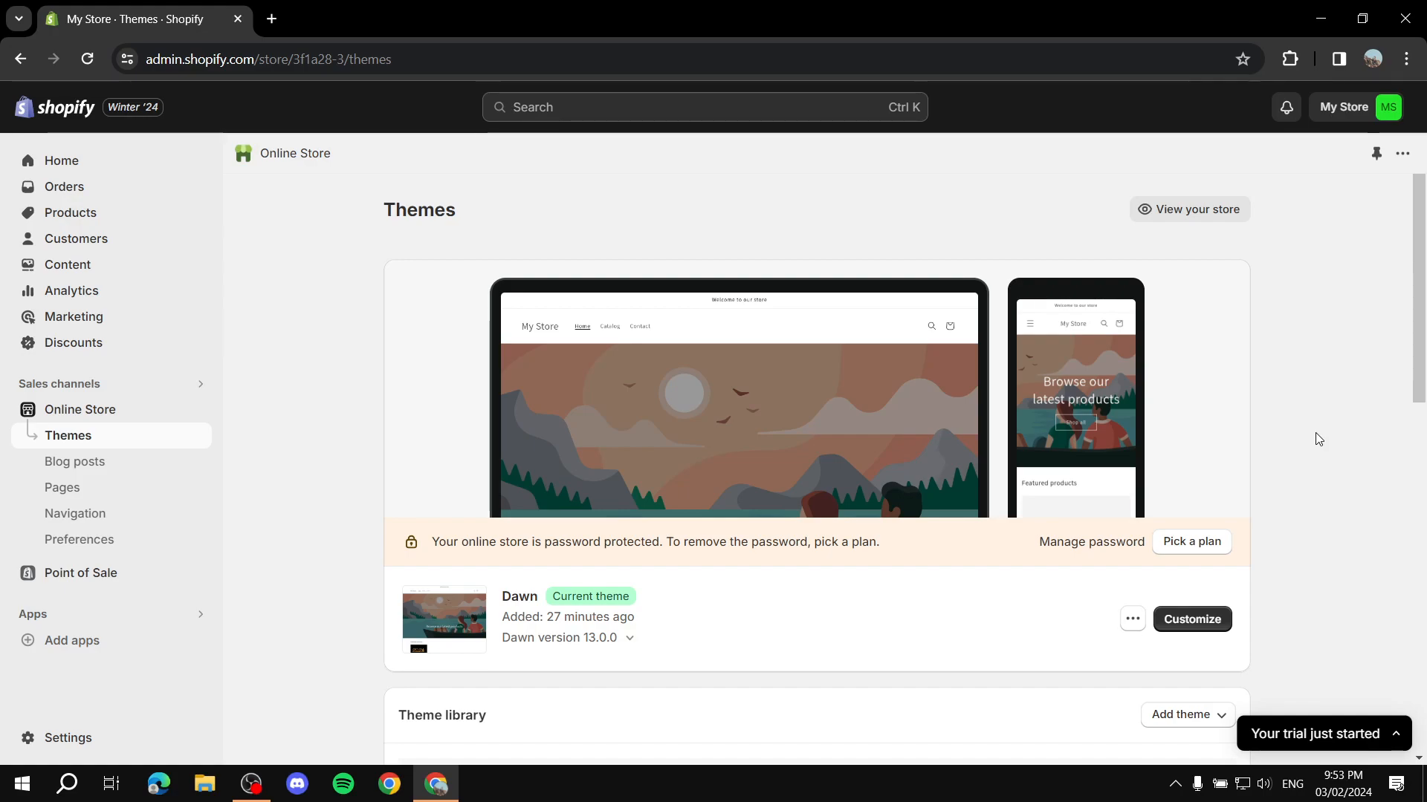
# Open the Dawn theme for customization, preview the Products dropdown in the store header, and return to the Themes page.
pyautogui.click(1196, 620)
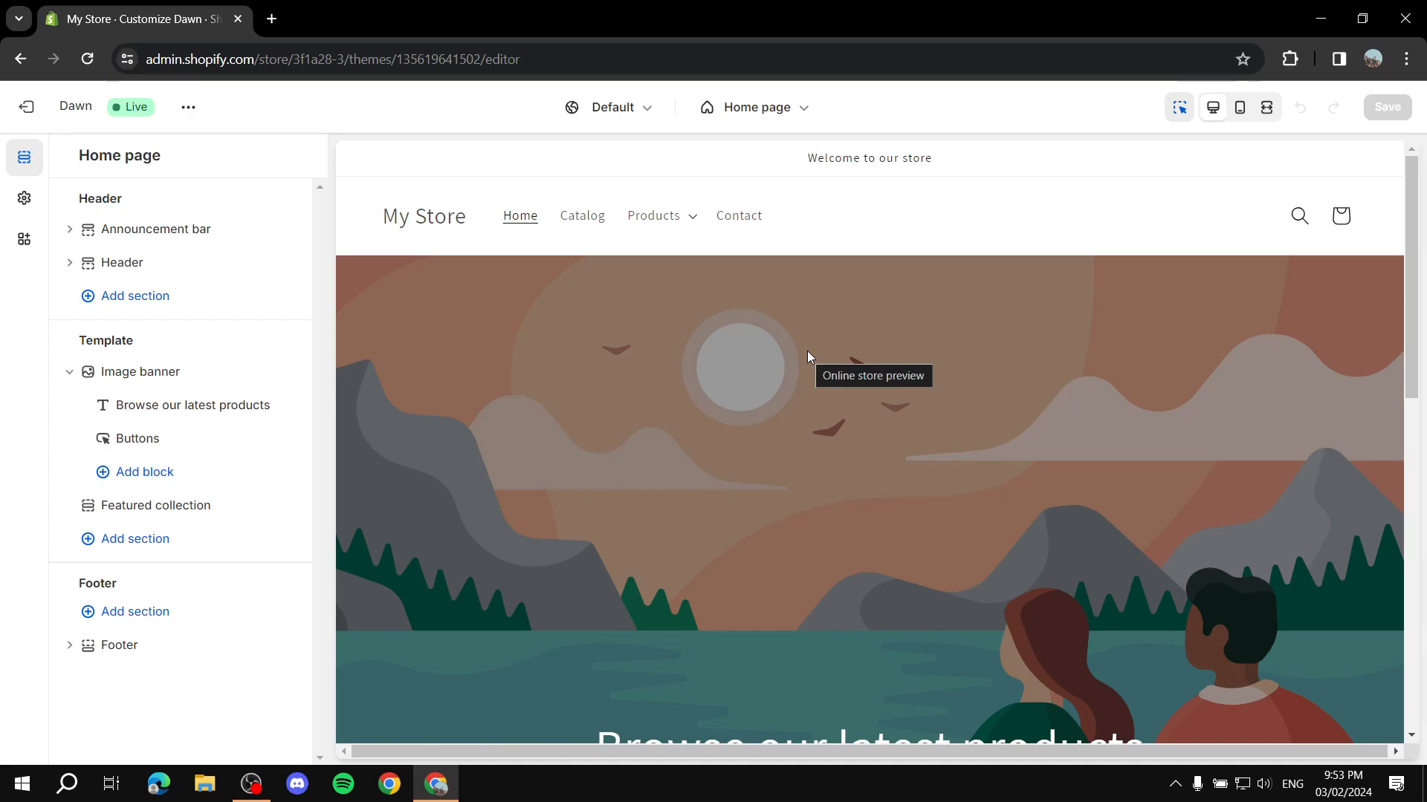
pyautogui.click(691, 223)
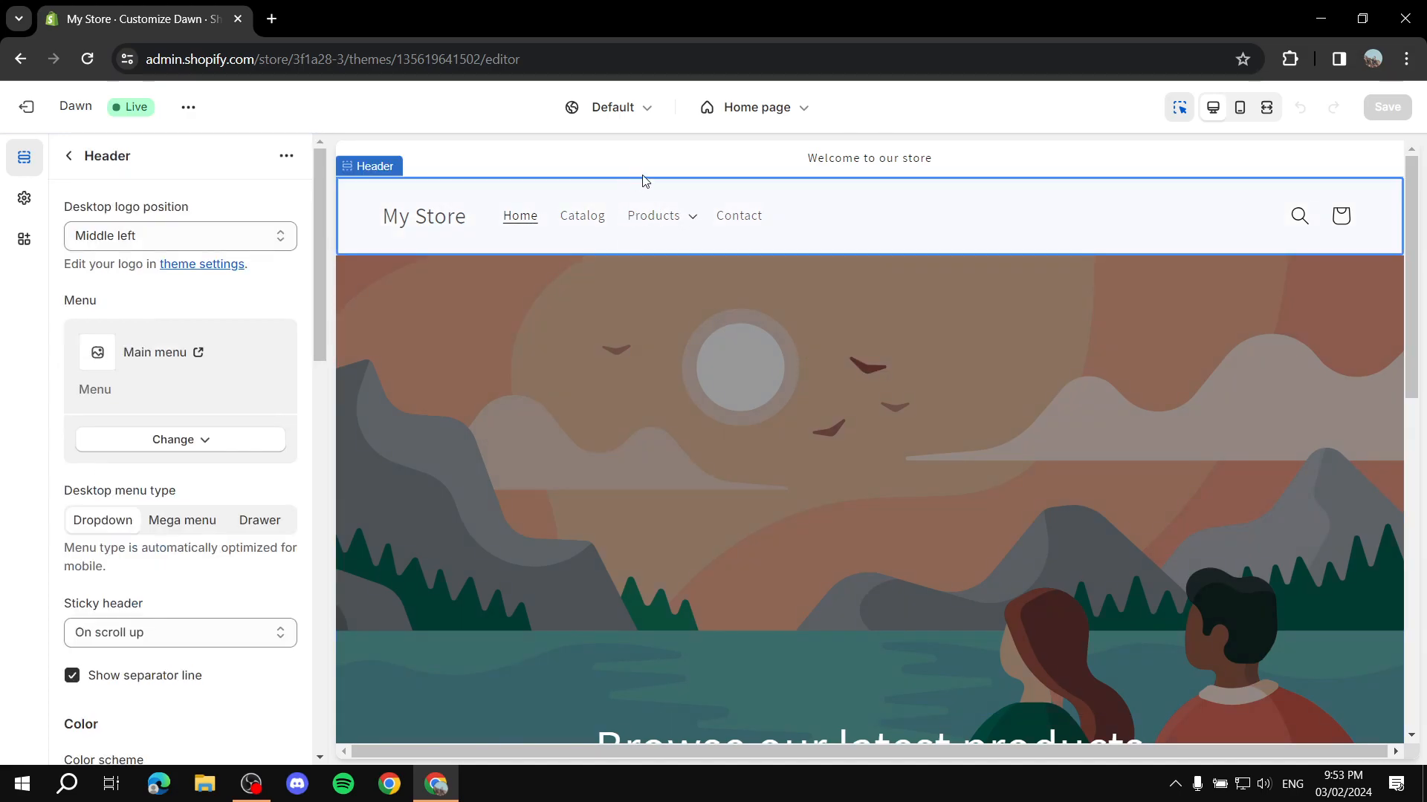
pyautogui.click(695, 221)
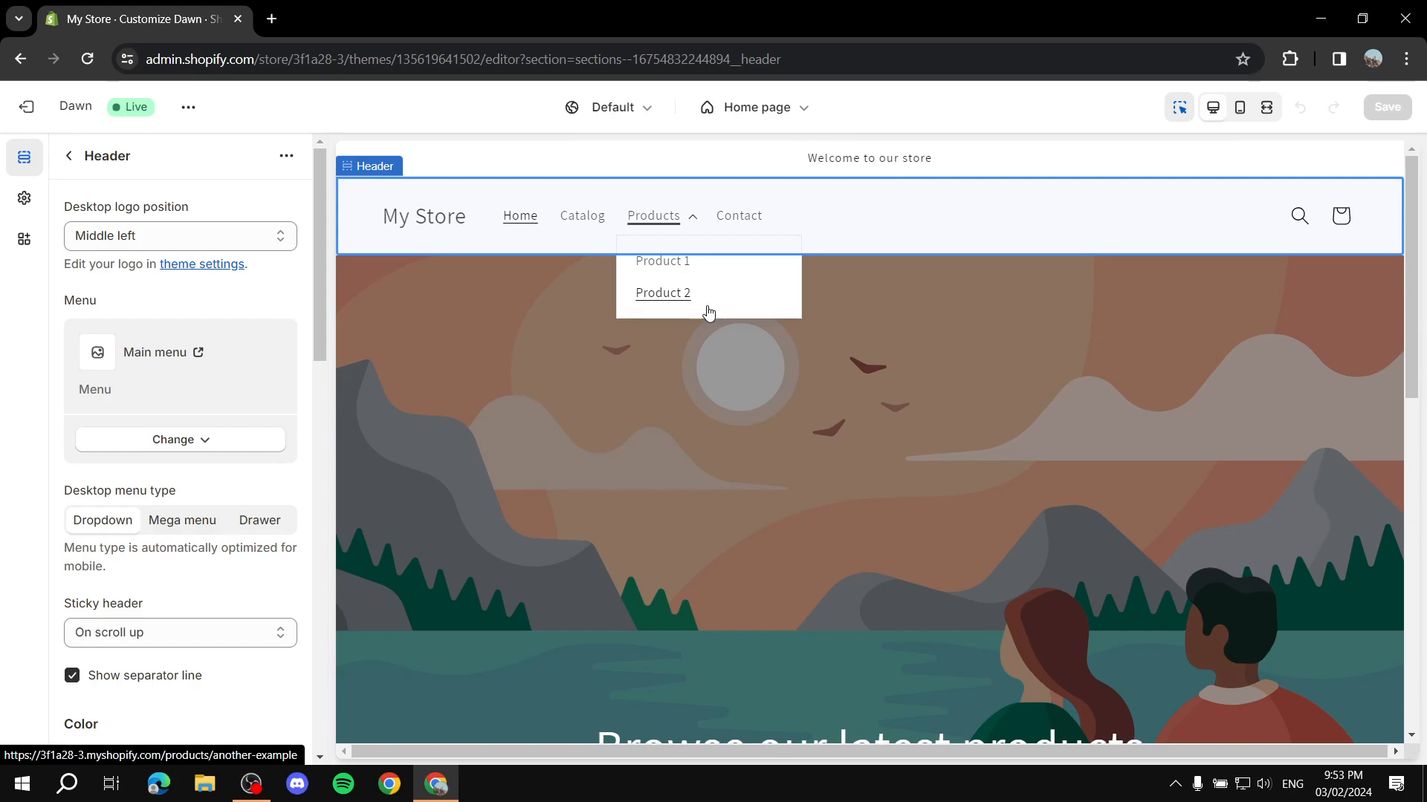
pyautogui.click(691, 220)
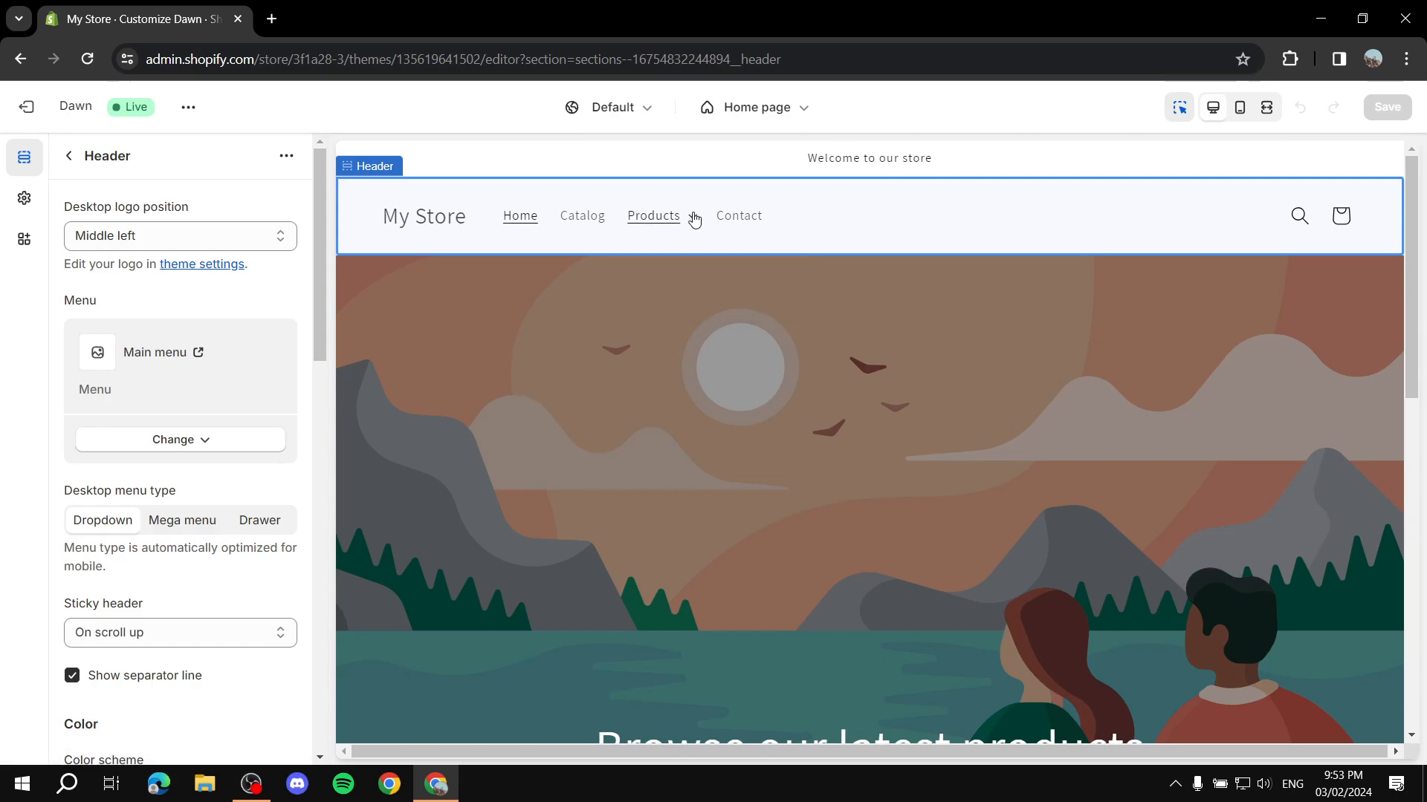
pyautogui.click(70, 155)
pyautogui.click(23, 106)
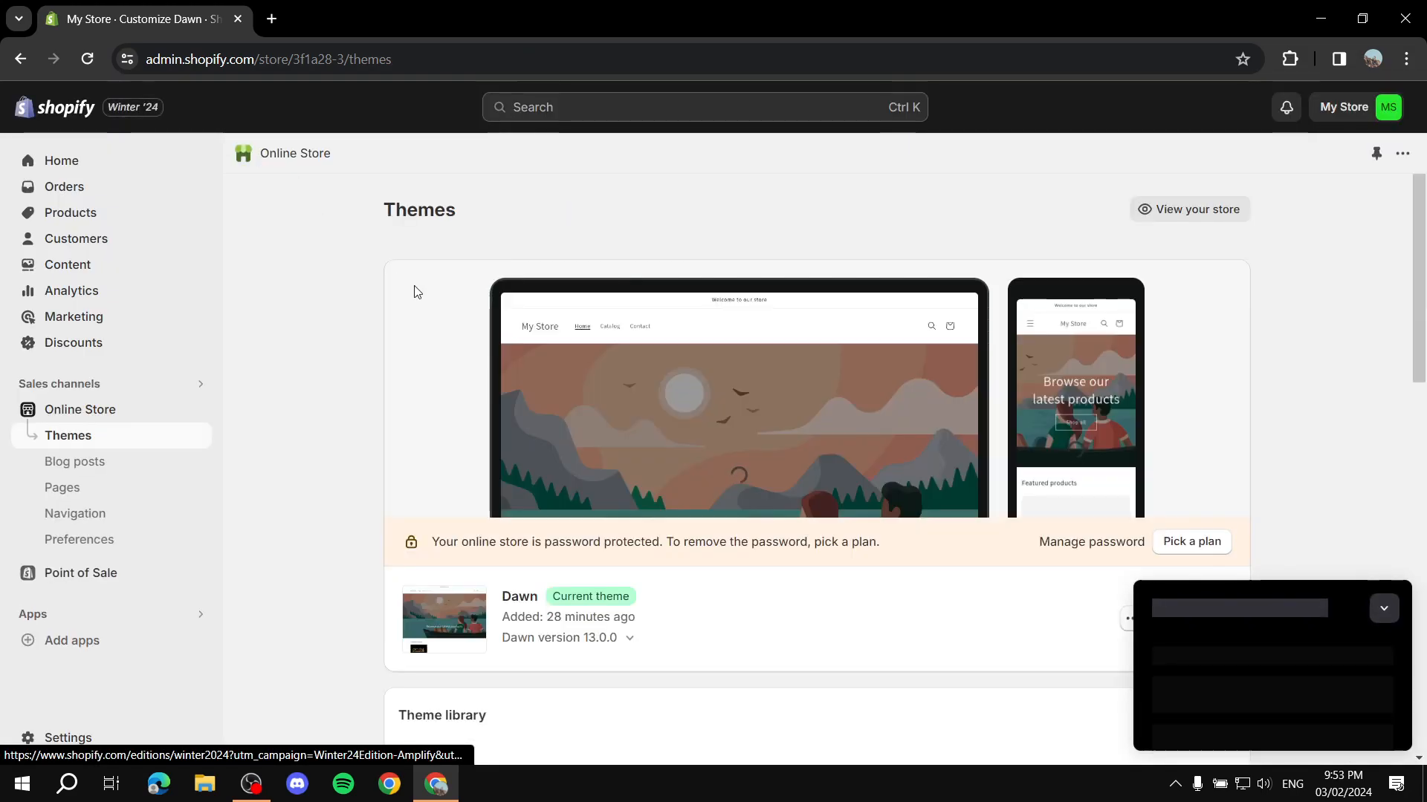
pyautogui.click(1382, 611)
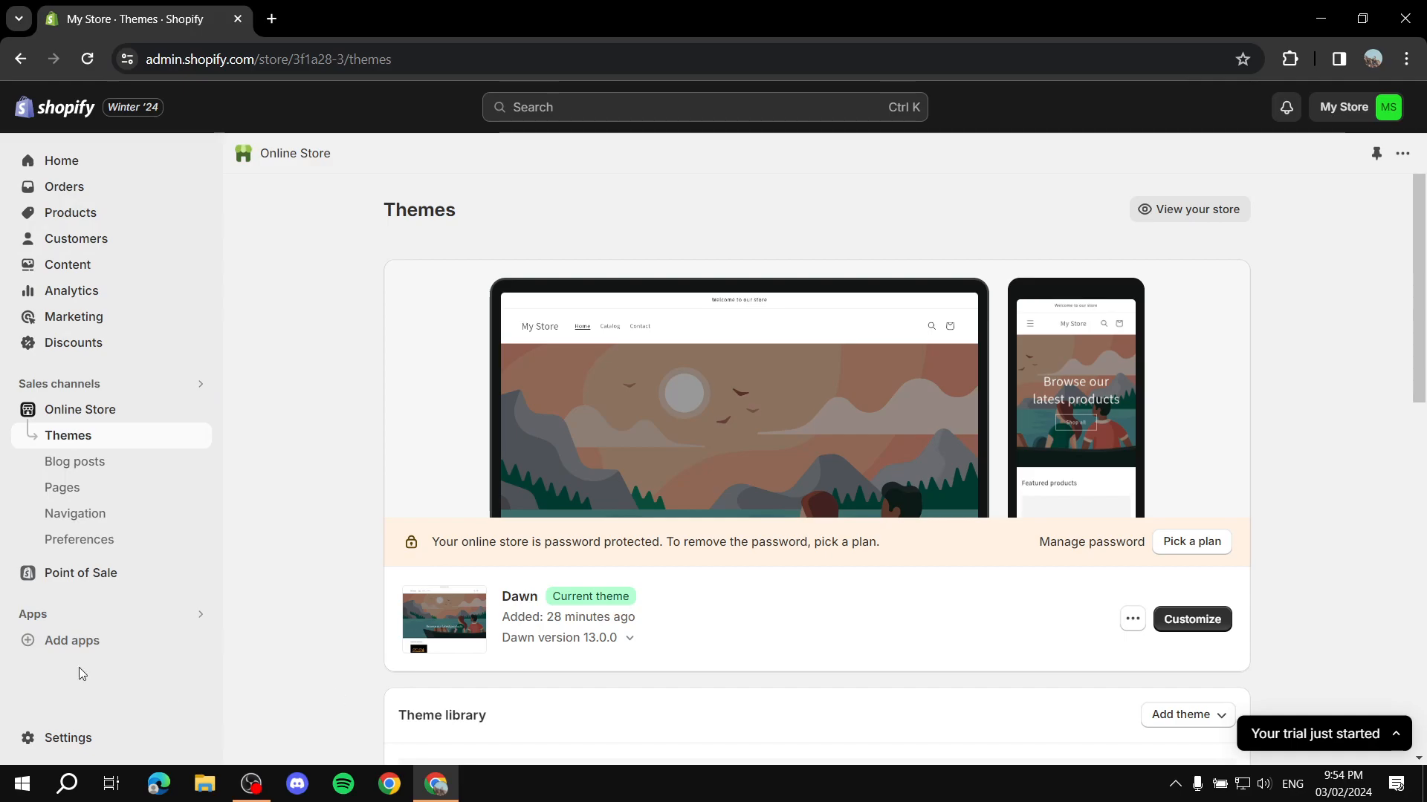
# Search the Shopify App Store for "Meteor mega menu" and open the Meteor Mega Menu & Navigation listing.
pyautogui.click(87, 642)
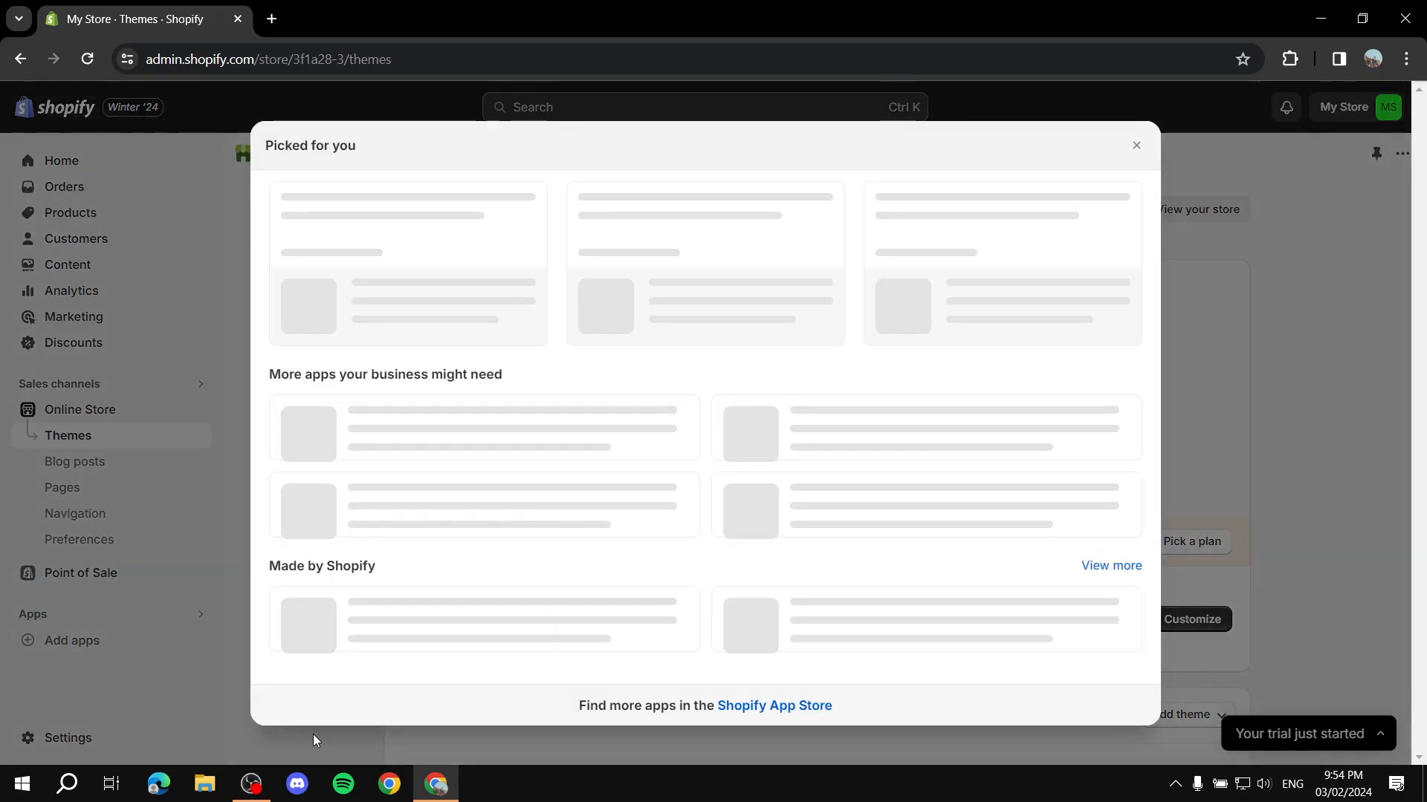
pyautogui.scroll(-2, 527, 499)
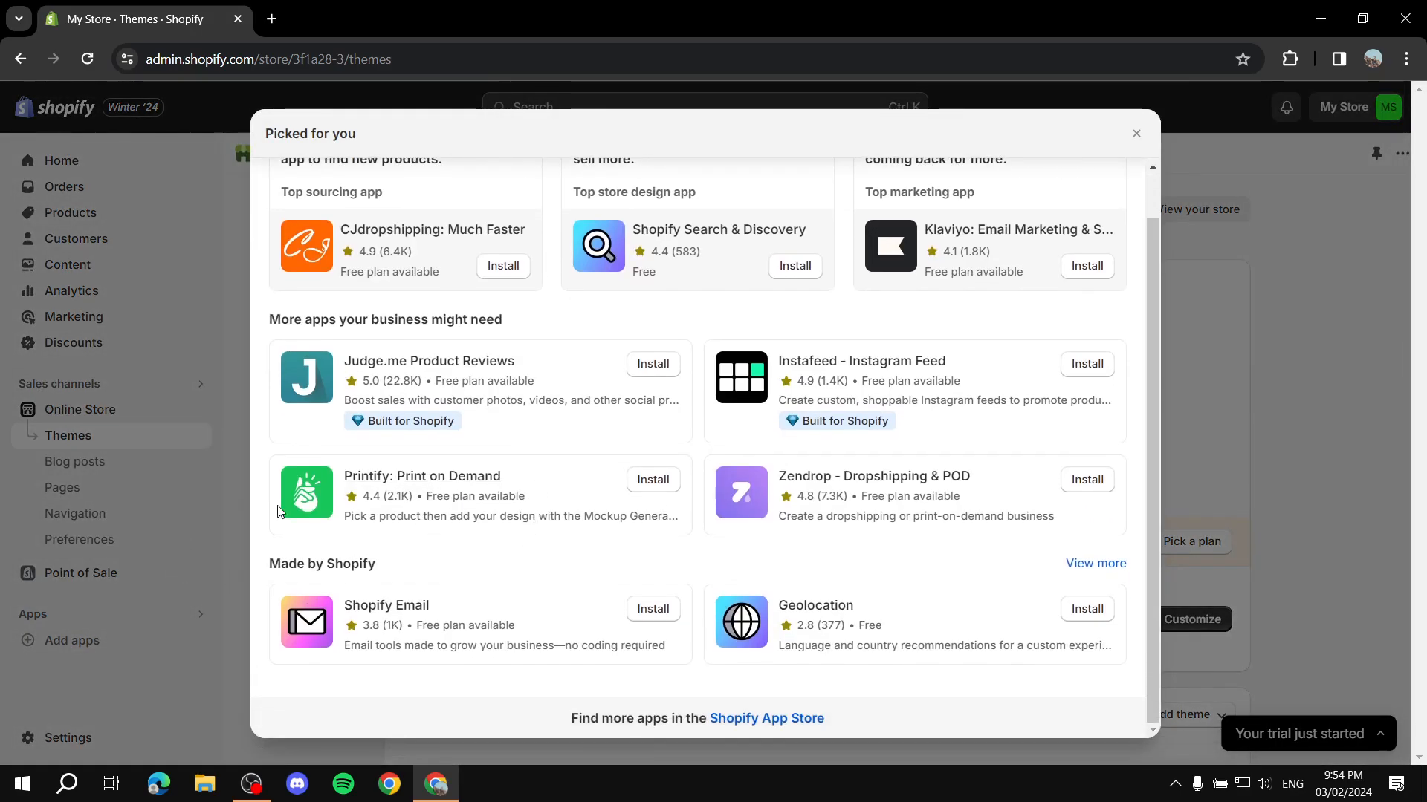
pyautogui.click(779, 718)
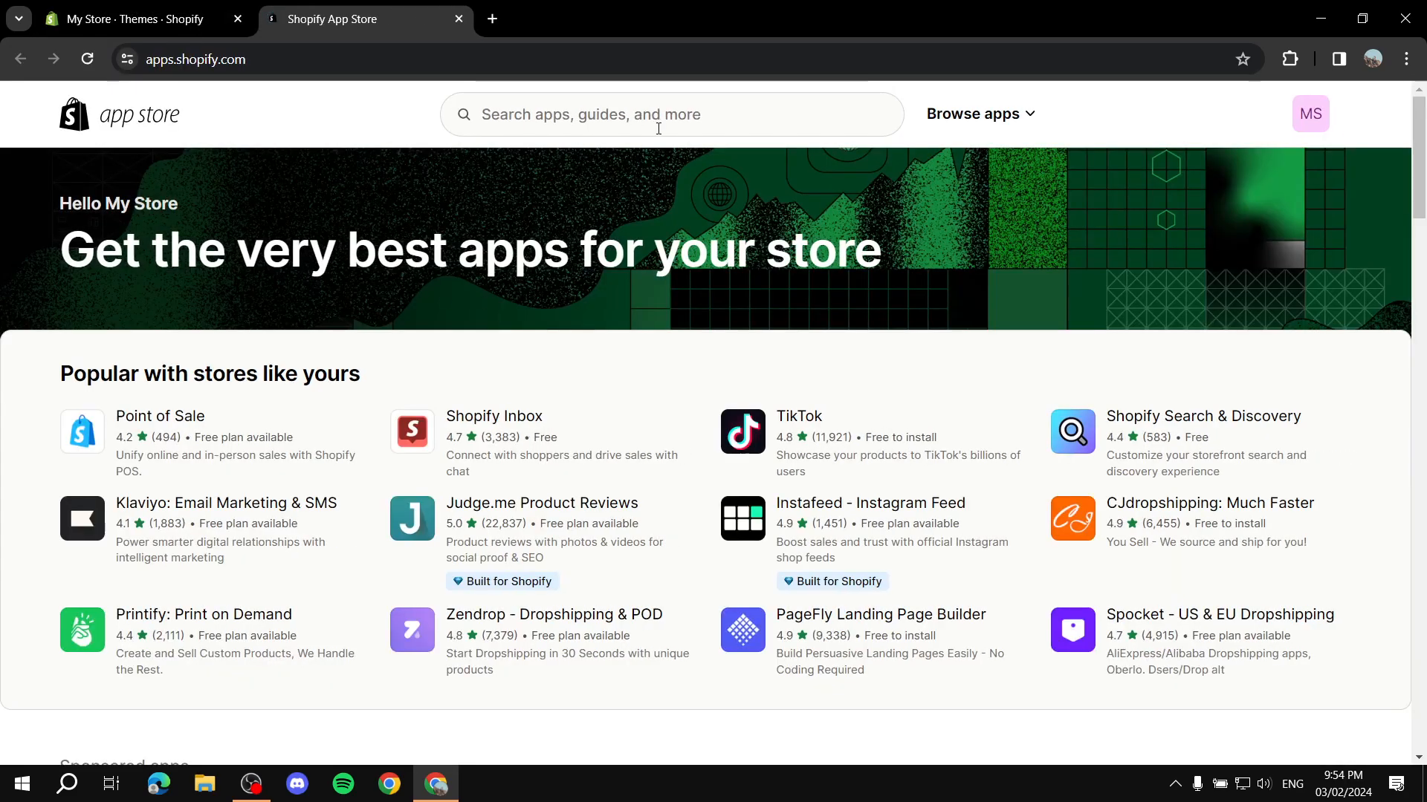
pyautogui.click(630, 113)
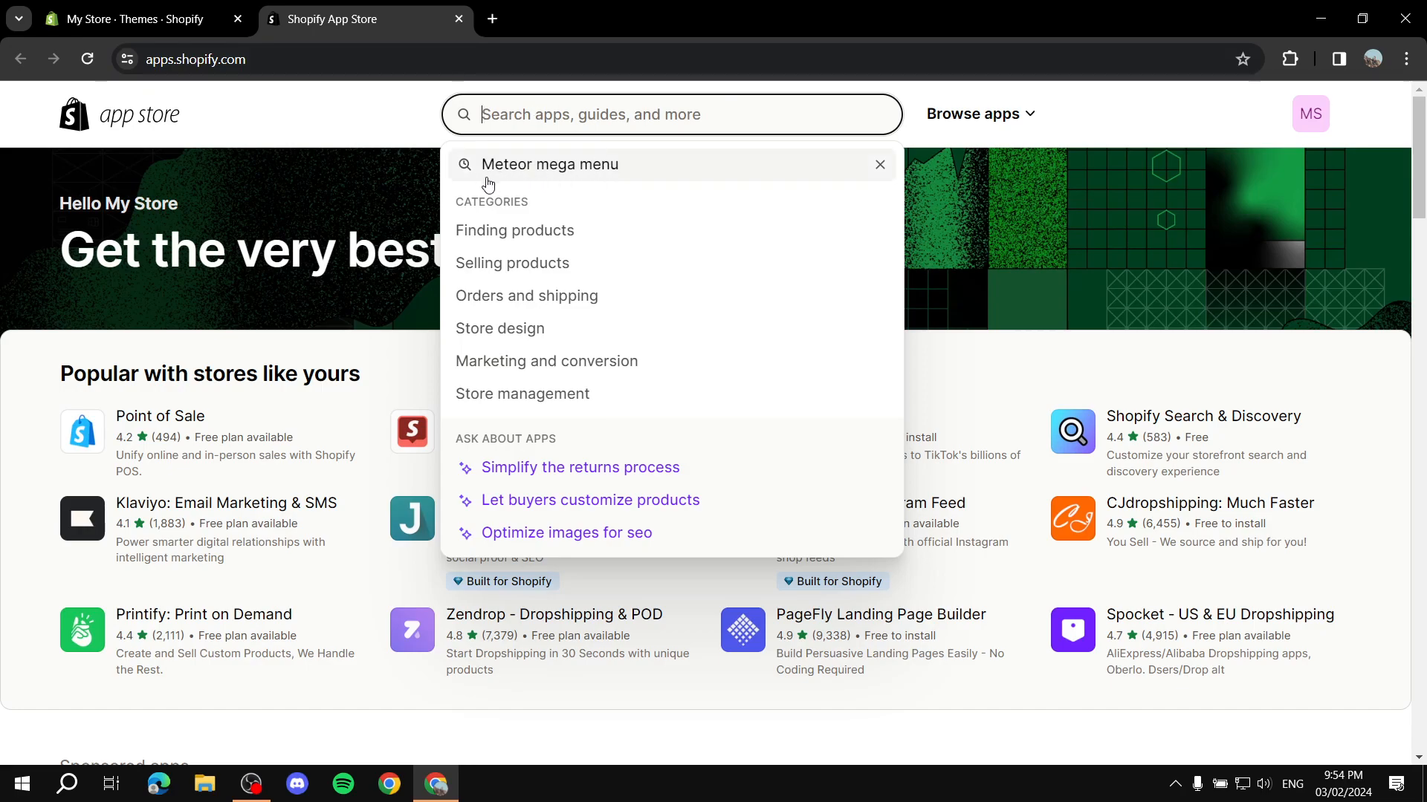
pyautogui.click(620, 176)
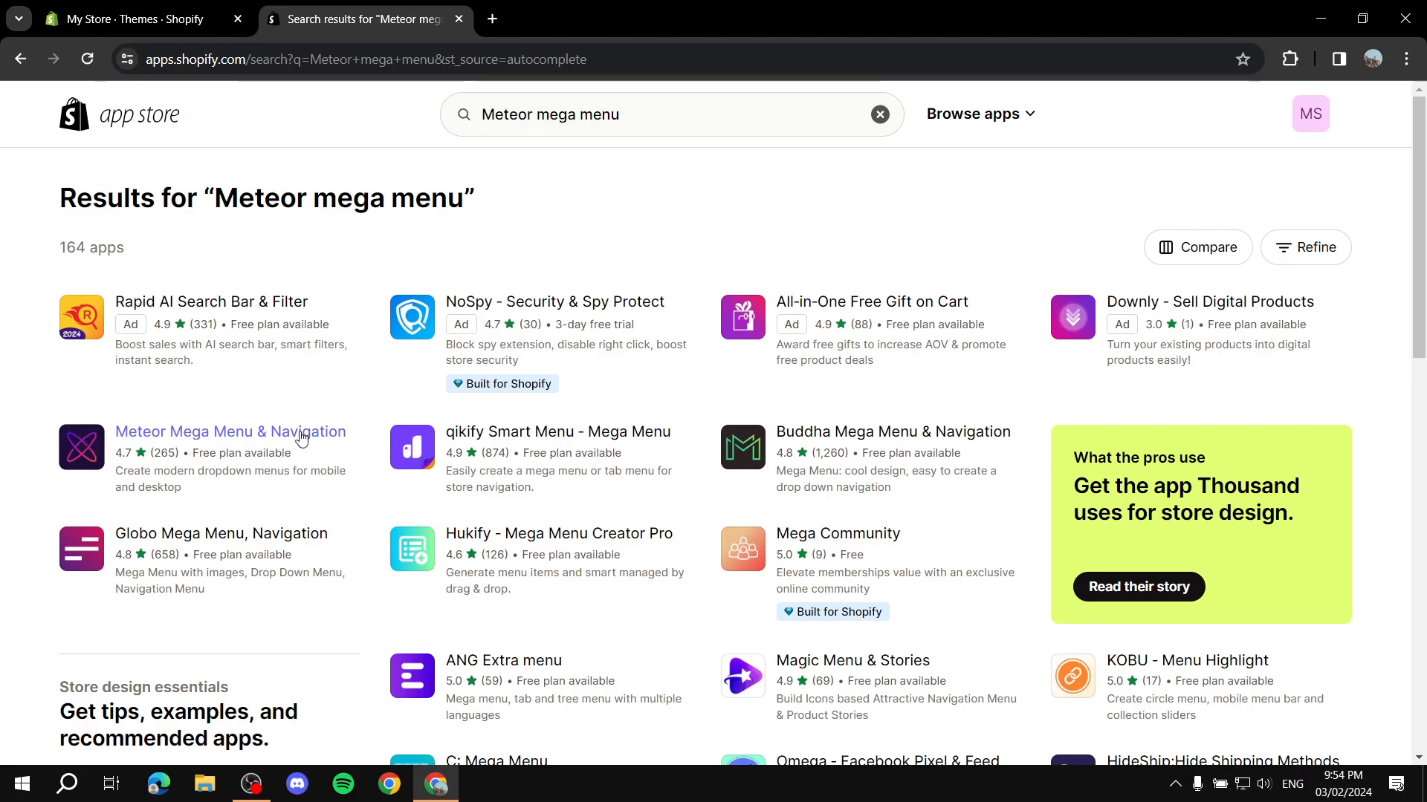
pyautogui.click(255, 437)
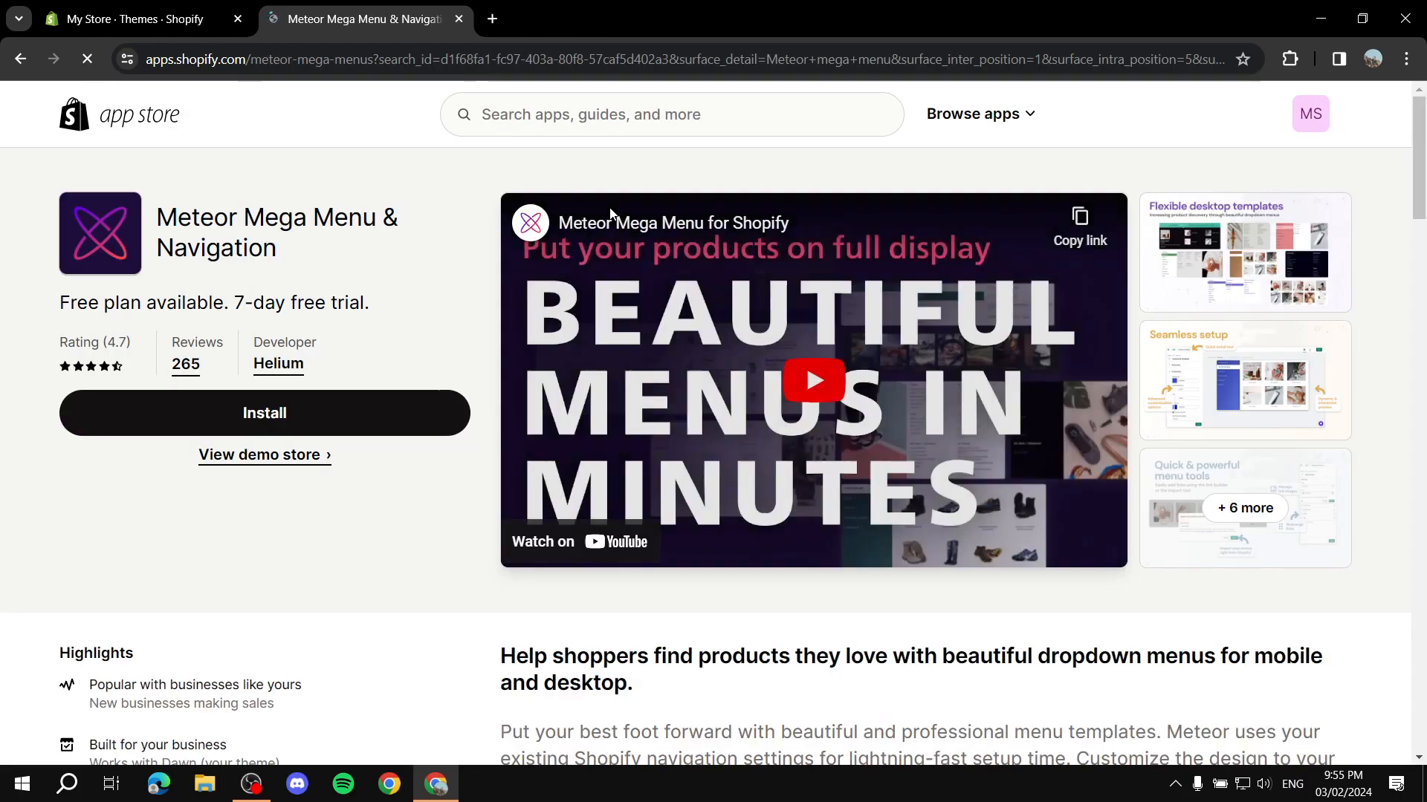
# Review the description and overall customer rating on the Meteor Mega Menu & Navigation listing.
pyautogui.scroll(-10, 419, 296)
pyautogui.scroll(4, 468, 359)
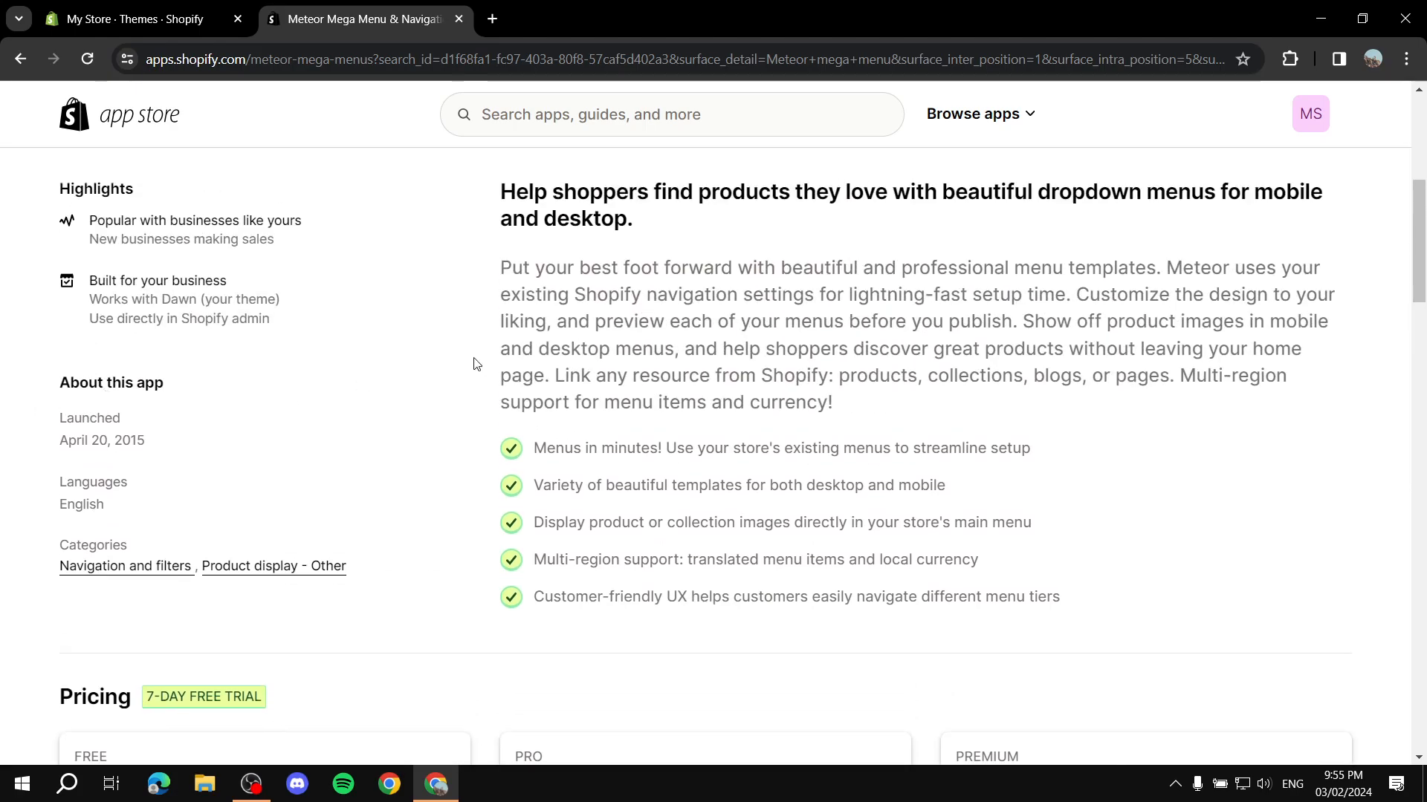
pyautogui.scroll(-10, 231, 374)
pyautogui.doubleClick(80, 423)
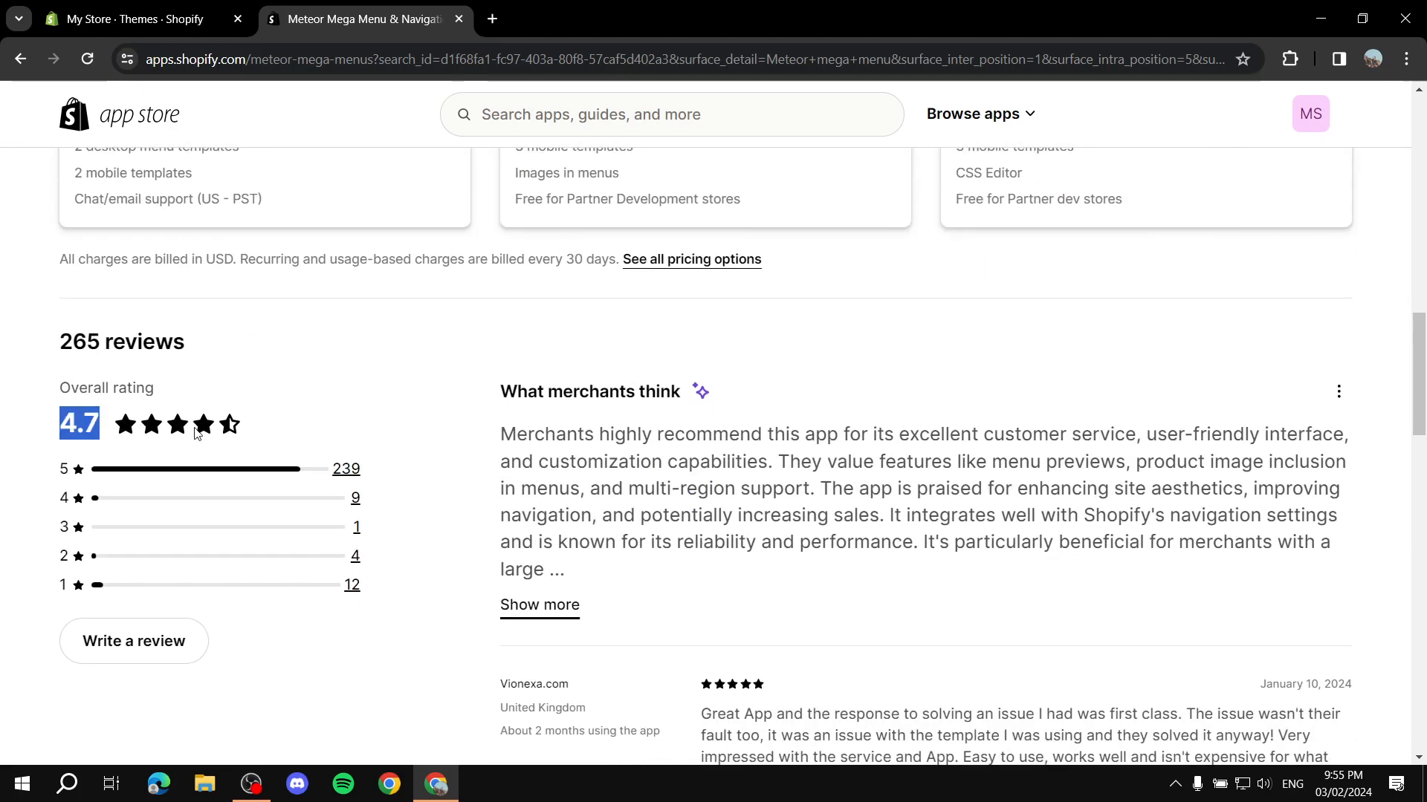
pyautogui.click(310, 425)
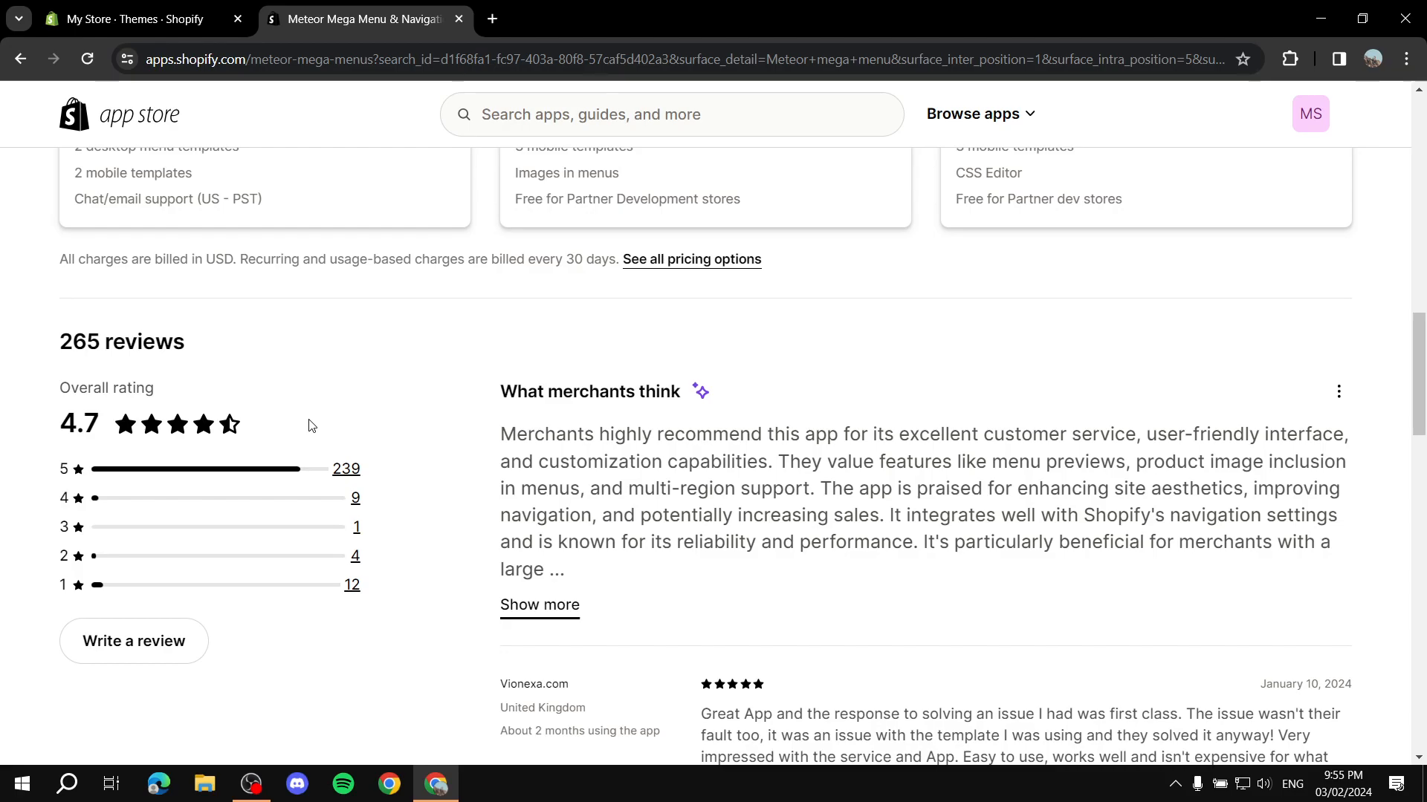
# Compare the prices and features of the app's Free, Pro and Premium plans, including the trial offer.
pyautogui.scroll(4, 310, 425)
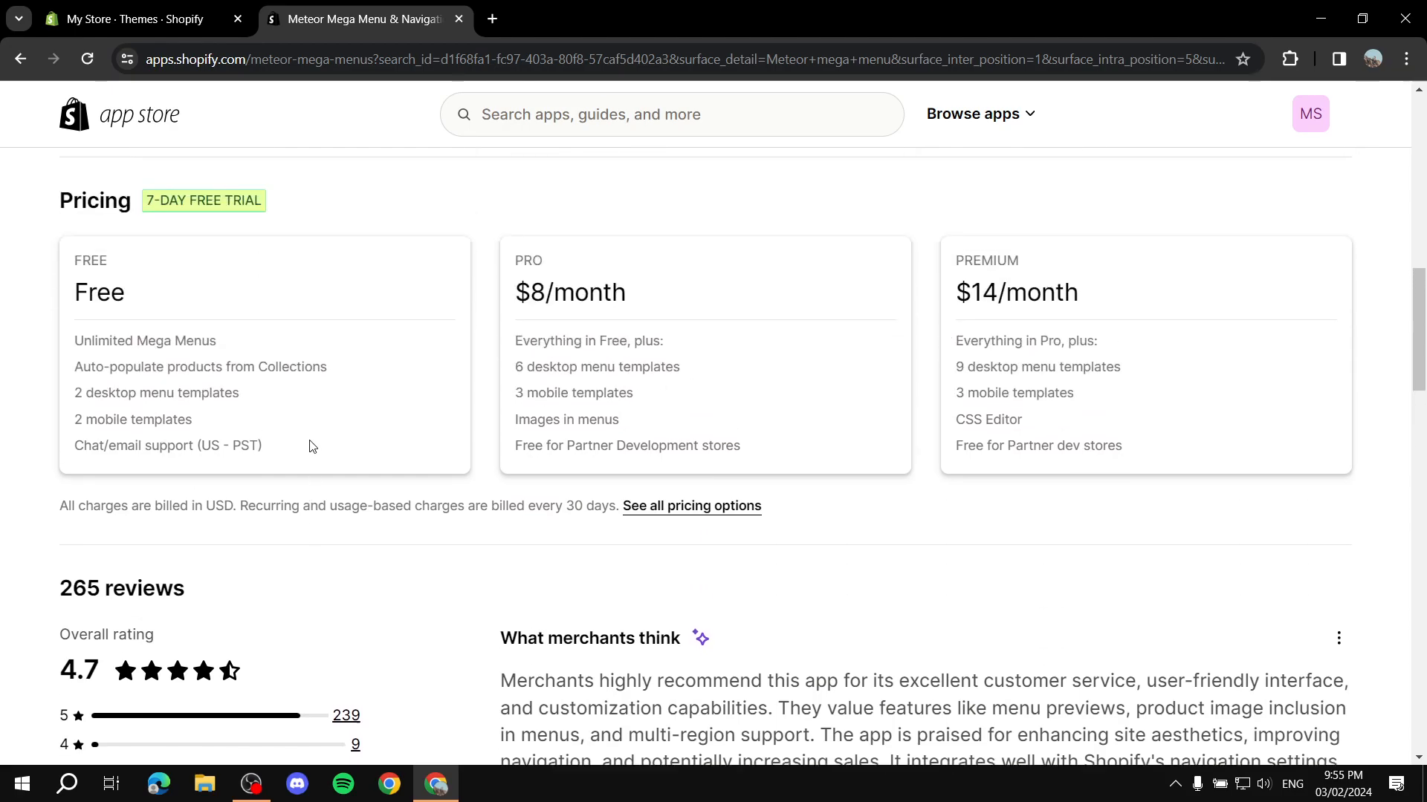
pyautogui.doubleClick(98, 327)
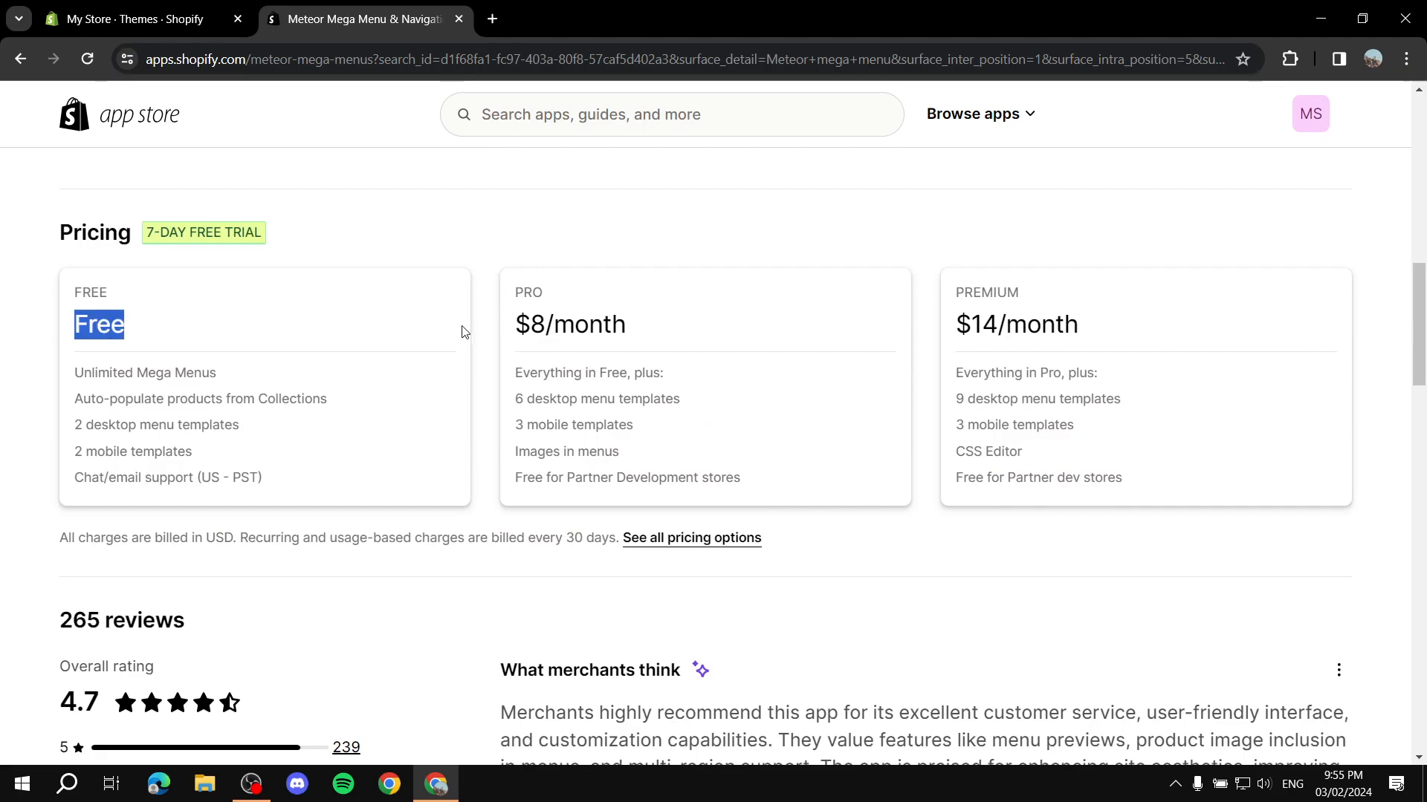
pyautogui.moveTo(455, 329); pyautogui.dragTo(769, 324)
pyautogui.moveTo(957, 330); pyautogui.dragTo(1178, 337)
pyautogui.click(1181, 339)
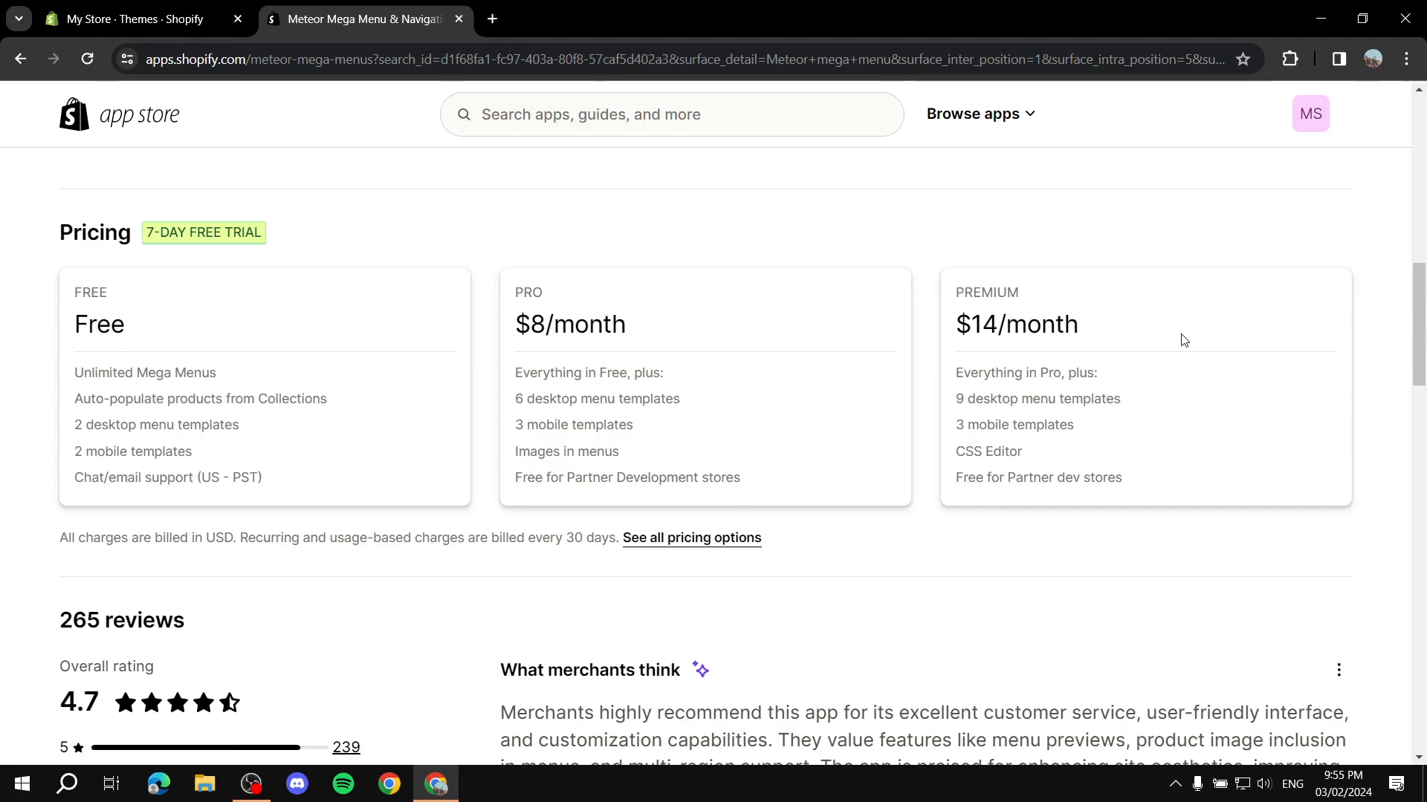
pyautogui.moveTo(51, 338); pyautogui.dragTo(153, 328)
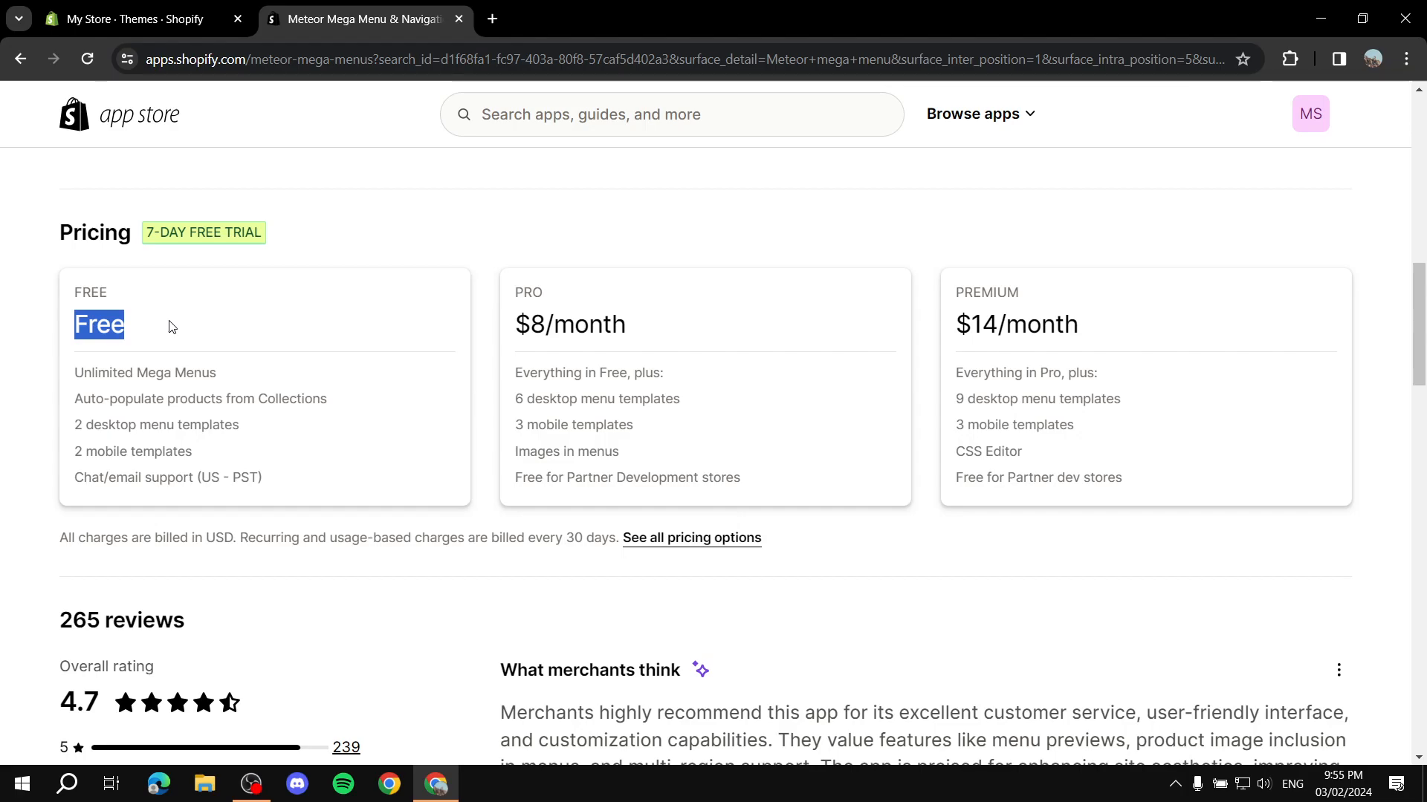
pyautogui.click(201, 324)
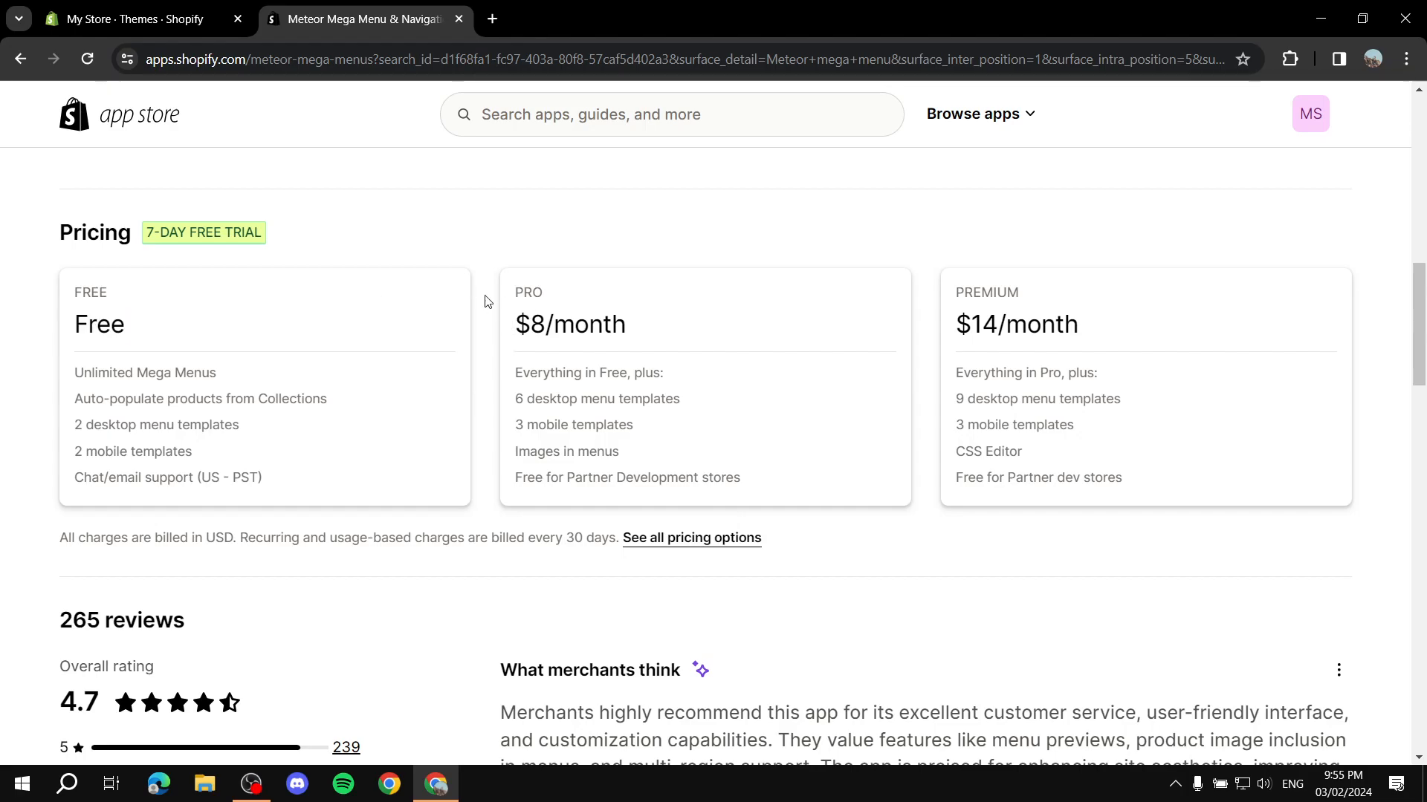
pyautogui.moveTo(518, 316); pyautogui.dragTo(711, 341)
pyautogui.moveTo(954, 312); pyautogui.dragTo(1160, 334)
pyautogui.moveTo(508, 310); pyautogui.dragTo(735, 328)
pyautogui.moveTo(515, 451); pyautogui.dragTo(771, 451)
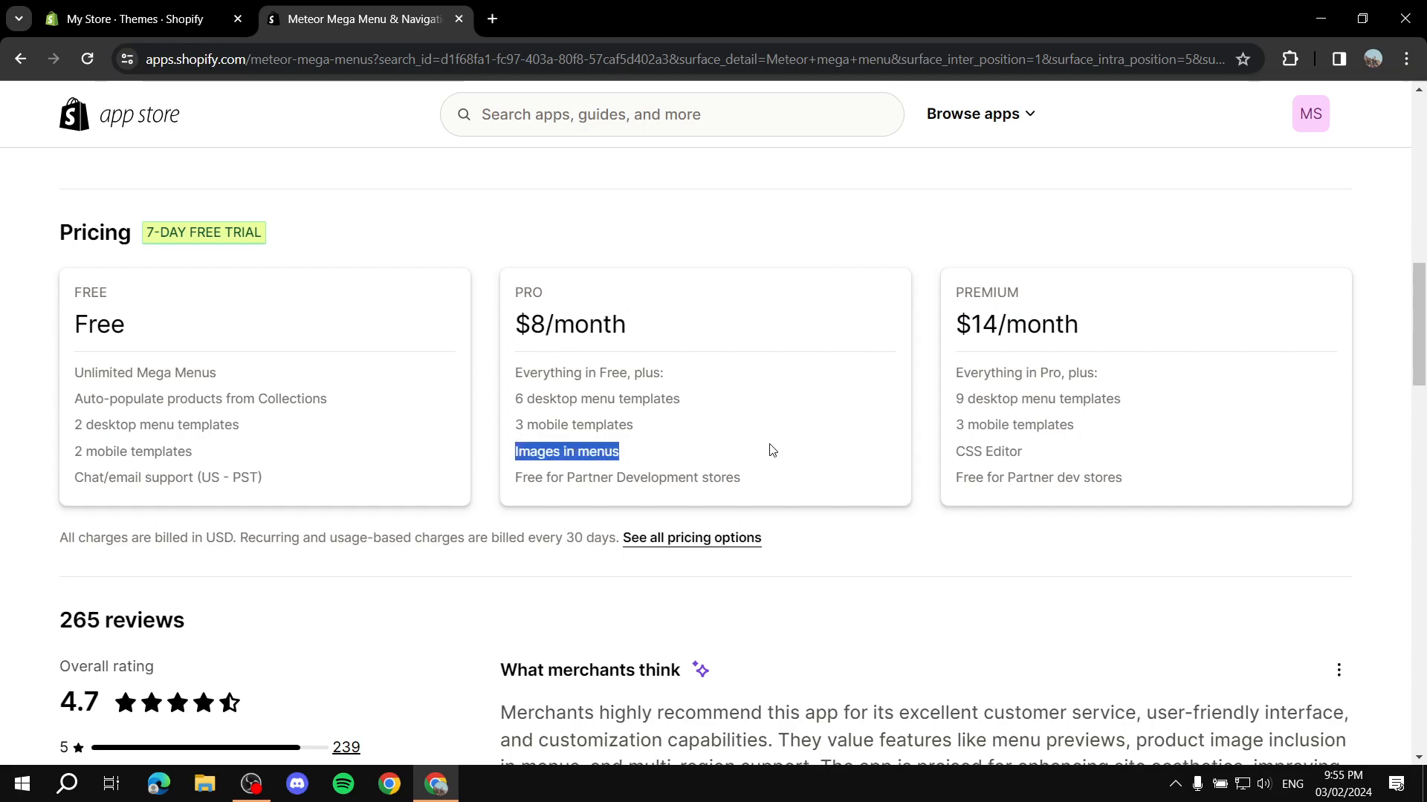
pyautogui.click(771, 450)
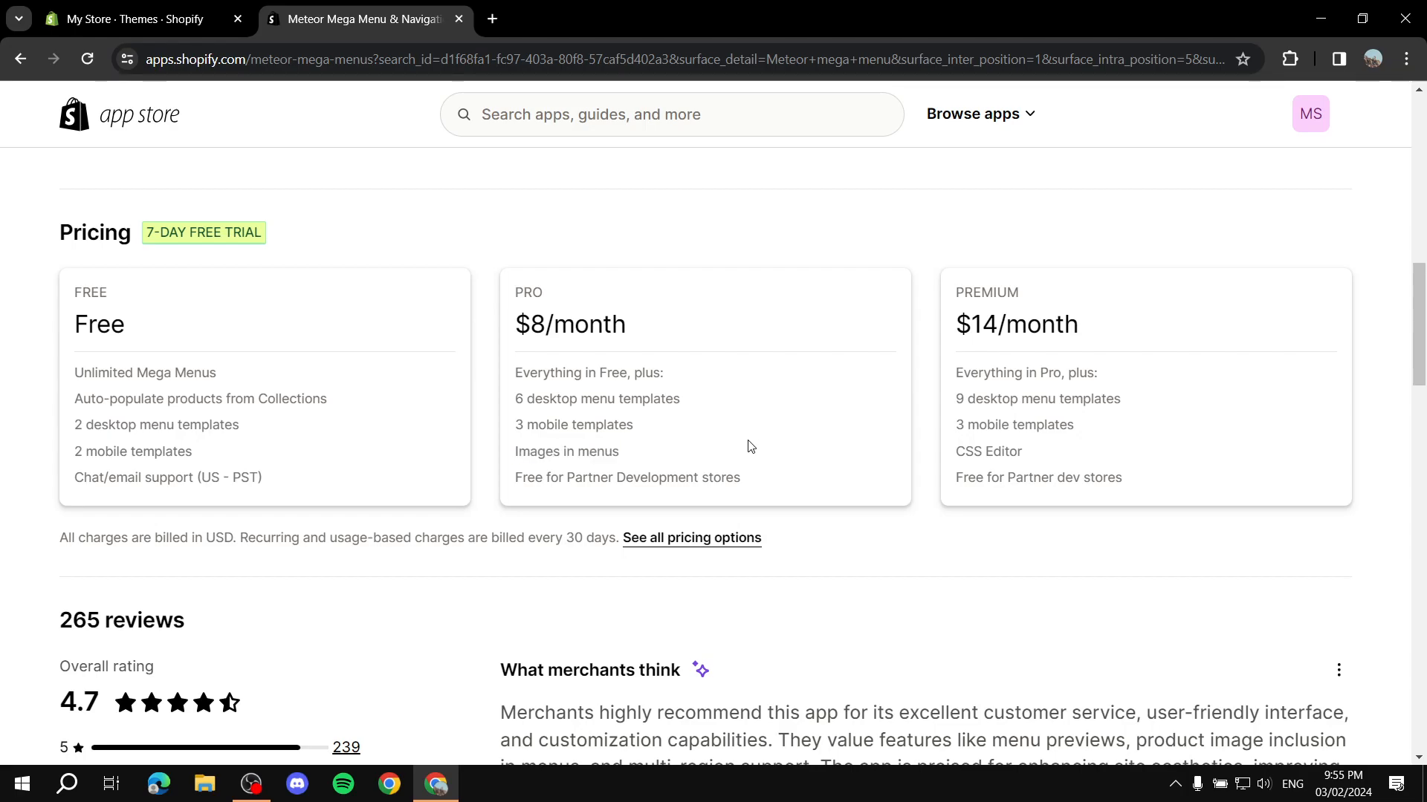
pyautogui.moveTo(149, 232); pyautogui.dragTo(296, 233)
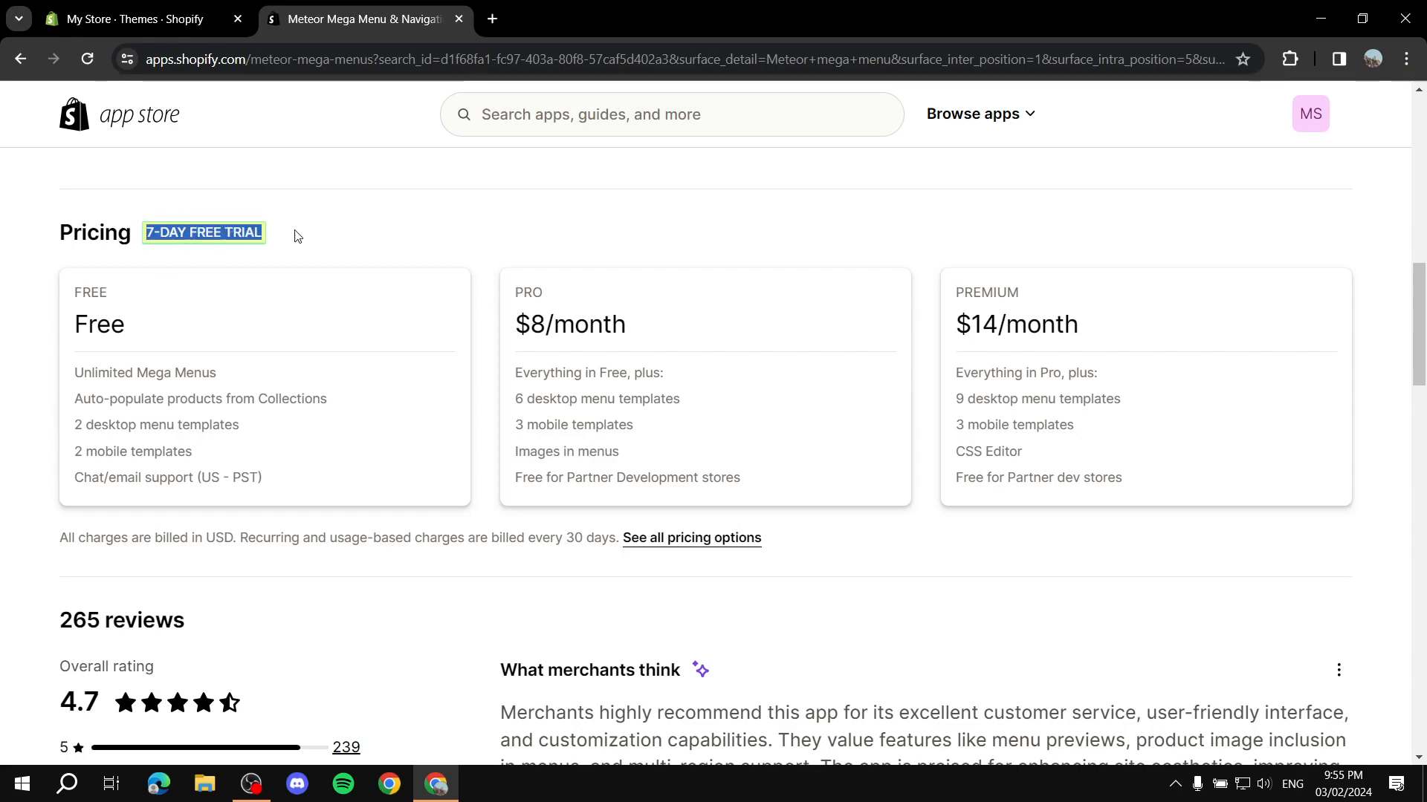
pyautogui.click(338, 238)
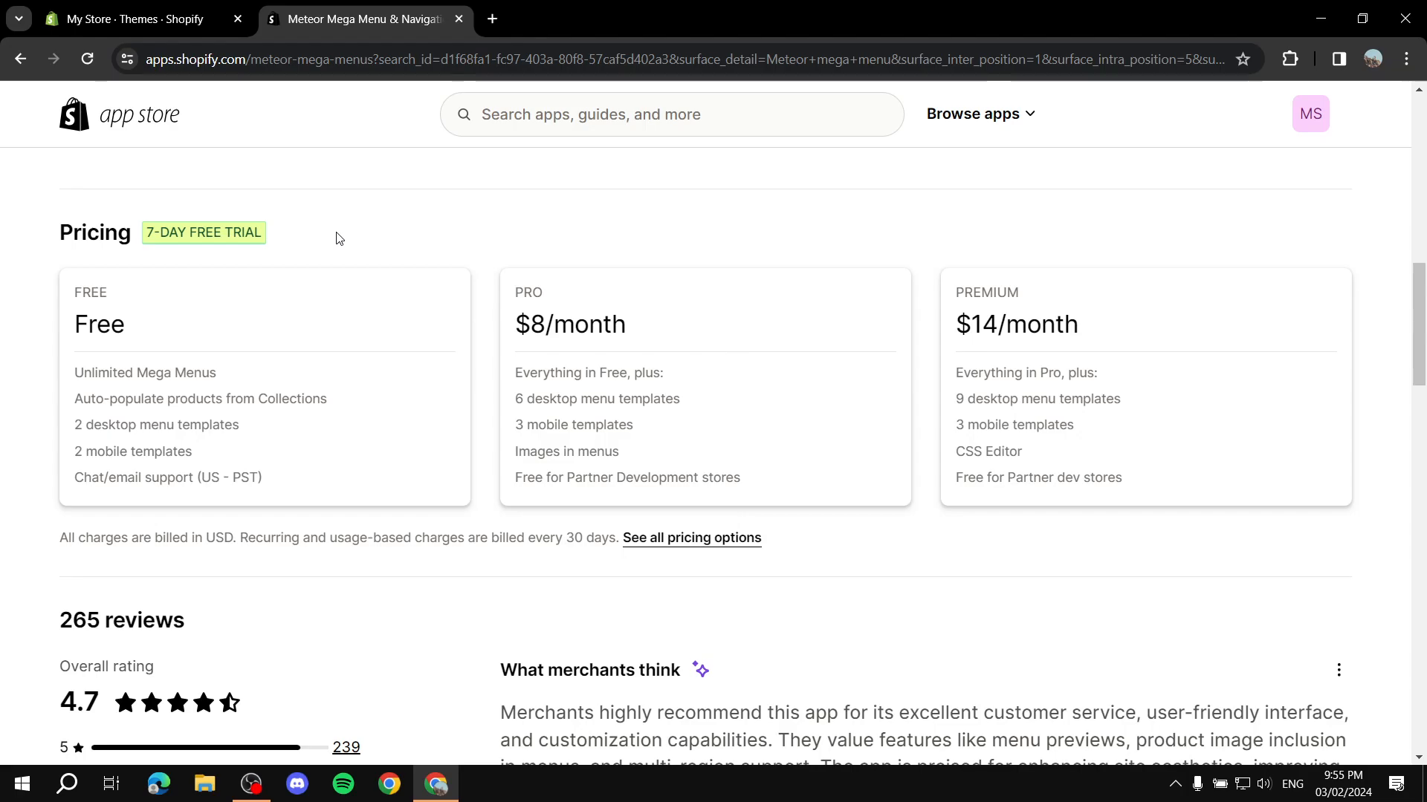
pyautogui.moveTo(500, 324); pyautogui.dragTo(727, 338)
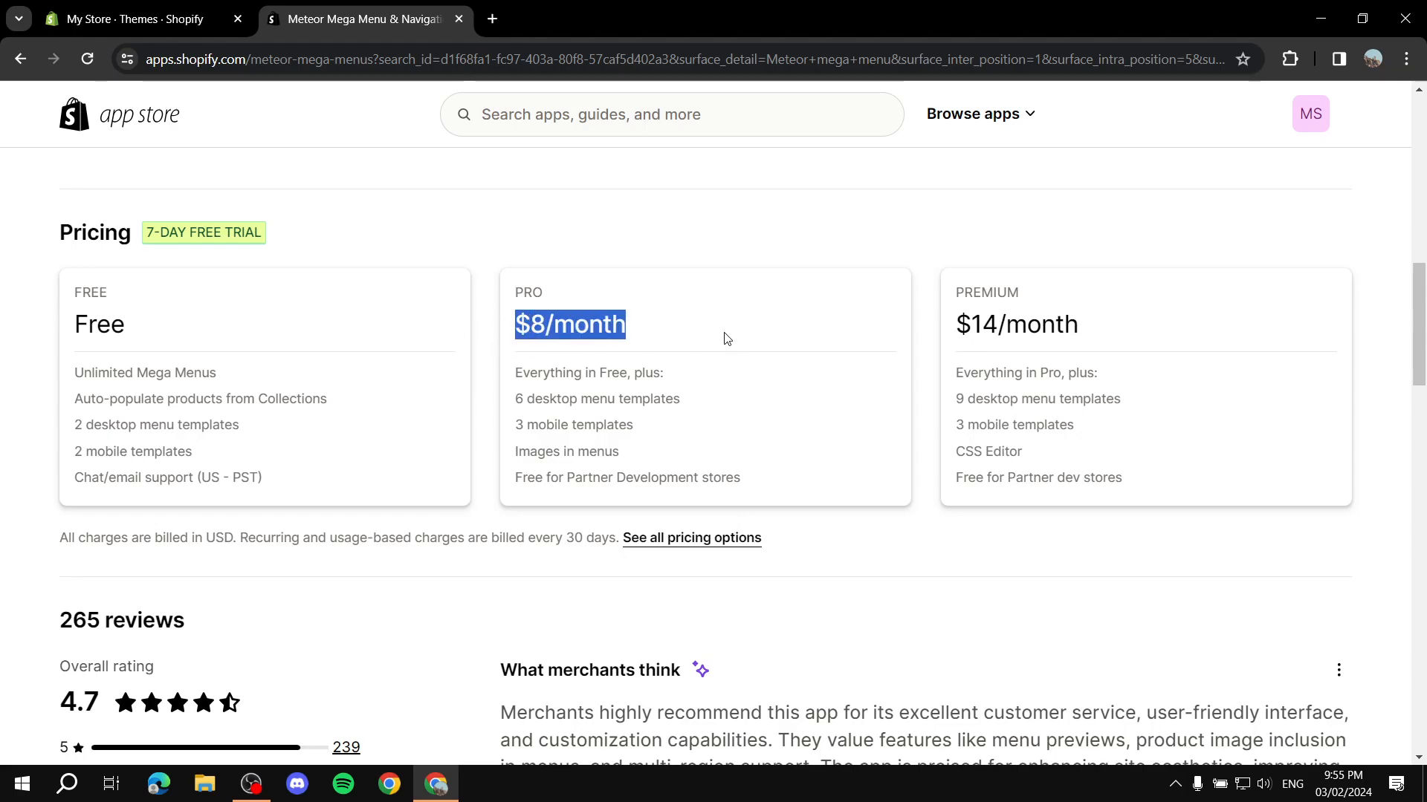
# Install Meteor Mega Menu on the store, approve its requested data access, and collapse the Shopify trial notice.
pyautogui.scroll(5, 639, 245)
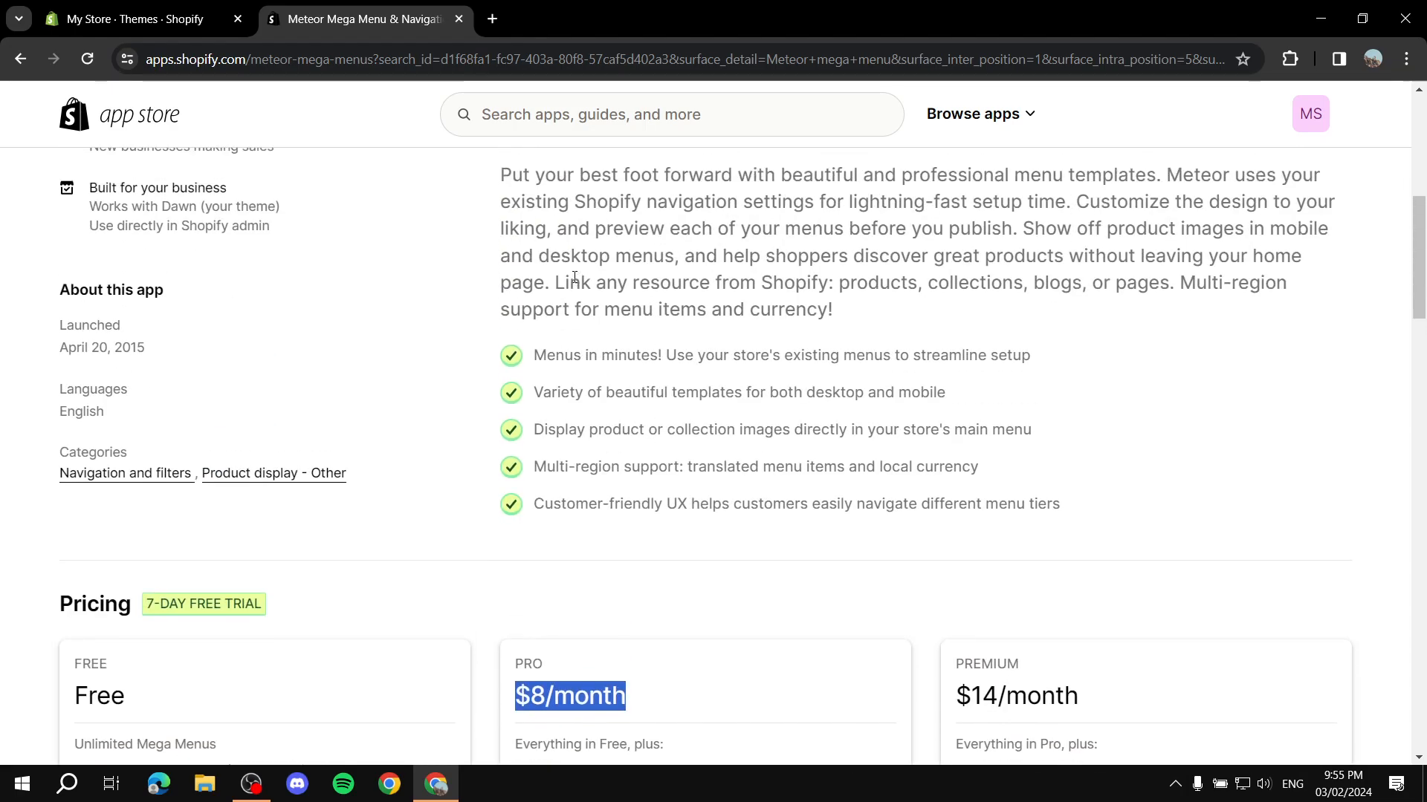
pyautogui.scroll(6, 618, 262)
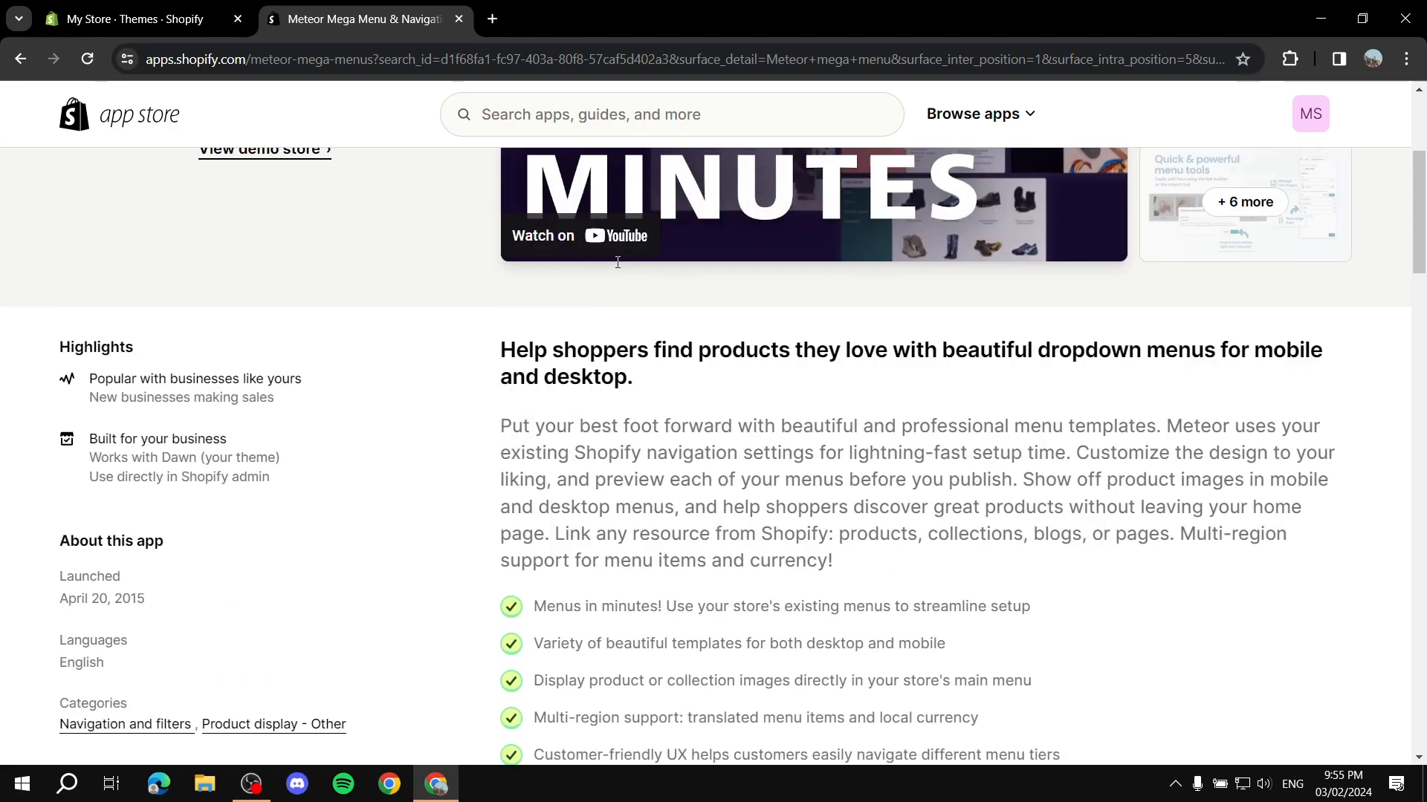
pyautogui.scroll(2, 610, 275)
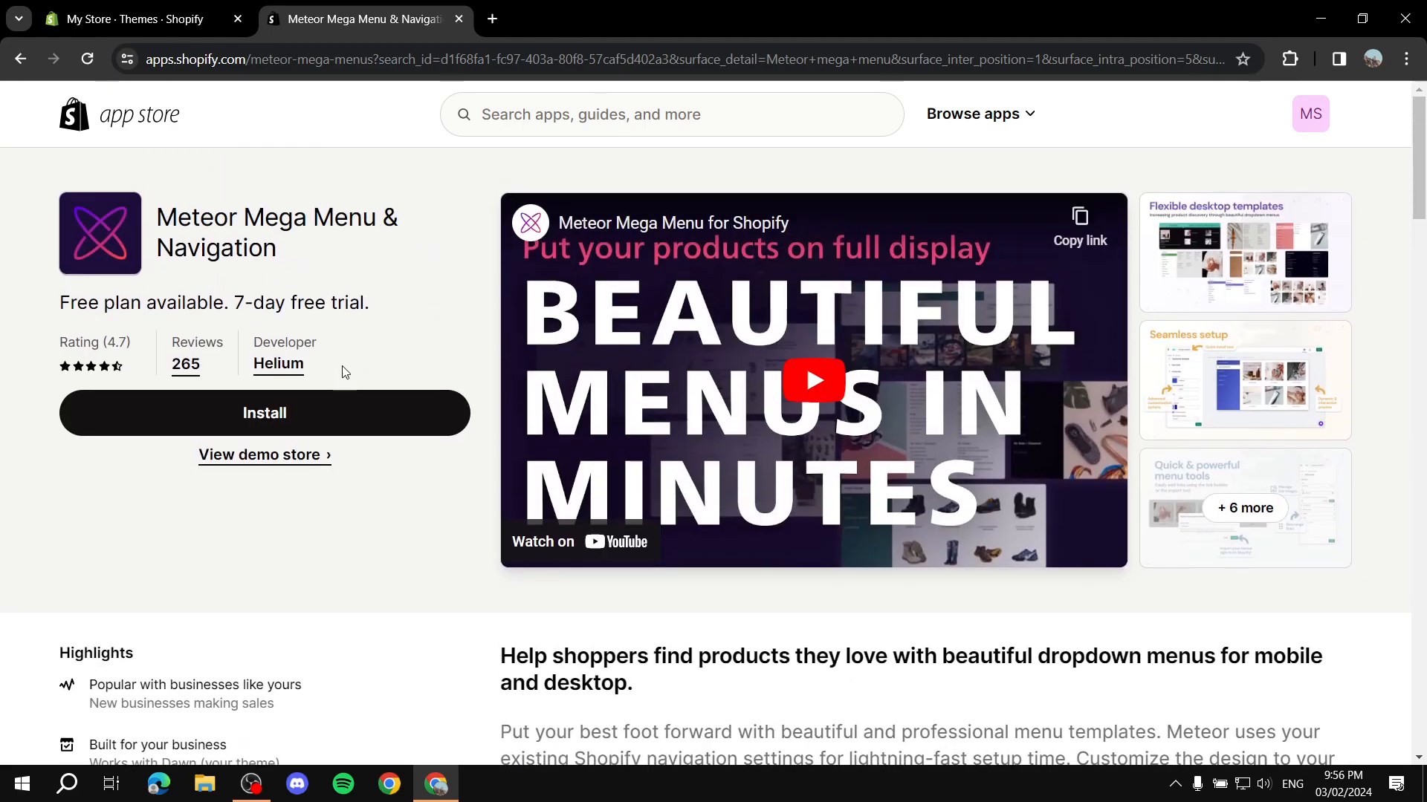
pyautogui.scroll(-10, 789, 527)
pyautogui.click(553, 186)
pyautogui.scroll(10, 493, 375)
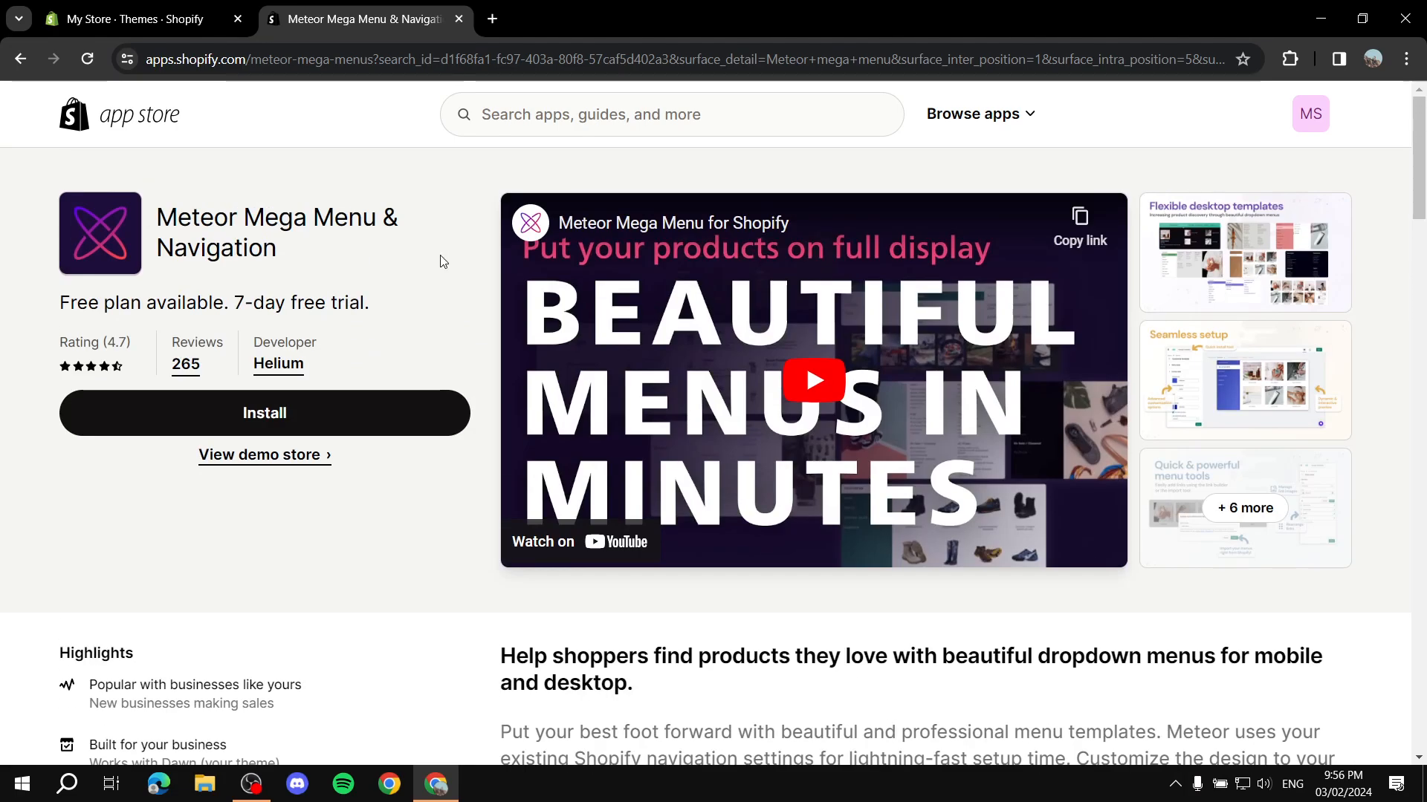
pyautogui.click(256, 414)
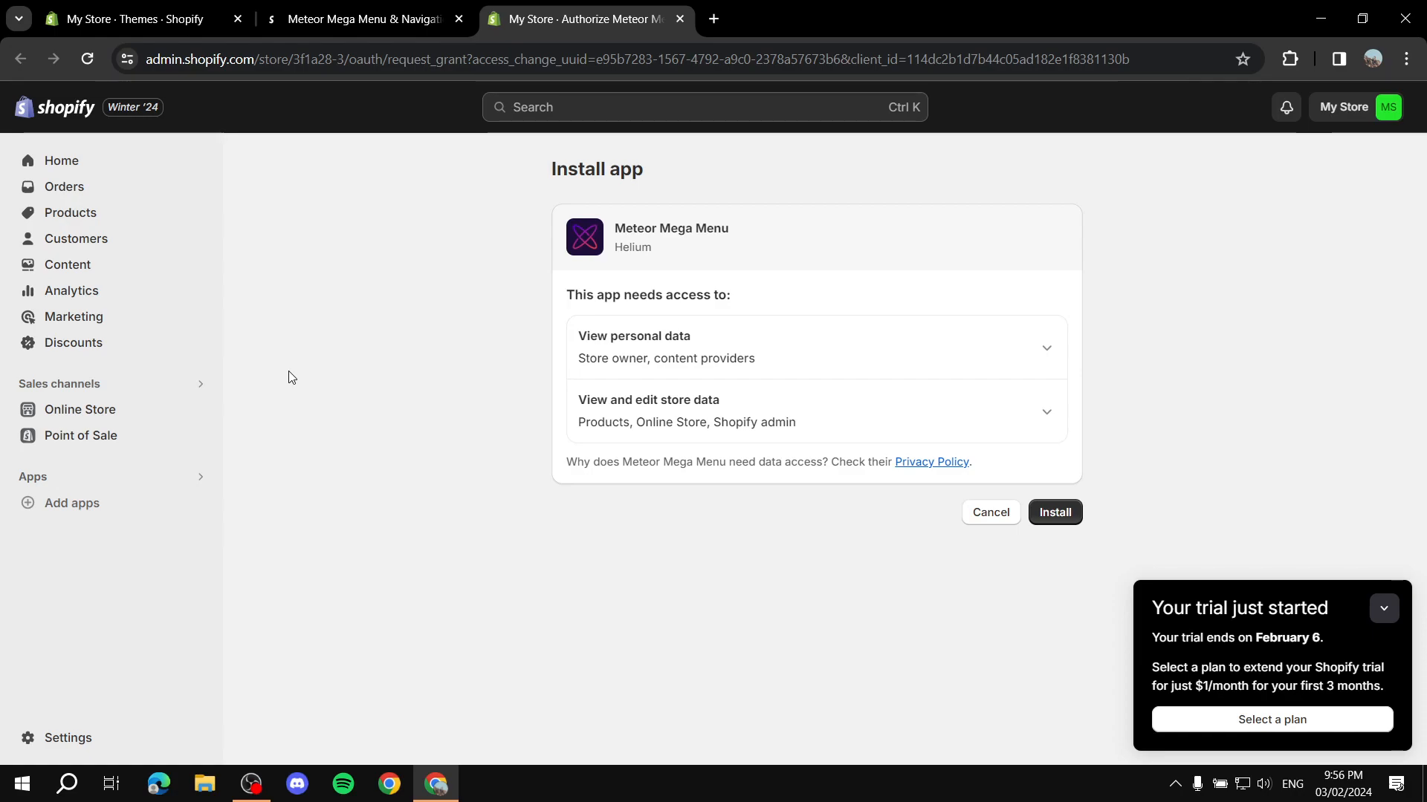
pyautogui.click(1055, 511)
pyautogui.click(1383, 609)
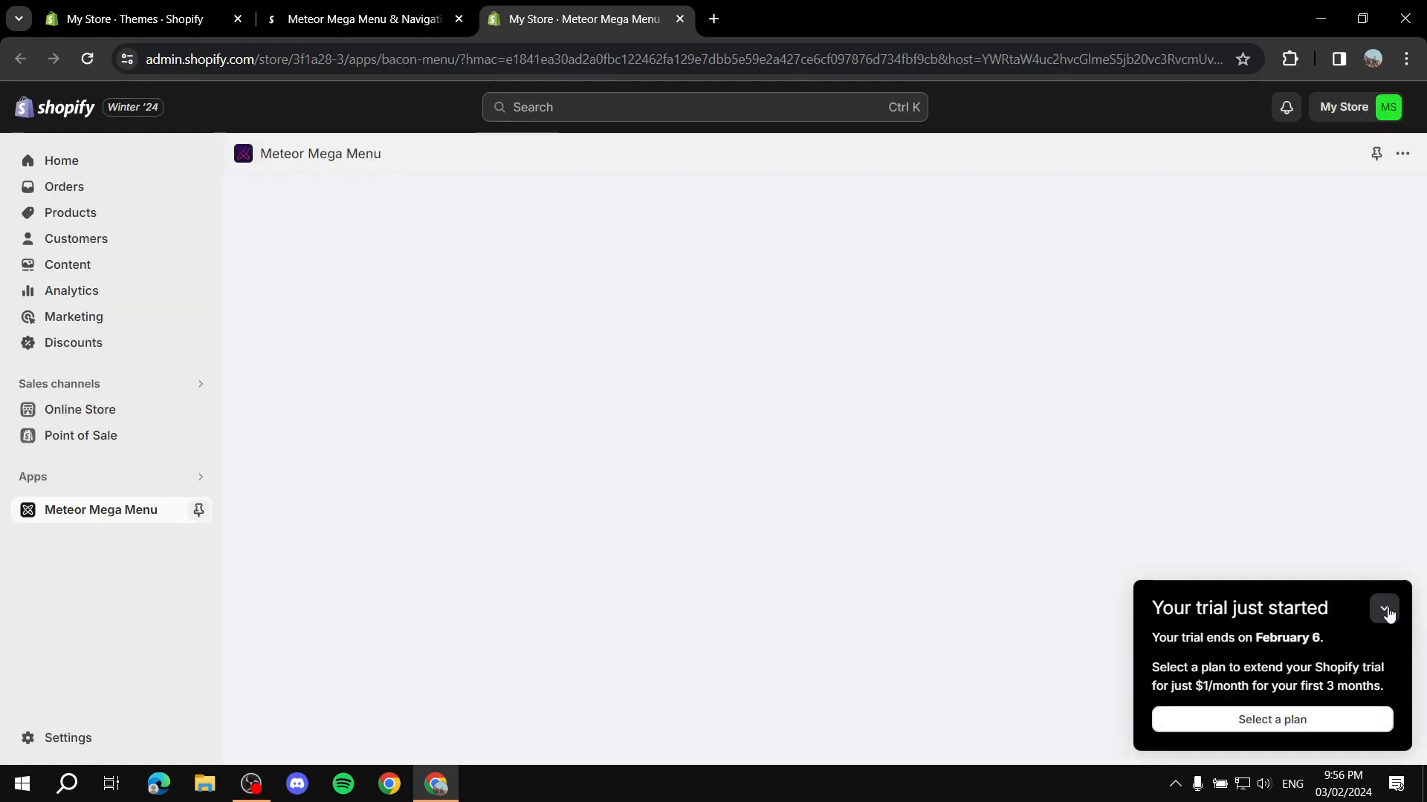
pyautogui.click(1385, 610)
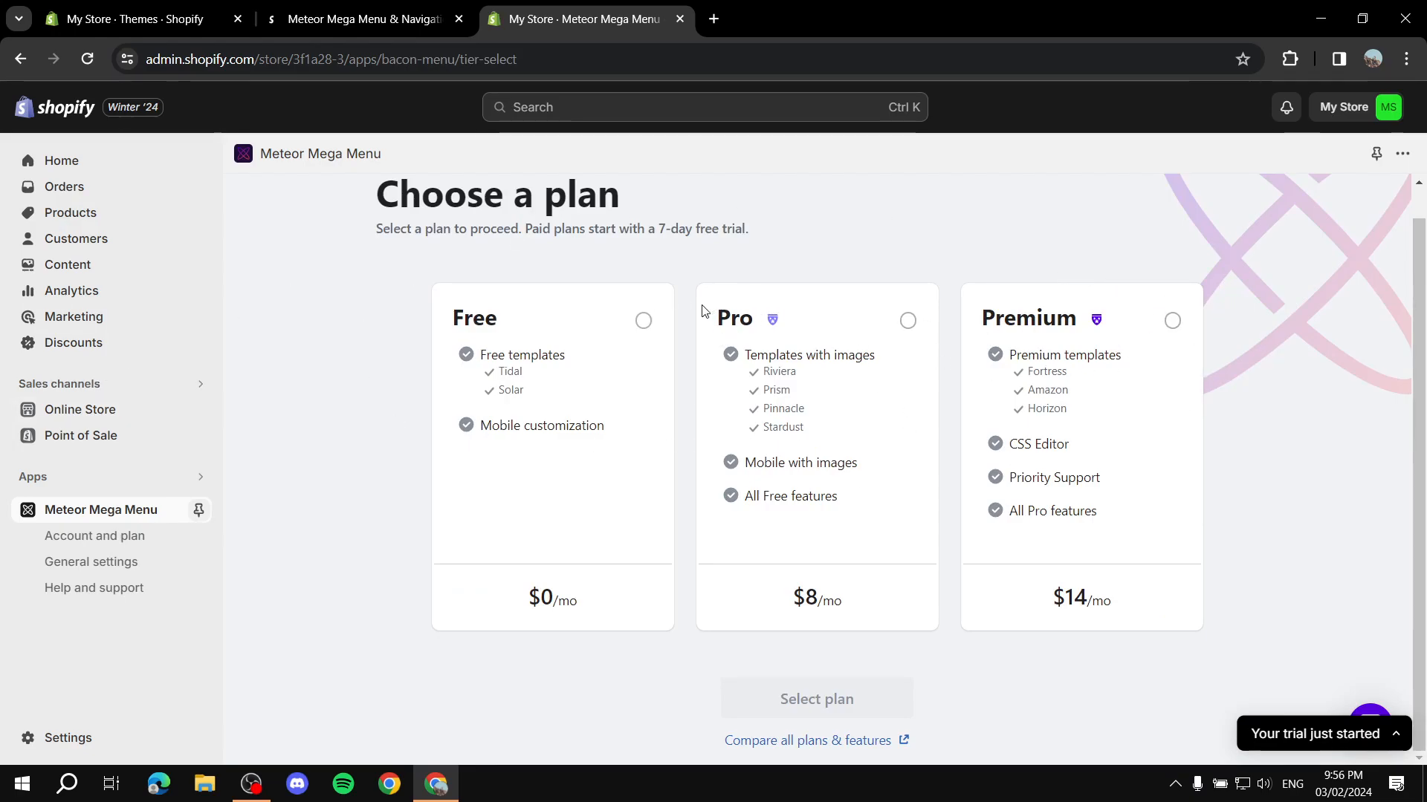
# Choose the Free plan for Meteor Mega Menu and pin the app to the store admin navigation.
pyautogui.click(643, 320)
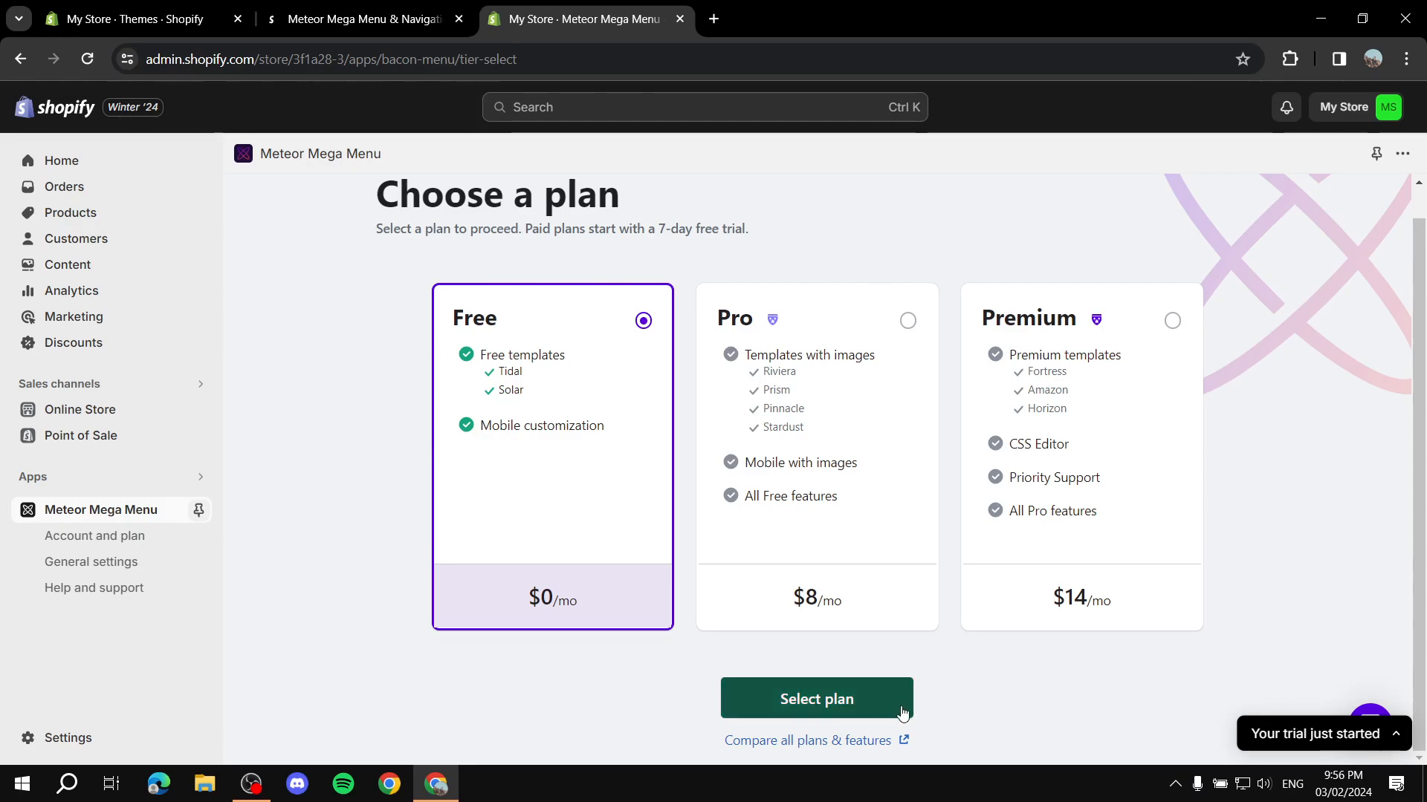
pyautogui.click(790, 703)
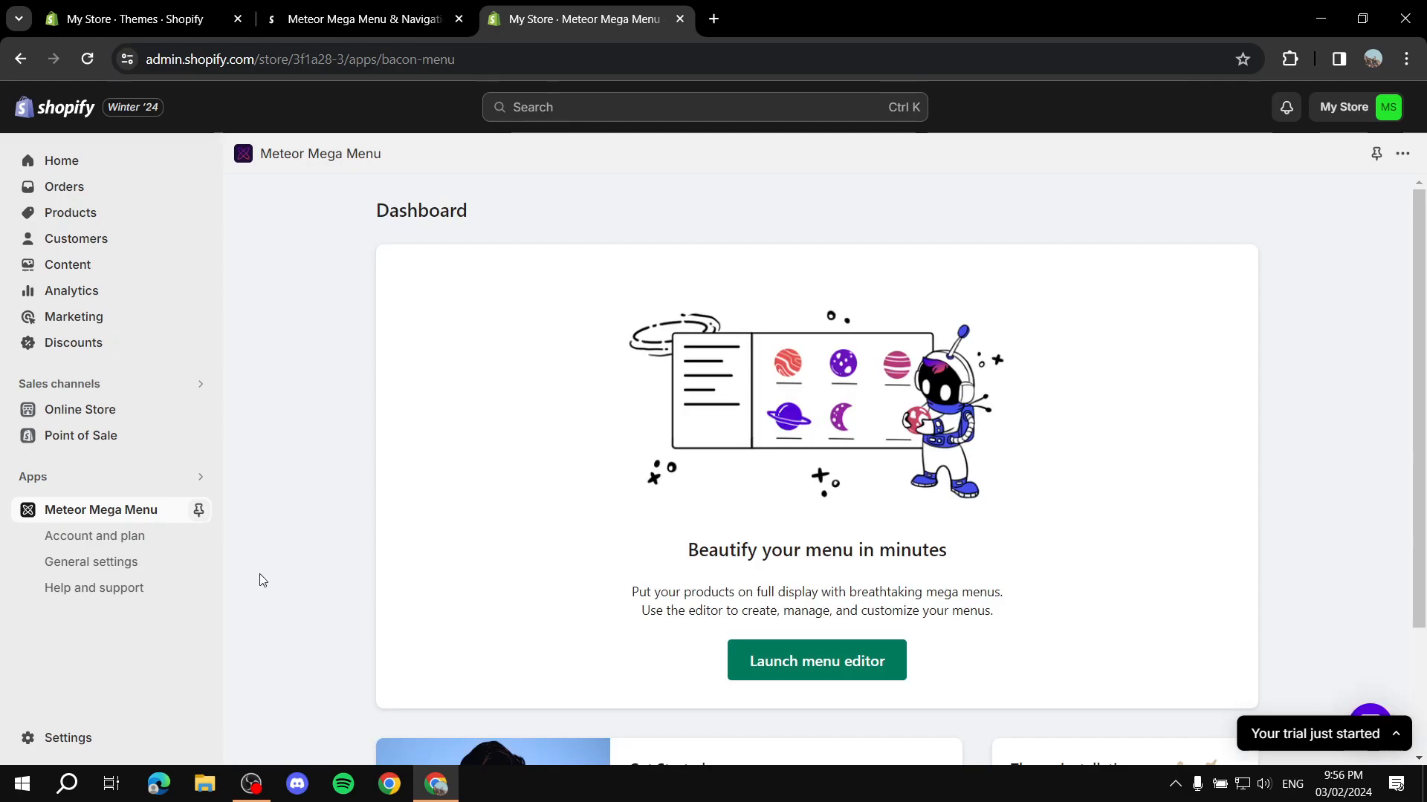
pyautogui.click(197, 510)
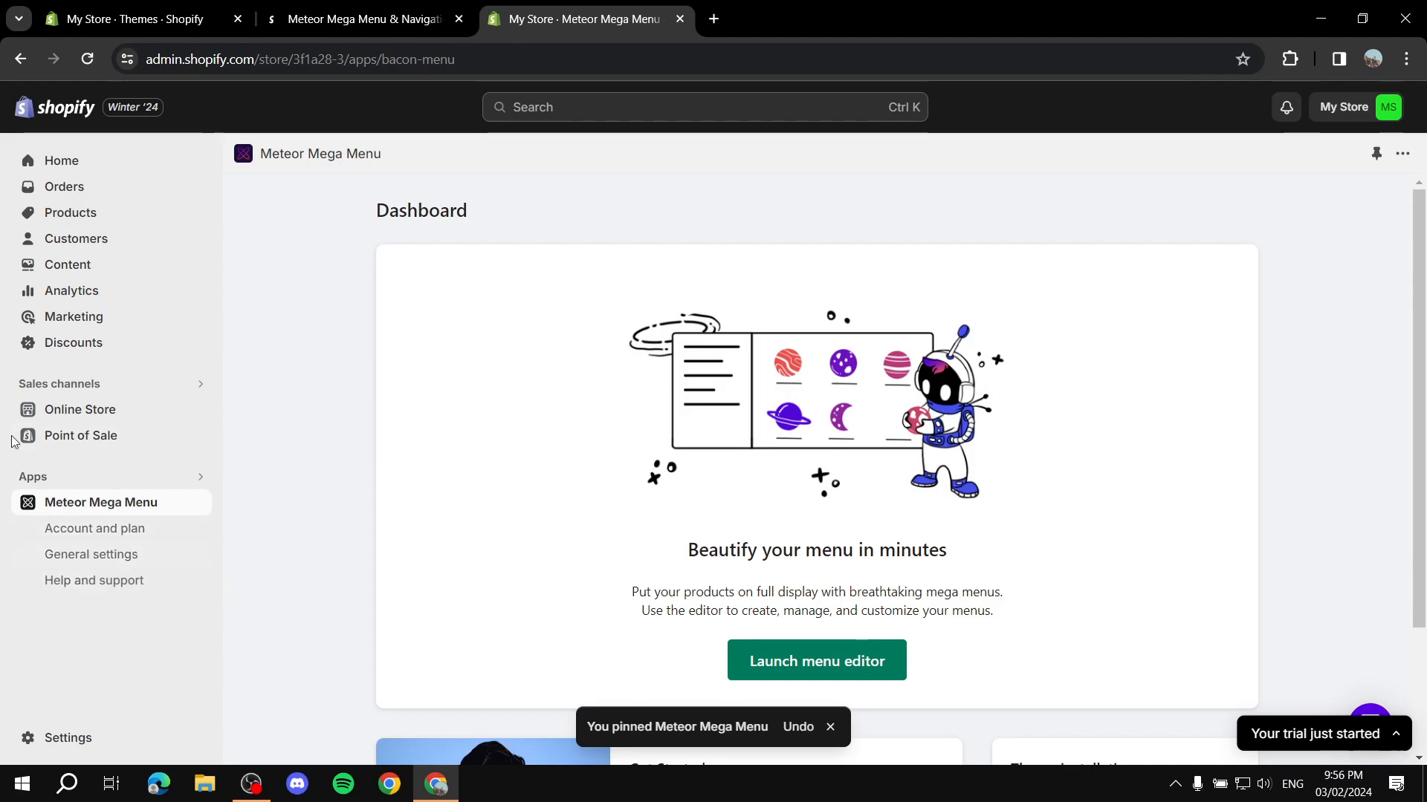
# Open the Meteor Mega Menu dashboard and launch its menu editor.
pyautogui.click(97, 510)
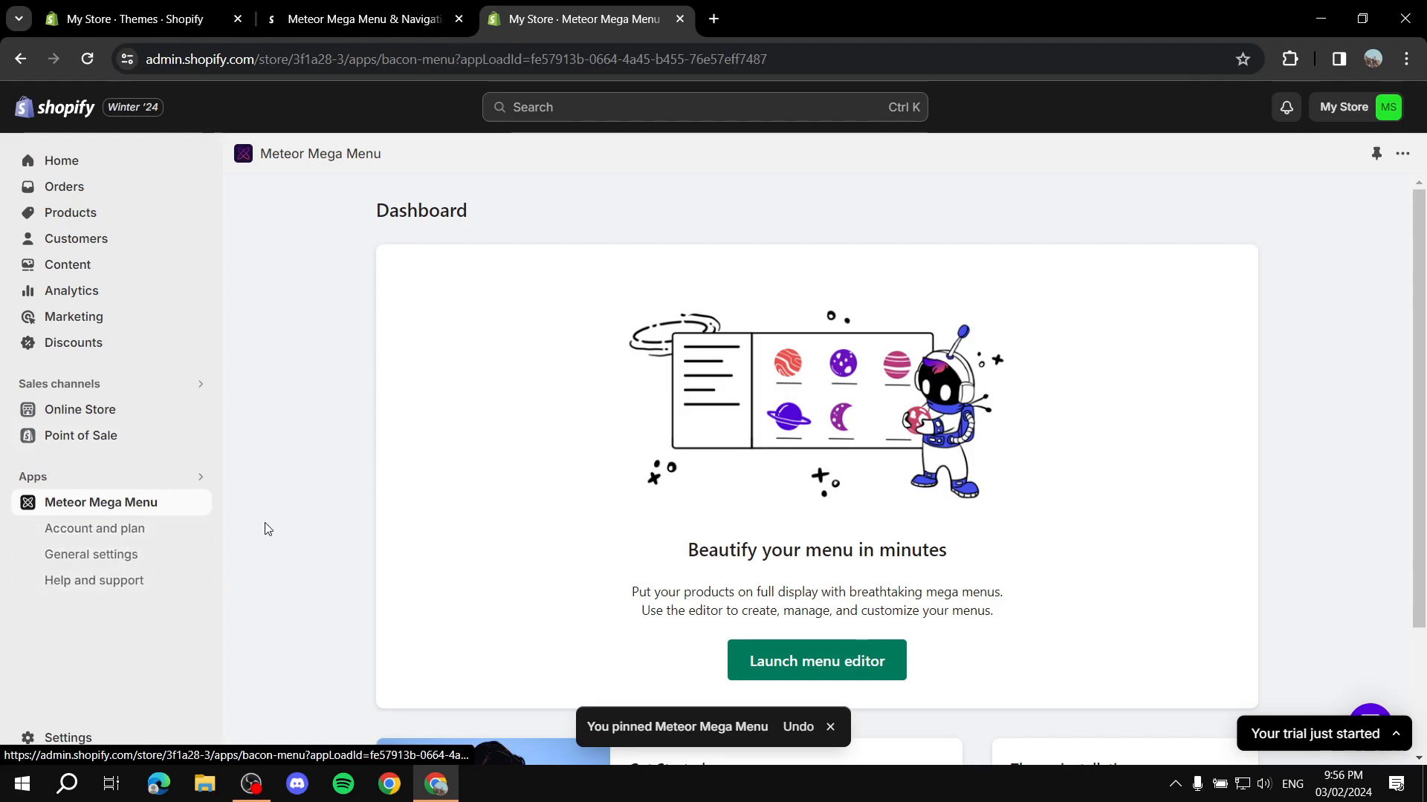
pyautogui.scroll(-1, 901, 433)
pyautogui.scroll(1, 902, 433)
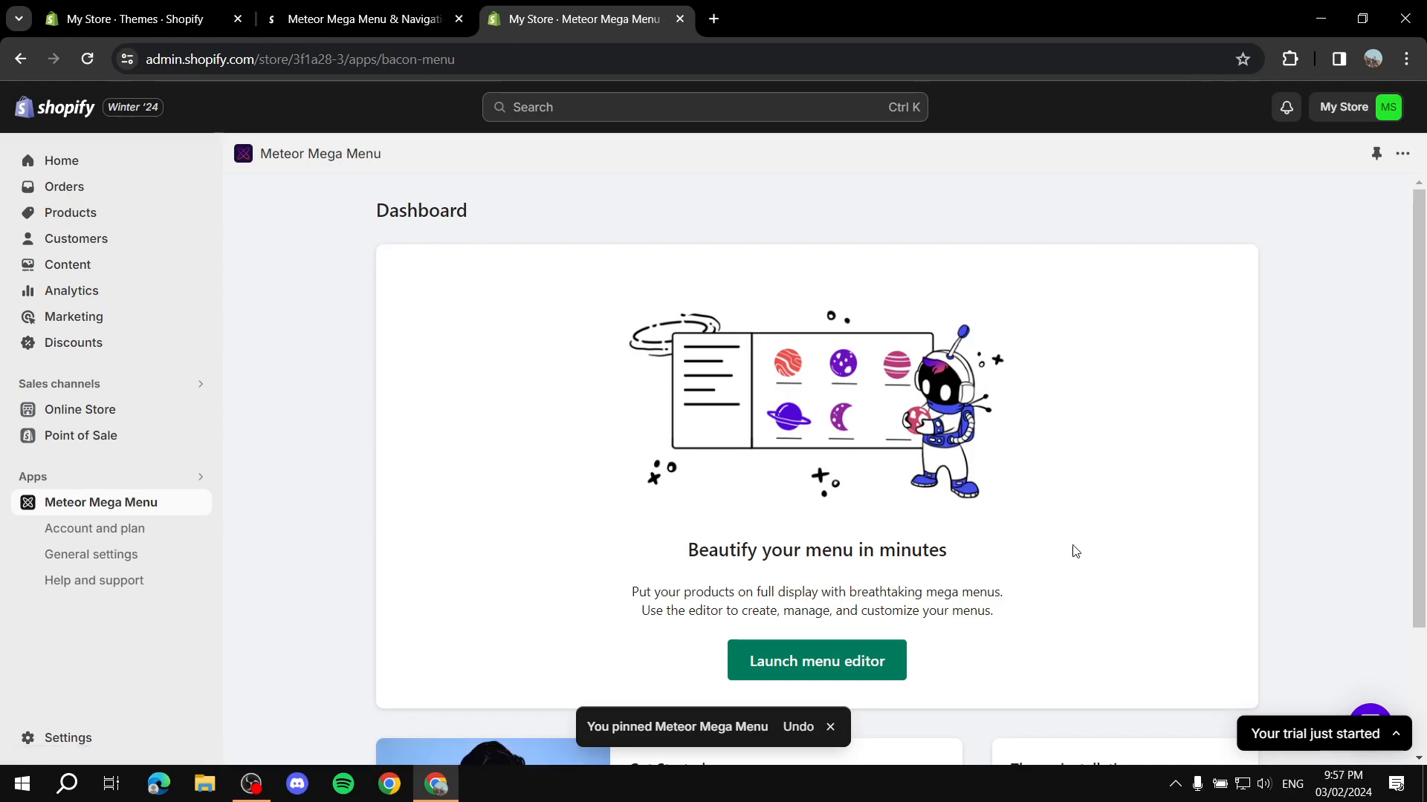
pyautogui.click(806, 667)
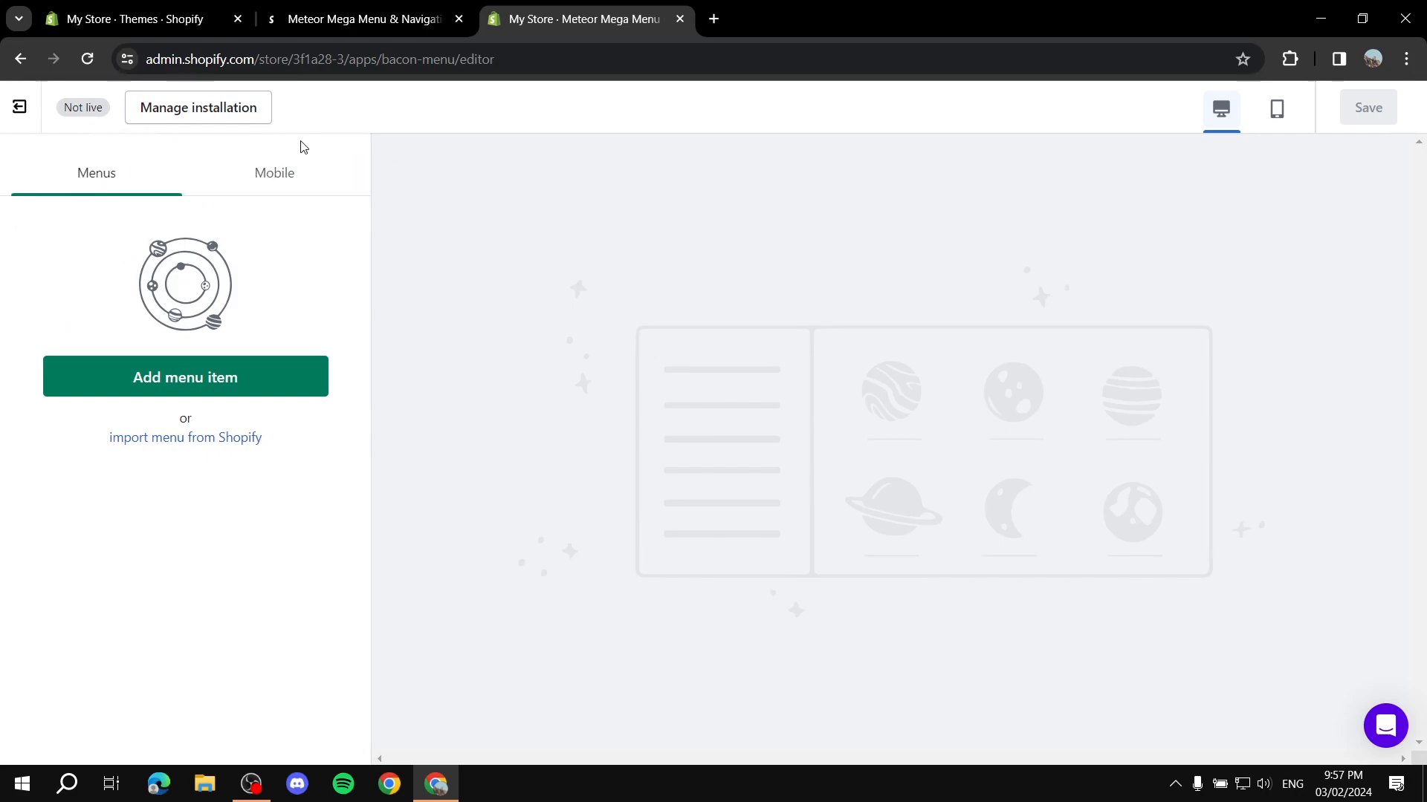
# Import the store's existing Shopify menu with the handle "main-menu" instead of adding a menu item manually.
pyautogui.click(191, 369)
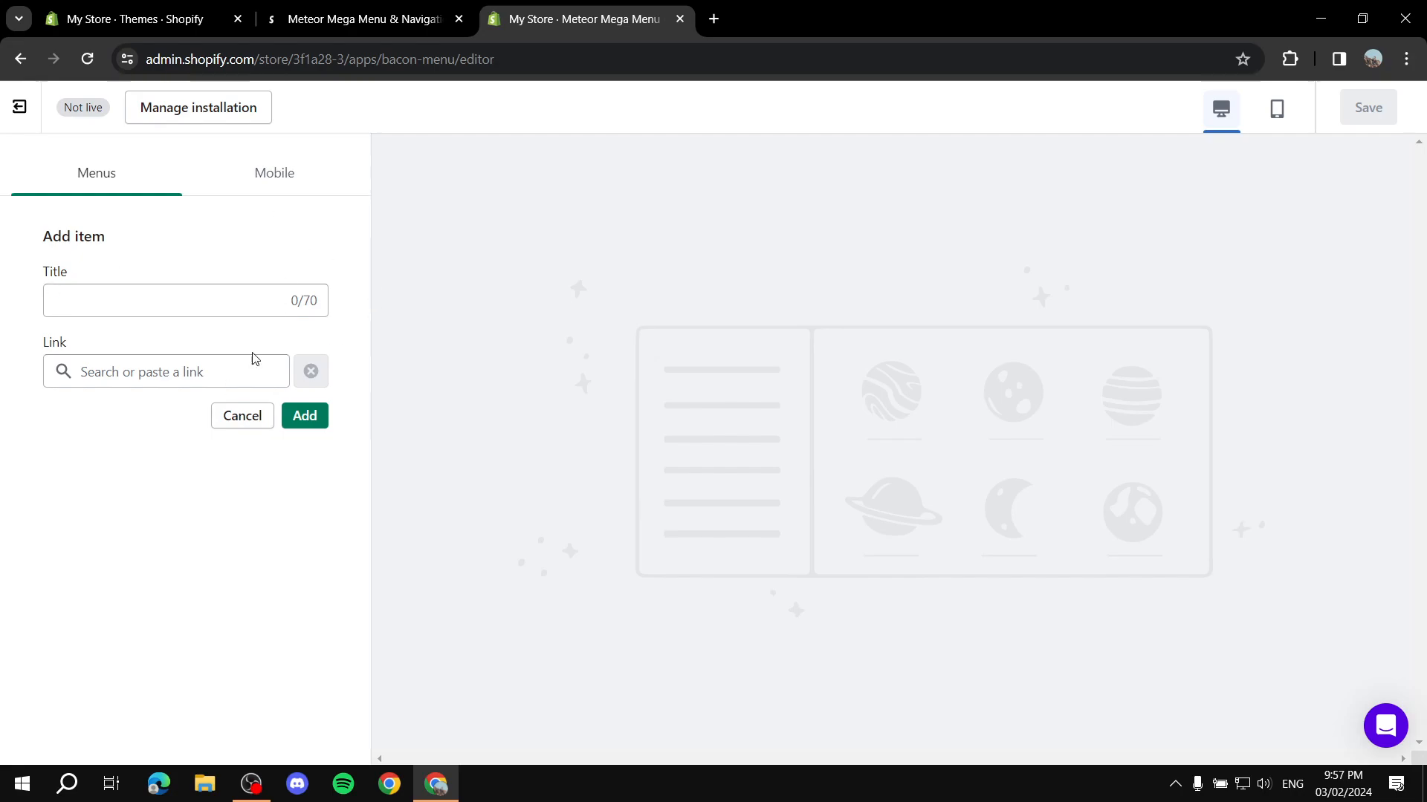
pyautogui.click(253, 420)
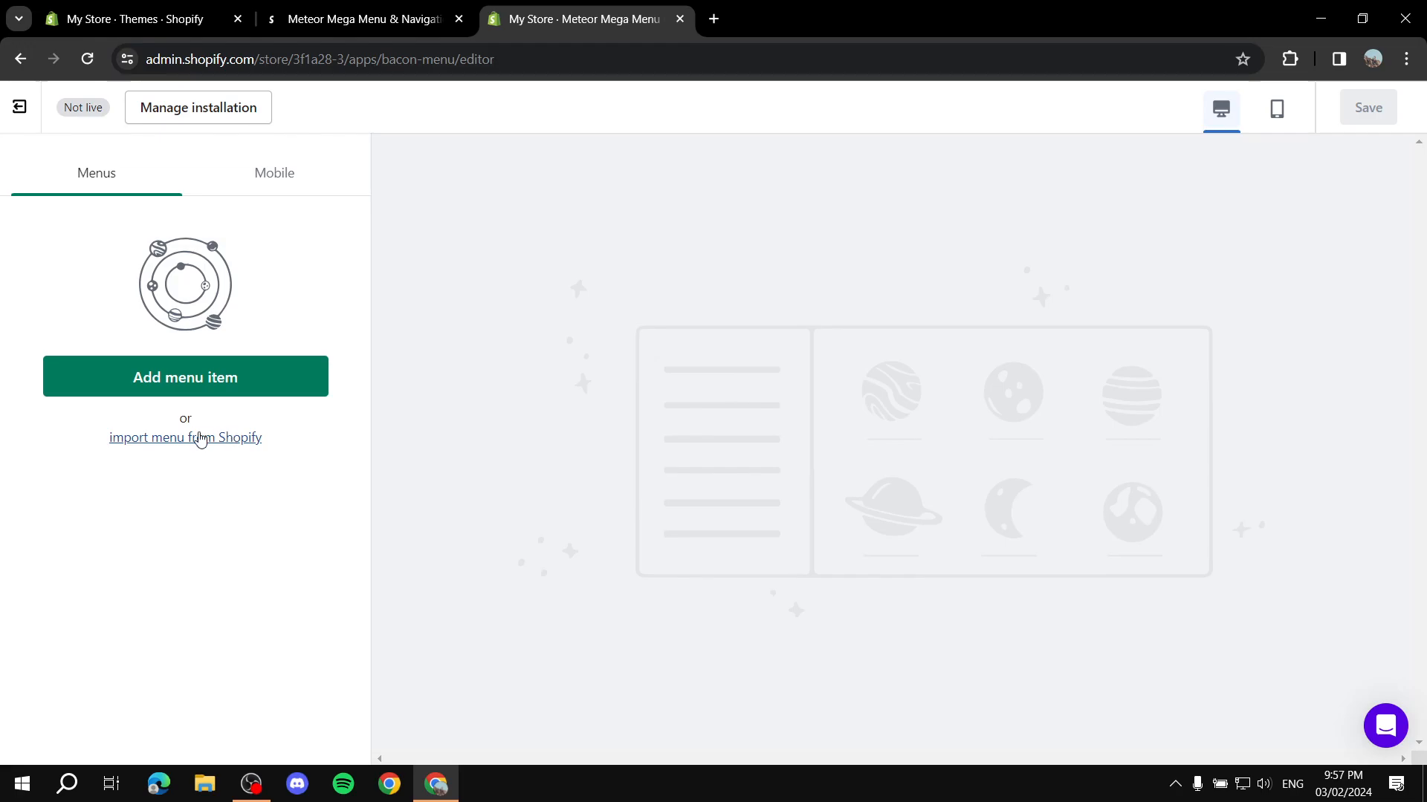
pyautogui.click(170, 442)
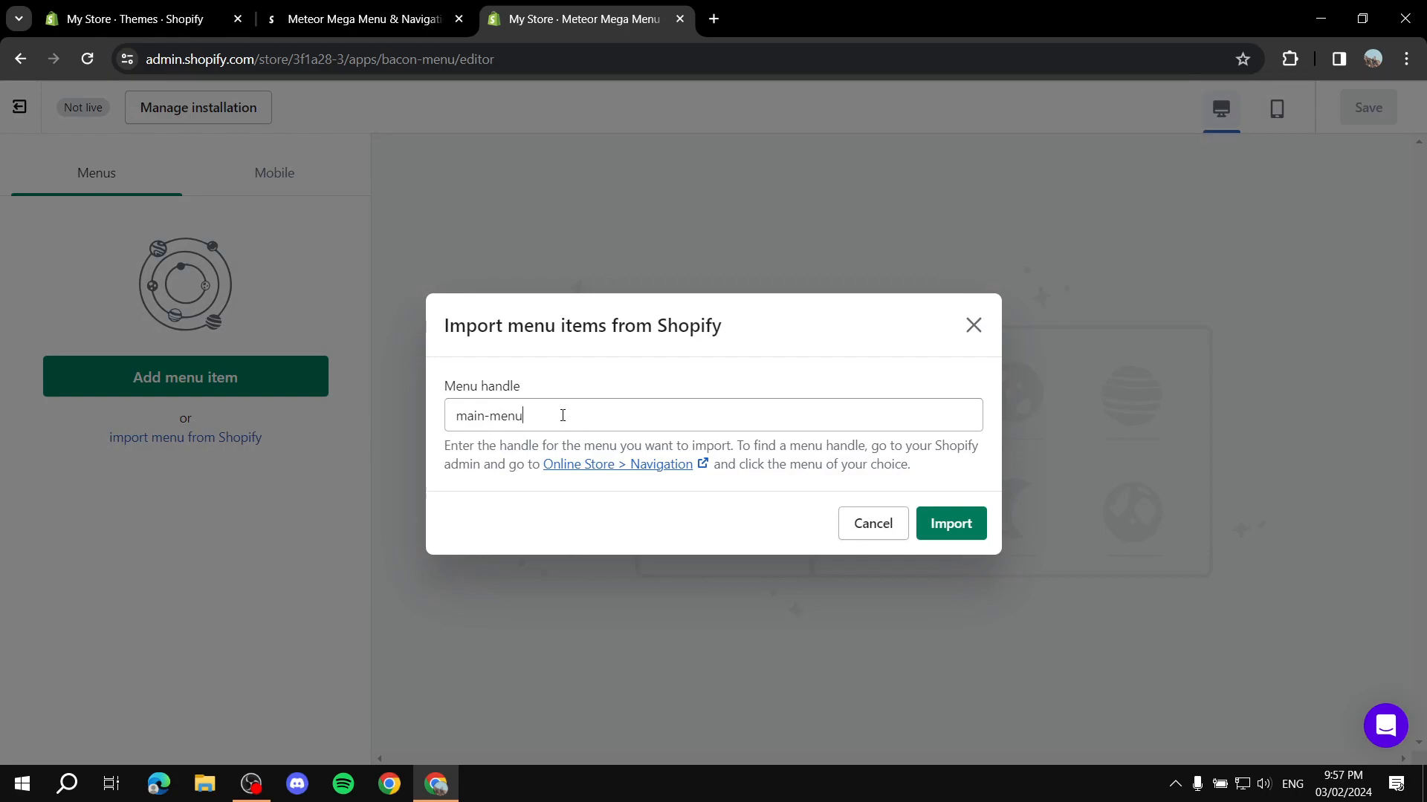
pyautogui.moveTo(562, 415); pyautogui.dragTo(205, 449)
pyautogui.click(655, 535)
pyautogui.click(980, 525)
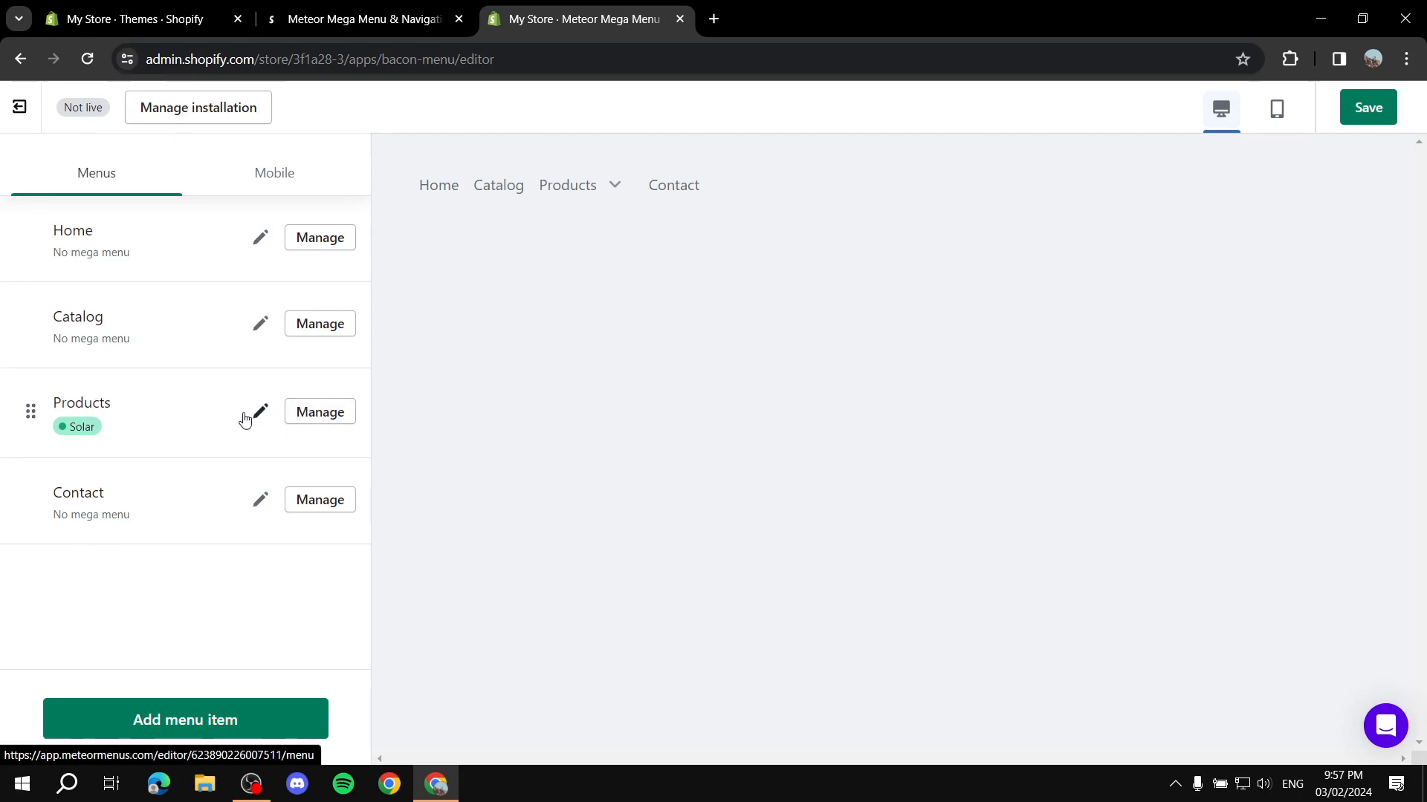
# Start a new item titled "Product 3" in the Products menu's content and browse the store products available for its link.
pyautogui.click(320, 413)
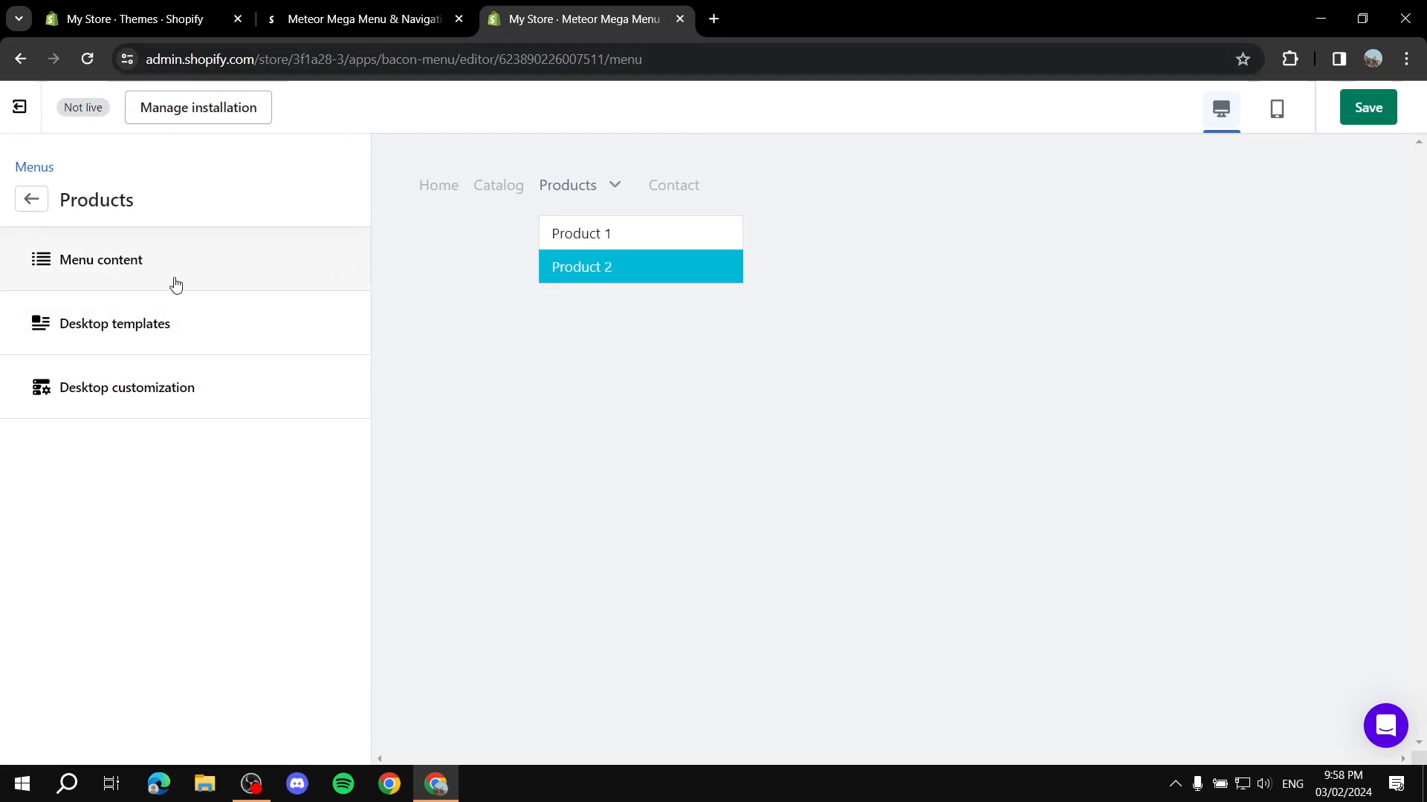
pyautogui.click(127, 261)
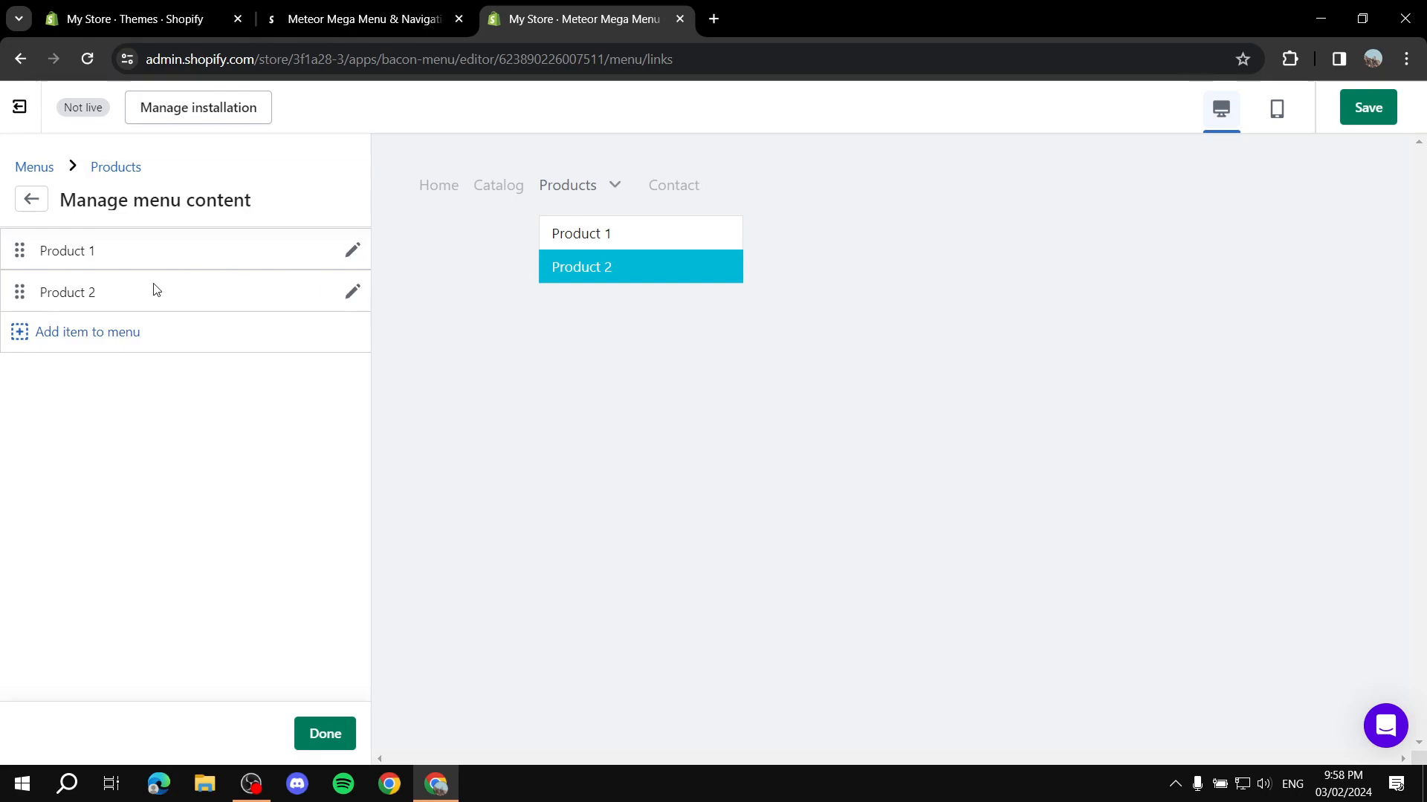
pyautogui.click(88, 335)
pyautogui.click(238, 398)
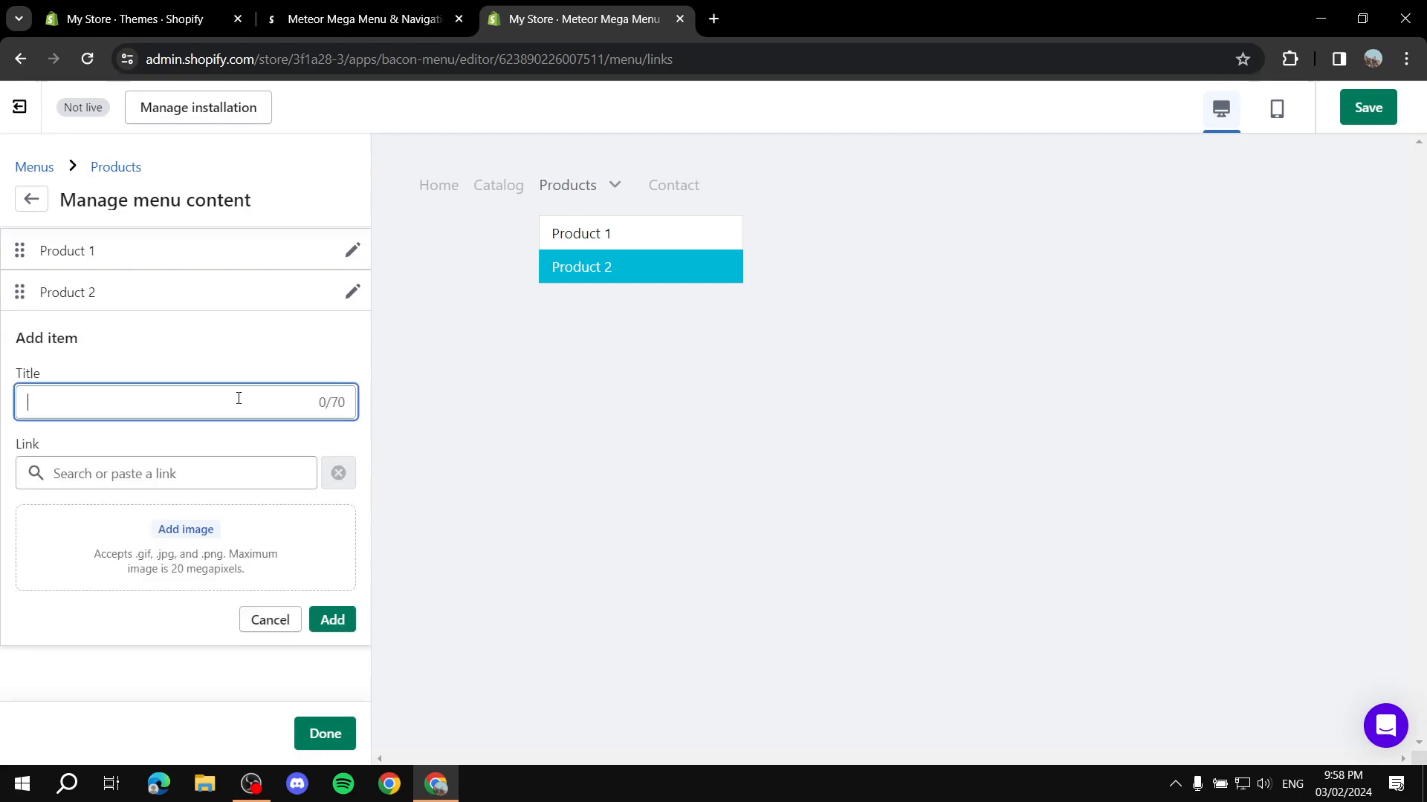
pyautogui.write('Product 3')
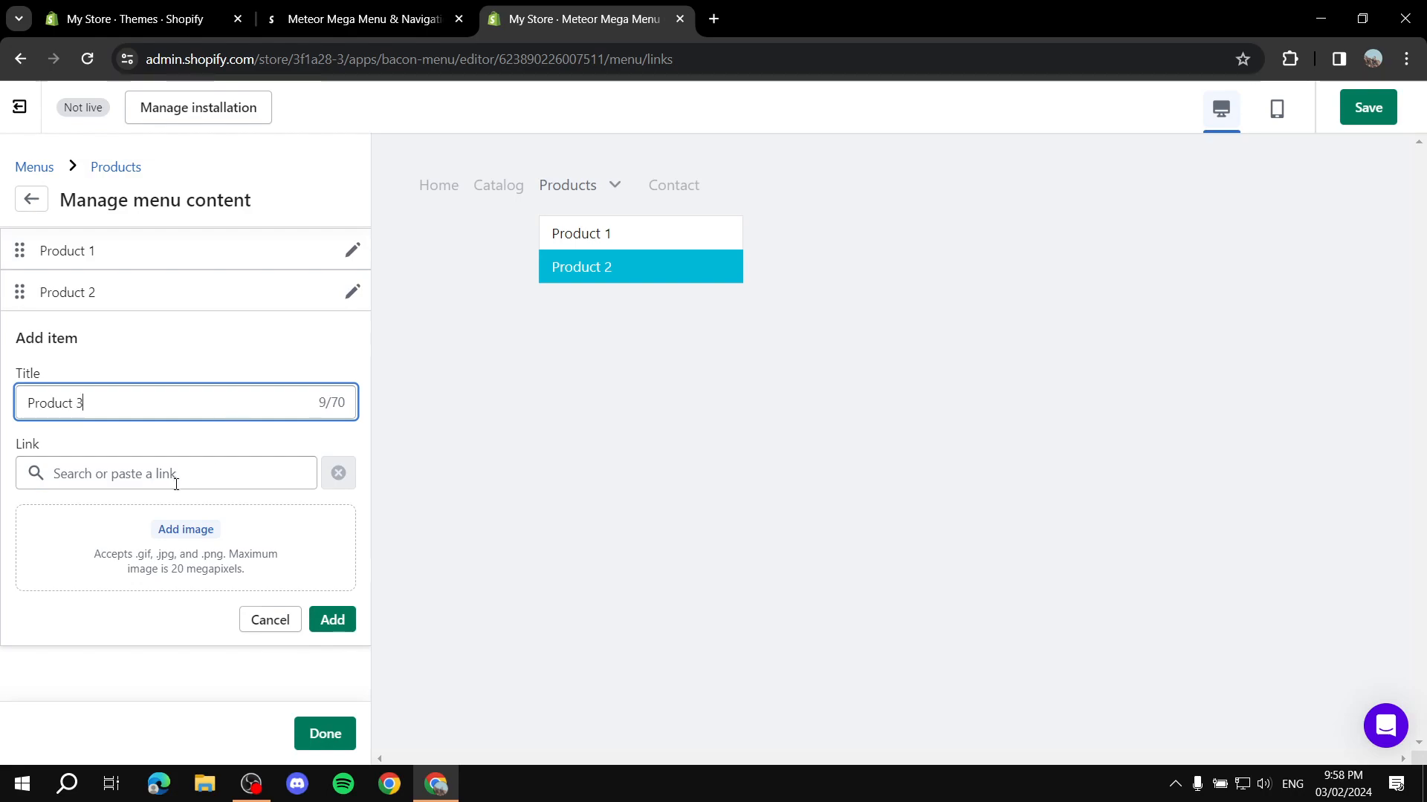
pyautogui.click(174, 484)
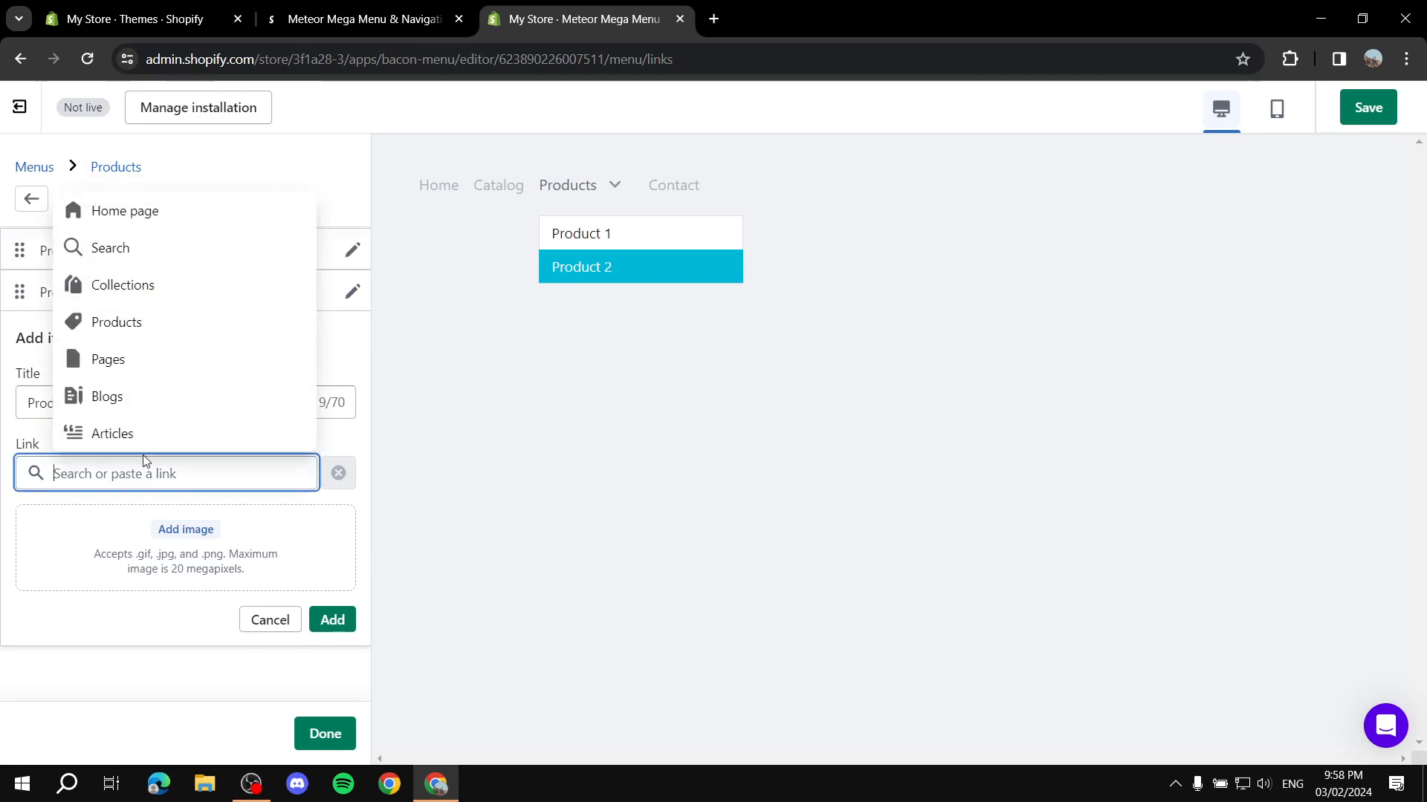
pyautogui.click(112, 323)
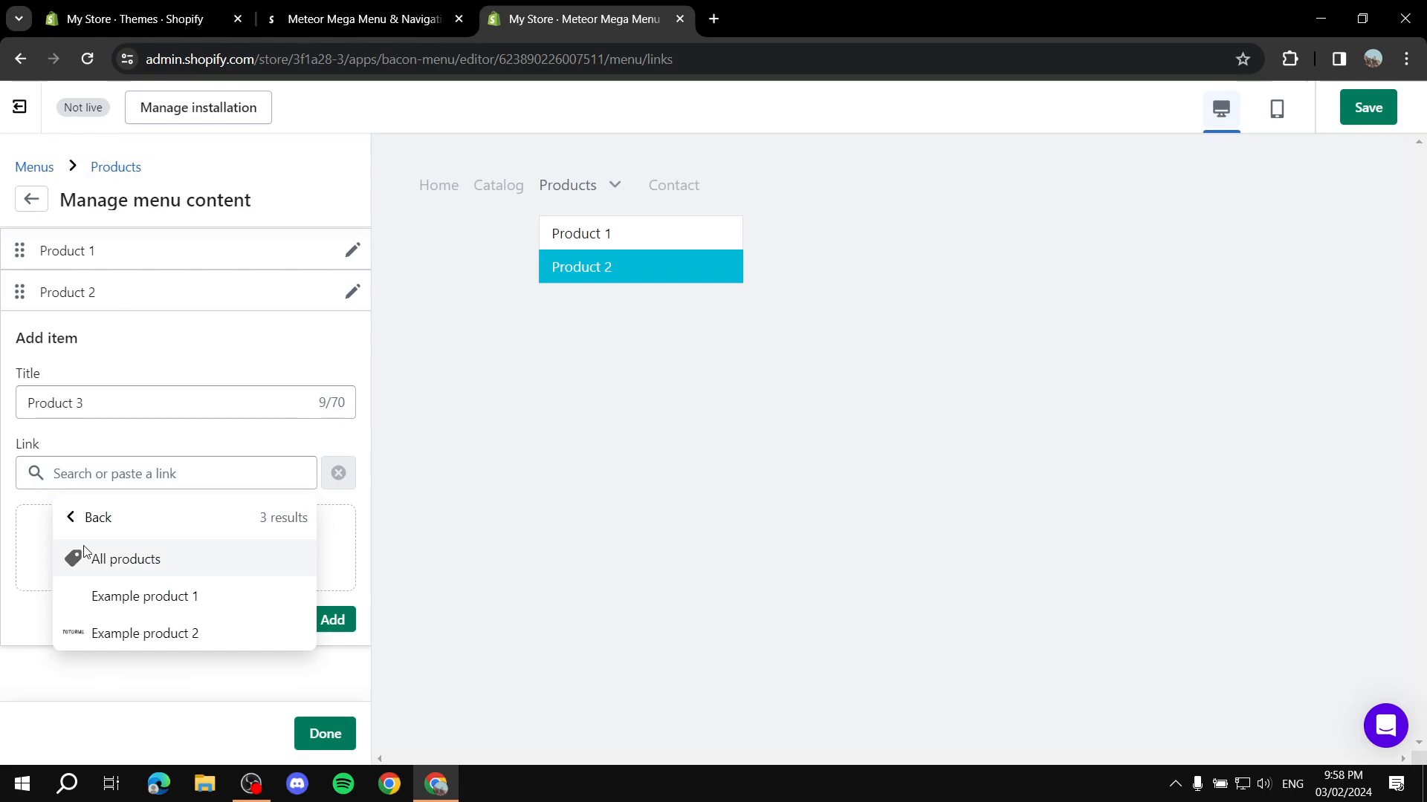
pyautogui.click(69, 512)
pyautogui.click(653, 437)
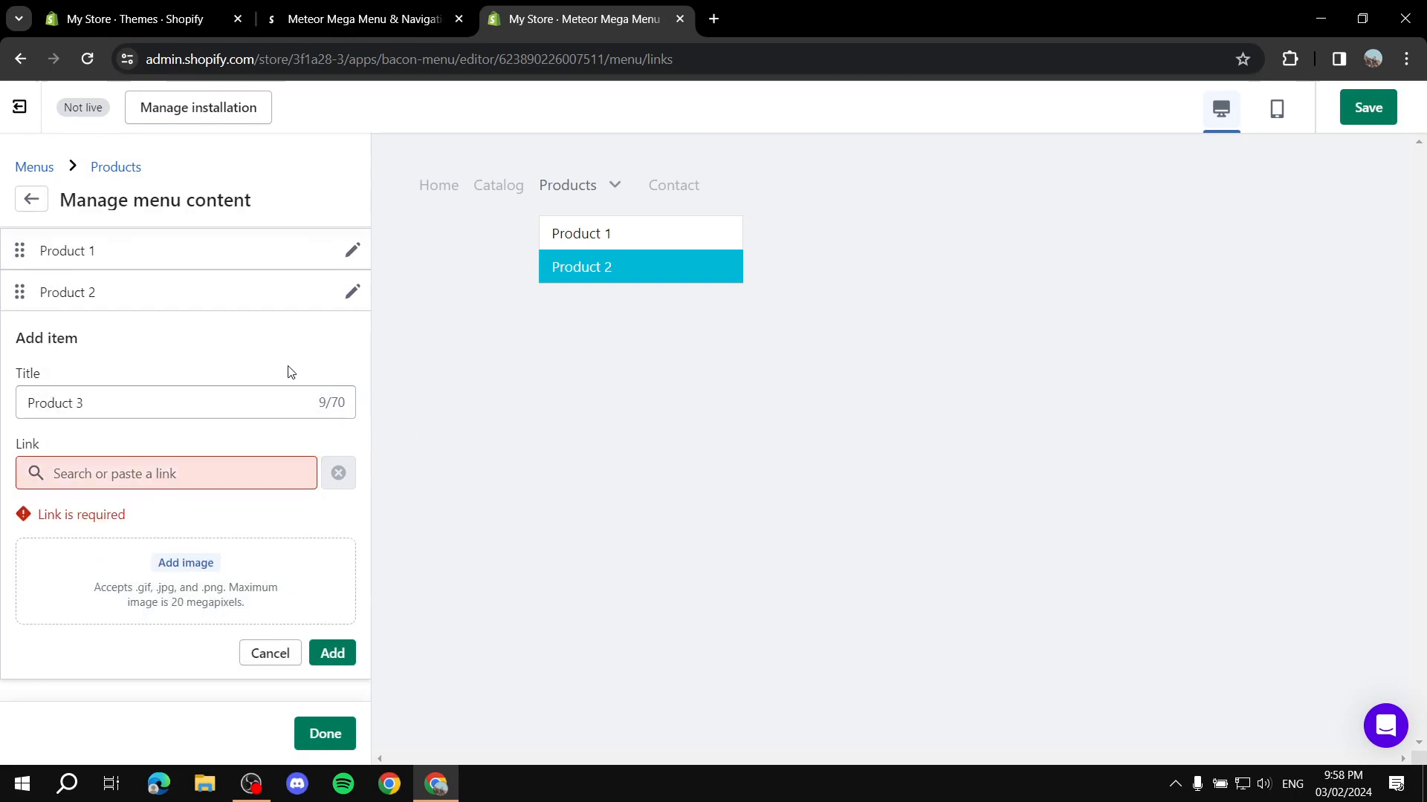
# Delete the Product 2 item from the Products menu and reopen the new-item form.
pyautogui.click(353, 294)
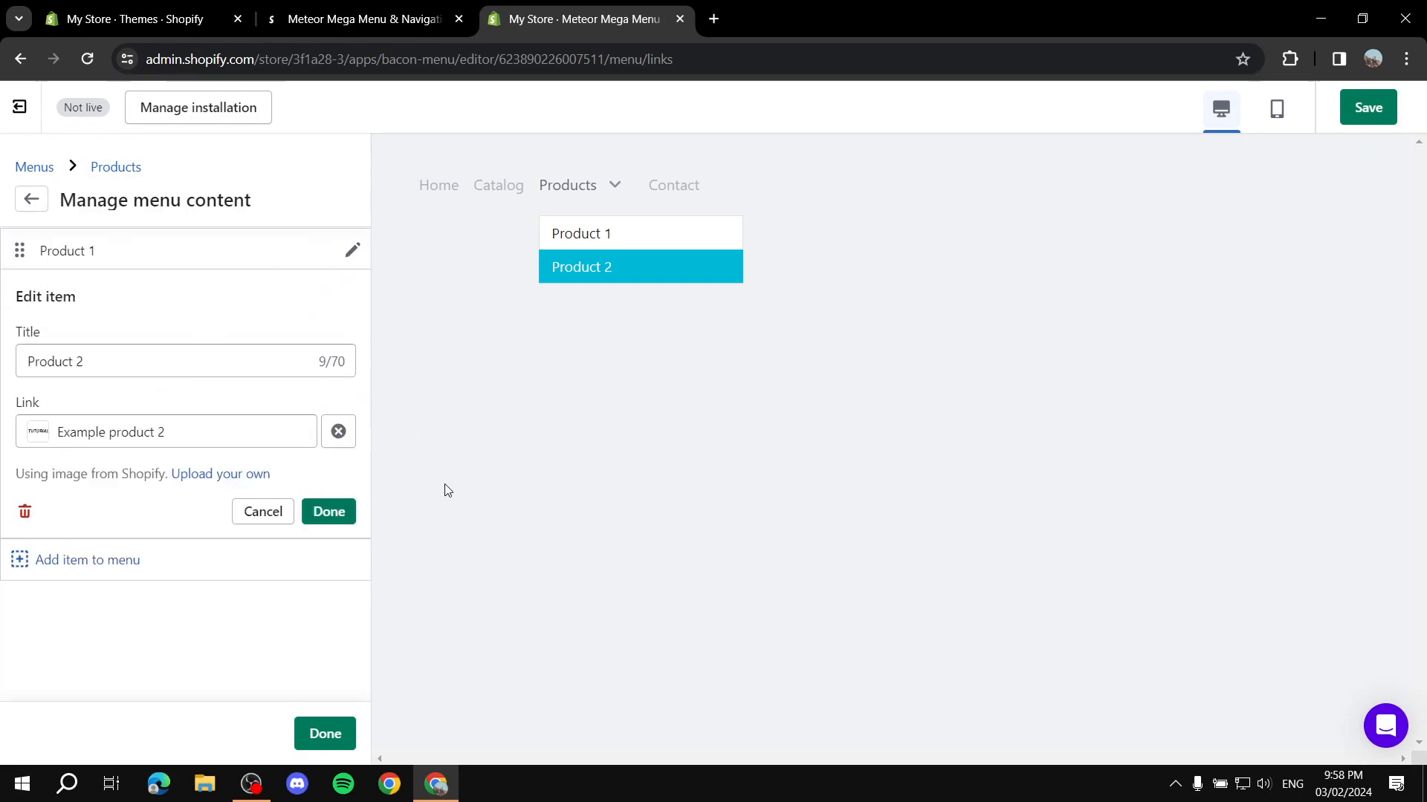
pyautogui.click(25, 511)
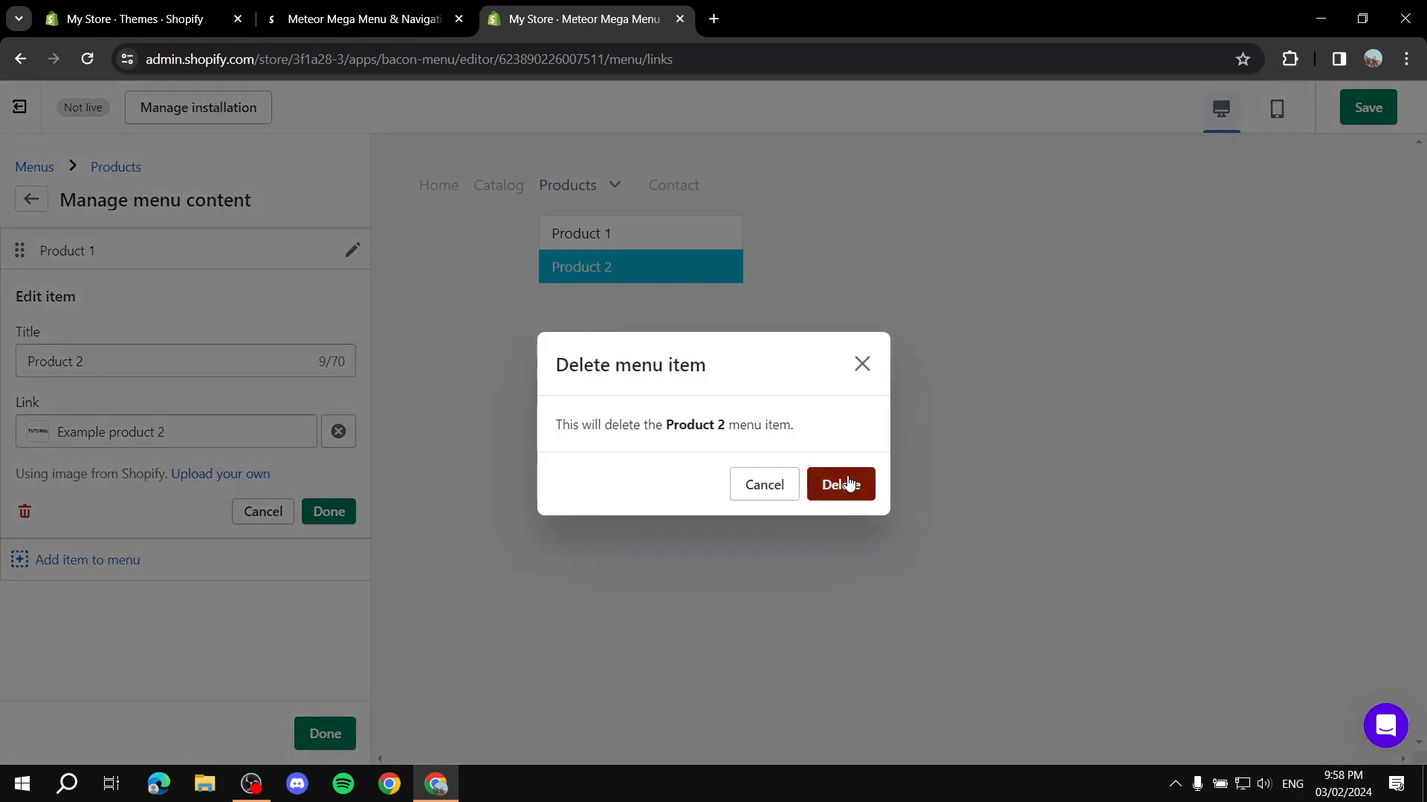
pyautogui.click(854, 483)
pyautogui.click(64, 289)
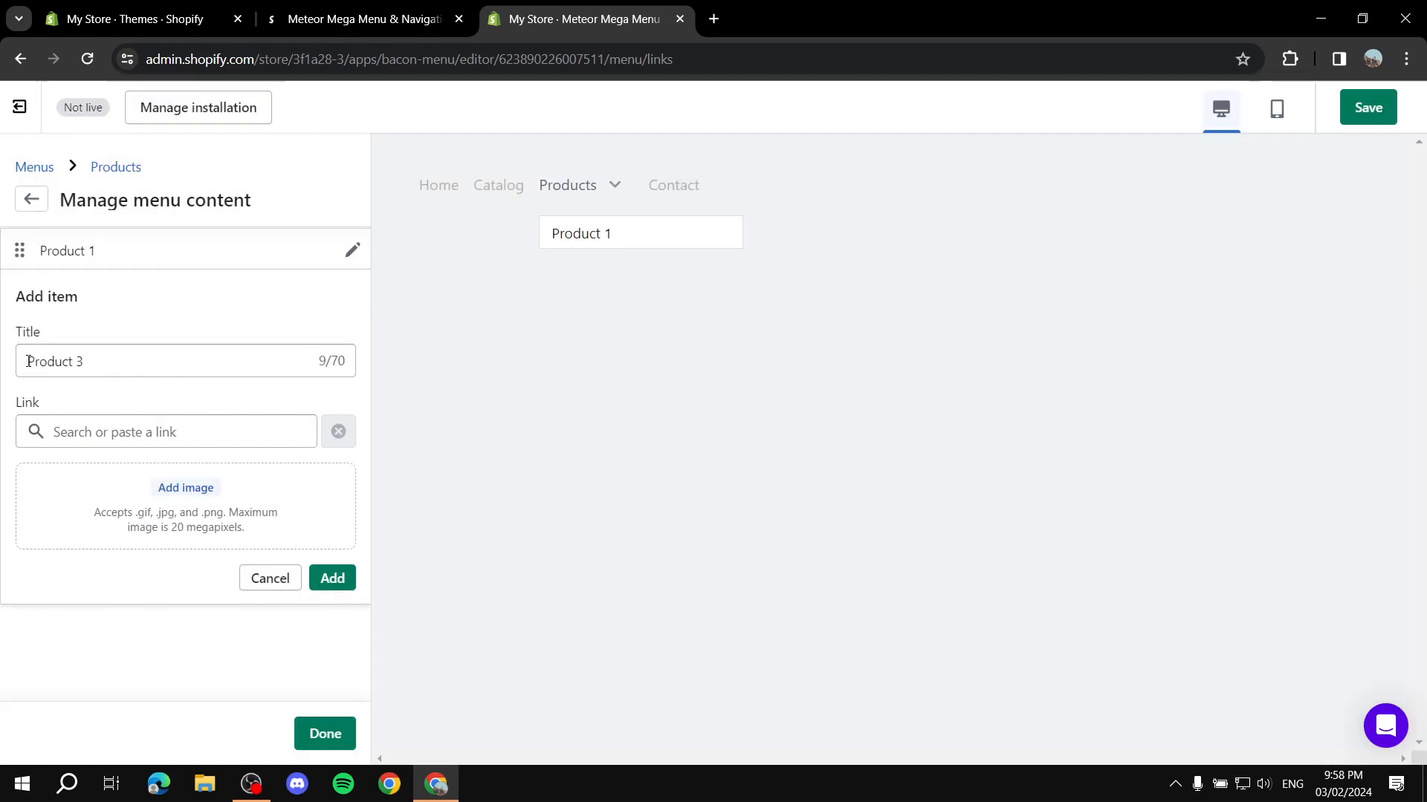
# Retitle the new item as "Product 2" and link it to Example product 2.
pyautogui.click(155, 367)
pyautogui.press('BackSpace')
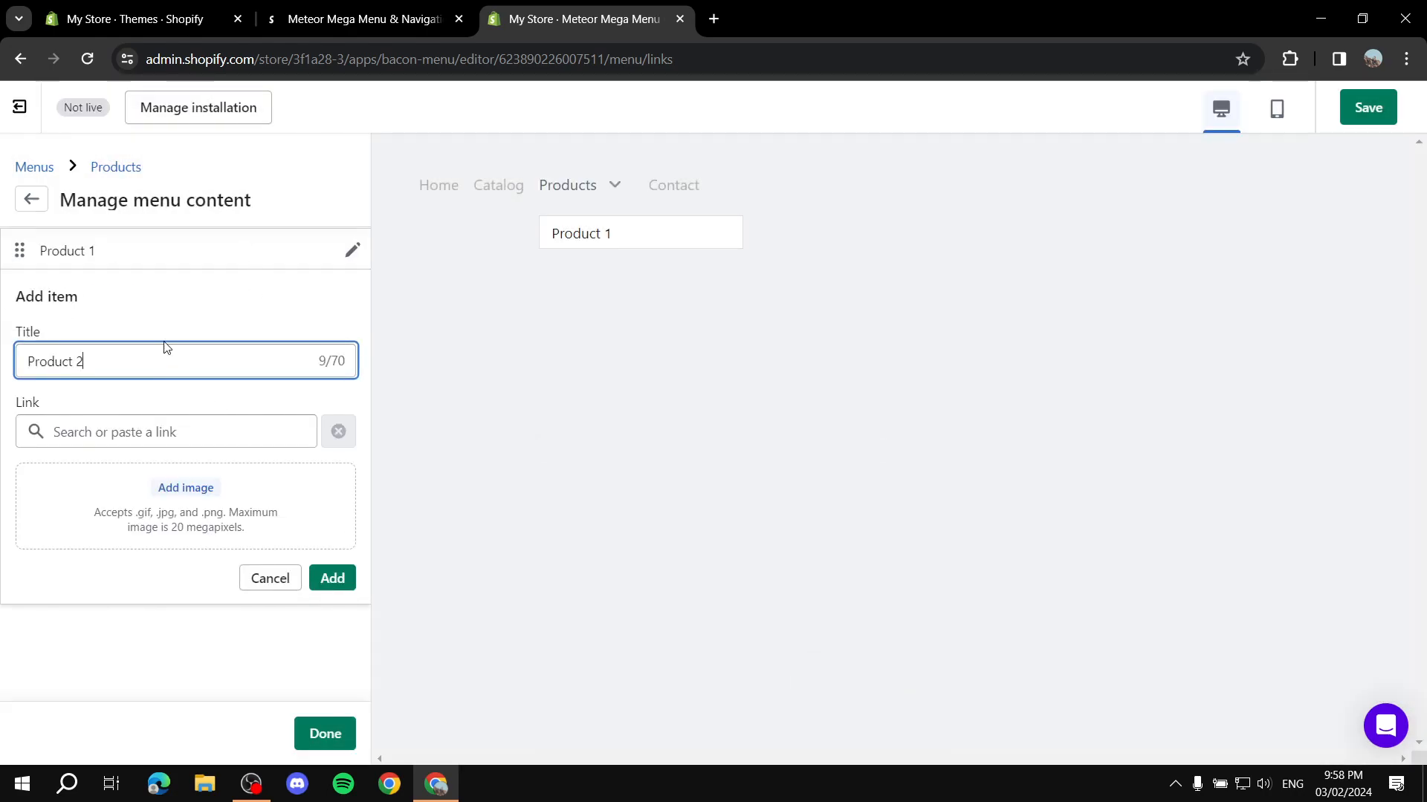
pyautogui.click(159, 431)
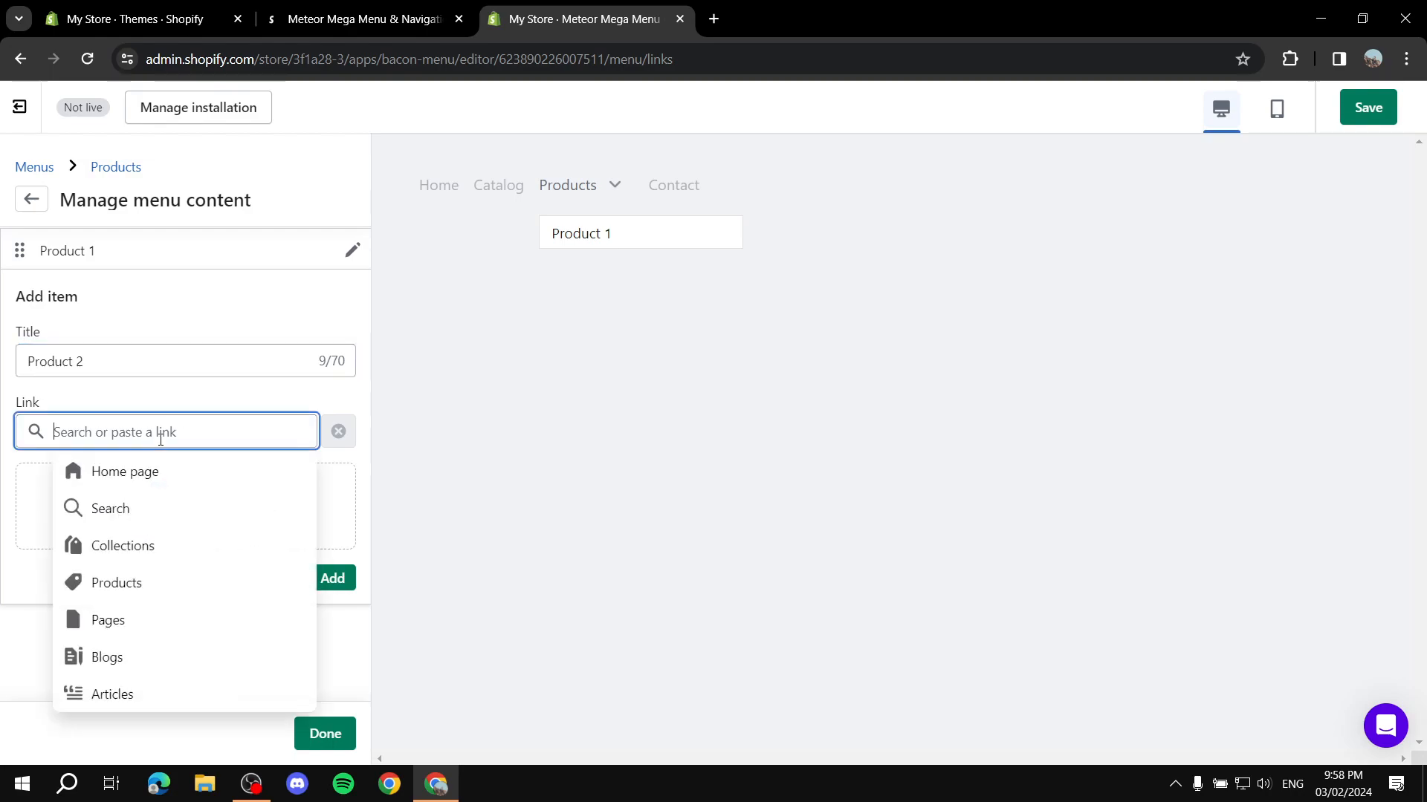
pyautogui.click(133, 581)
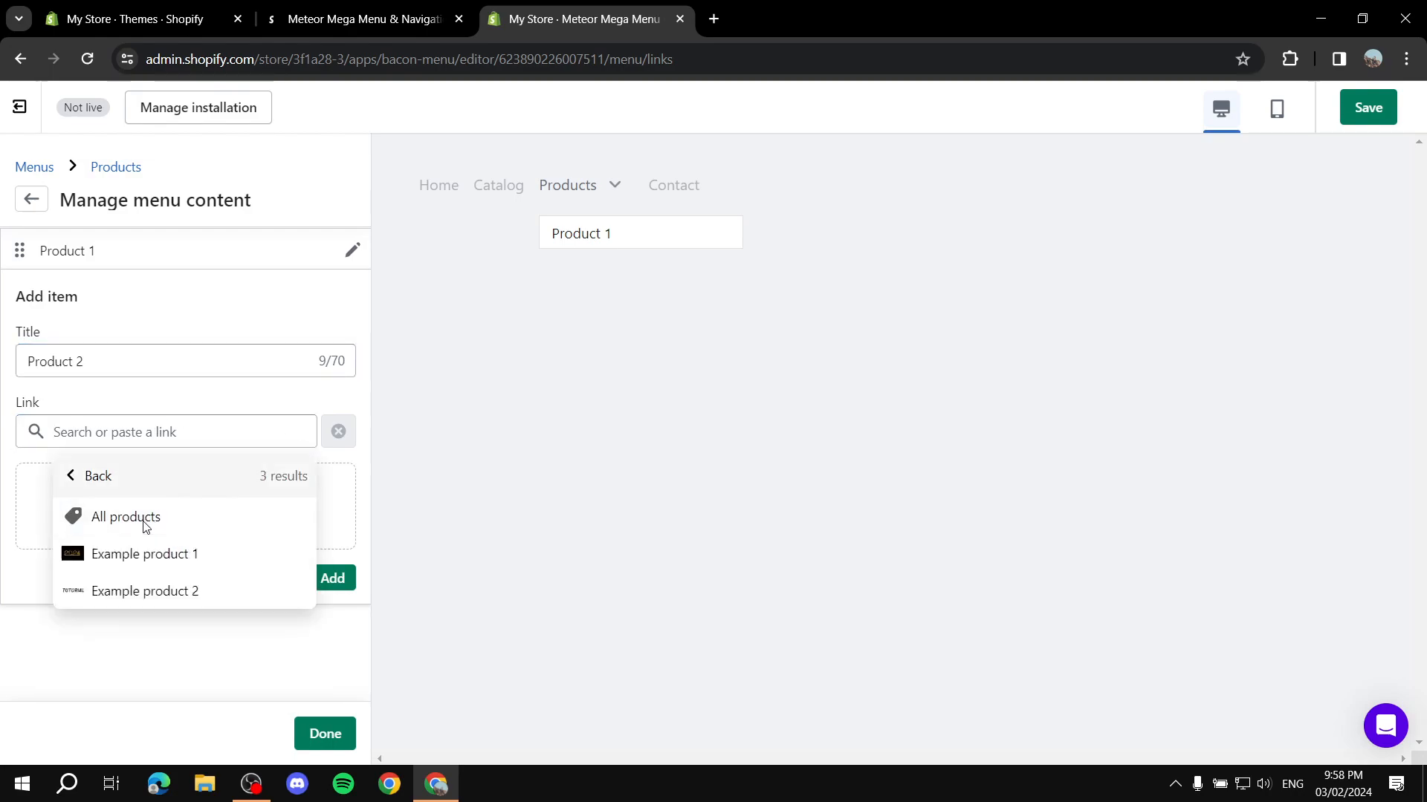
pyautogui.click(123, 595)
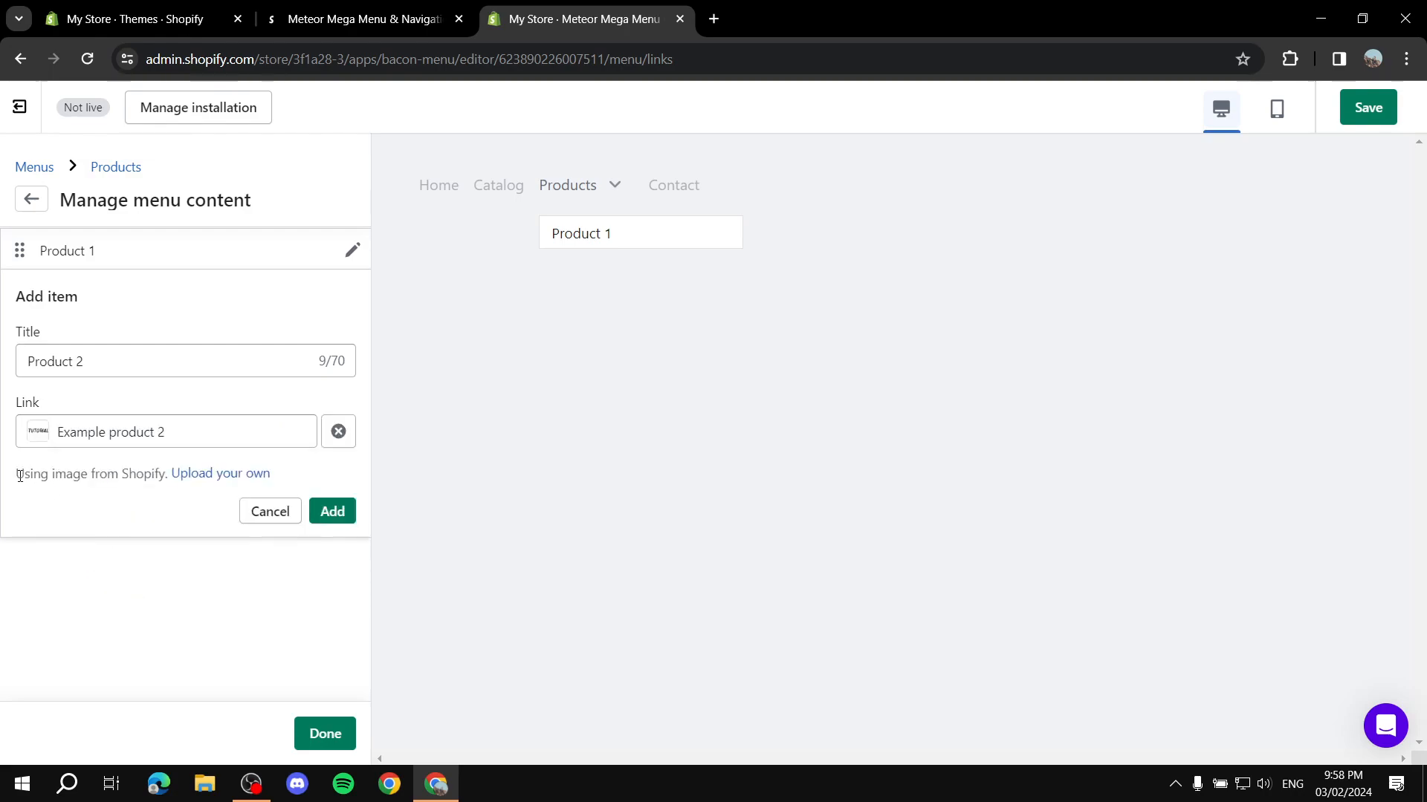
pyautogui.moveTo(16, 476); pyautogui.dragTo(167, 484)
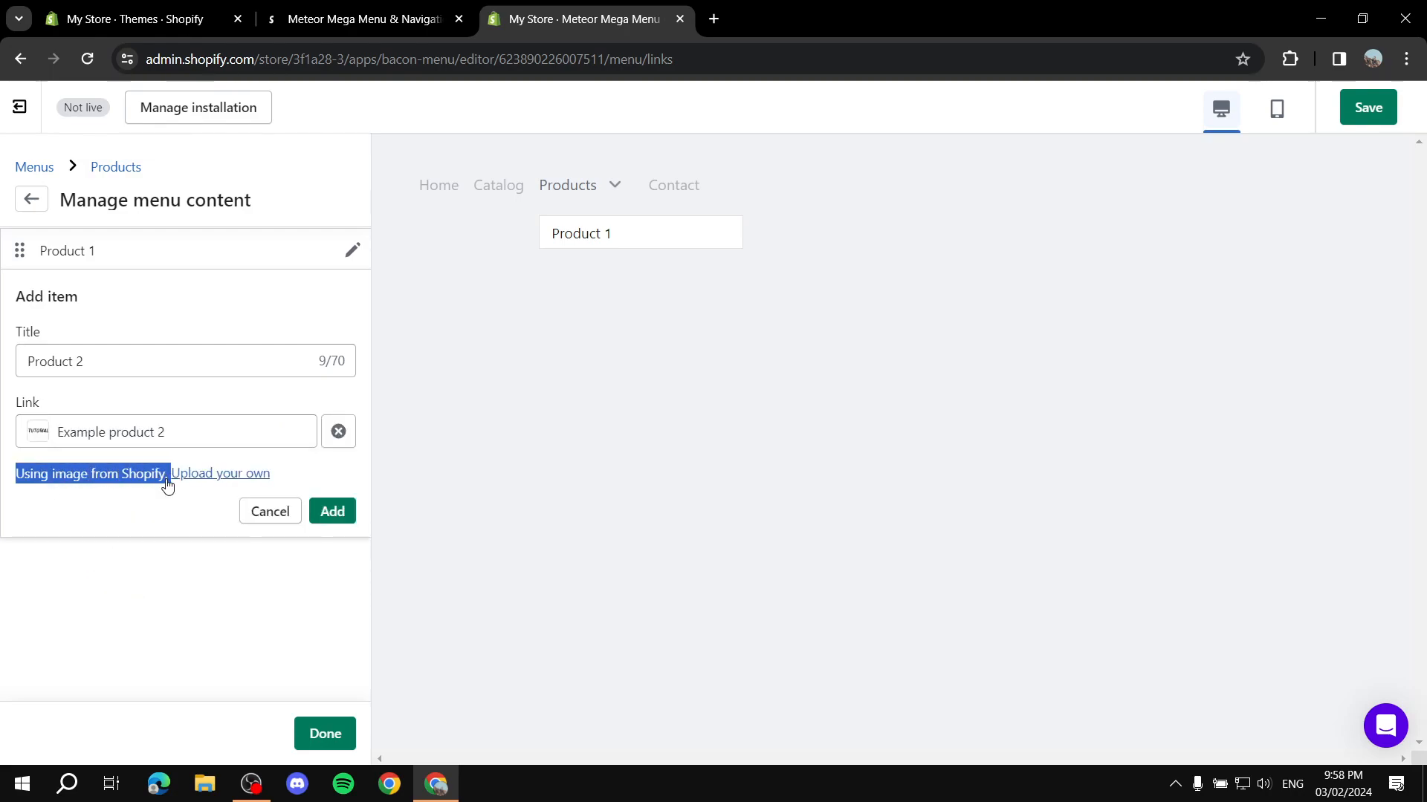
pyautogui.click(165, 498)
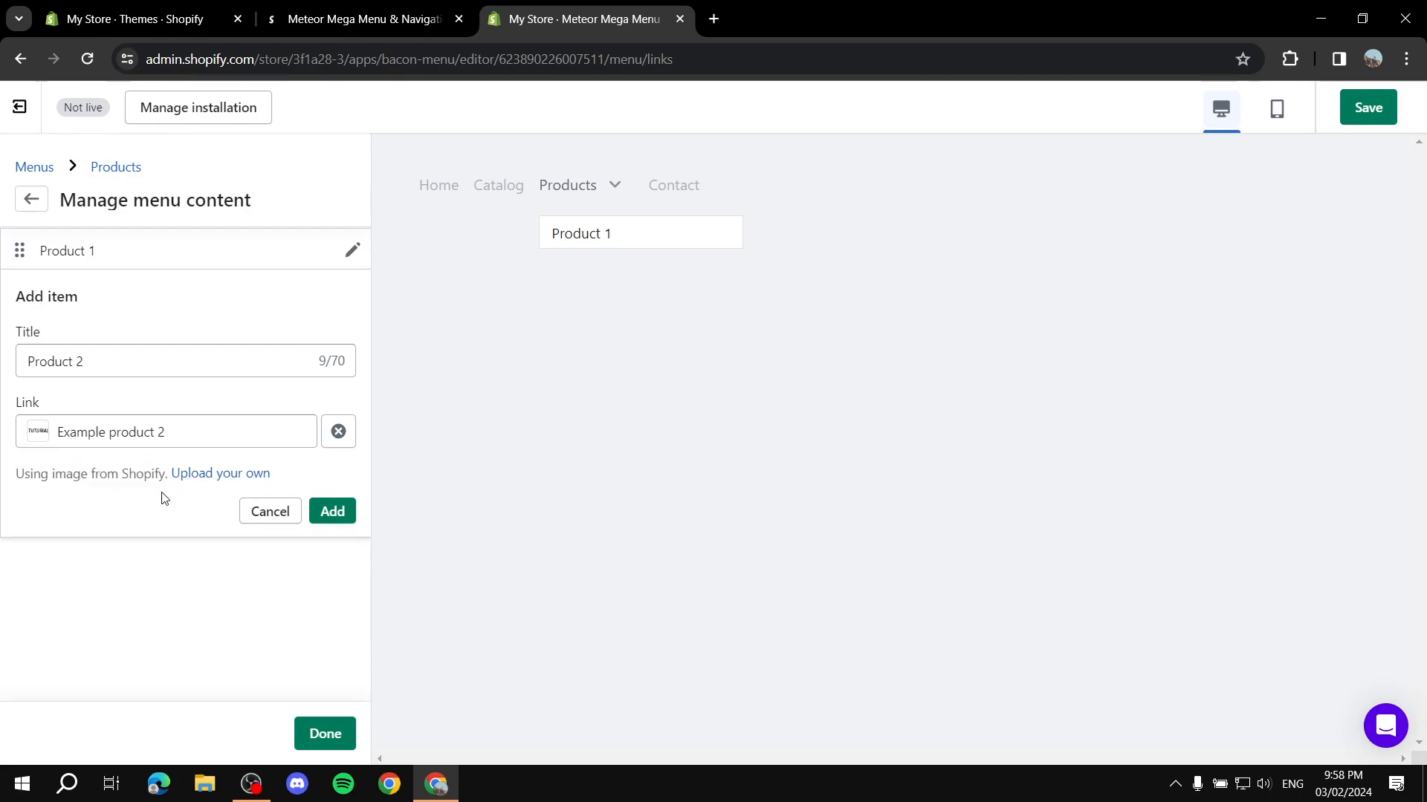
# Show the item's own-image upload option, relink it to Example product 2, and add it to the Products menu.
pyautogui.click(248, 475)
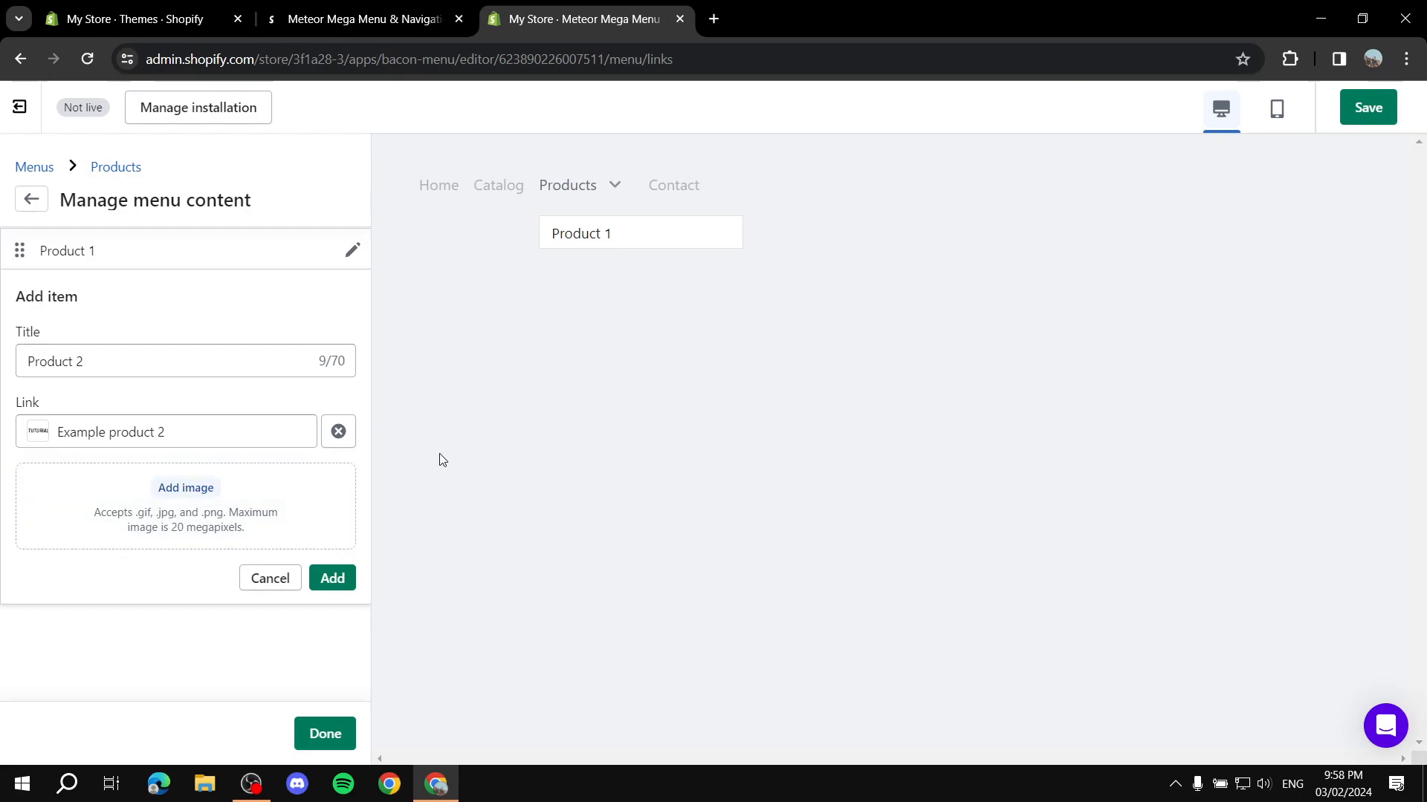
pyautogui.click(338, 431)
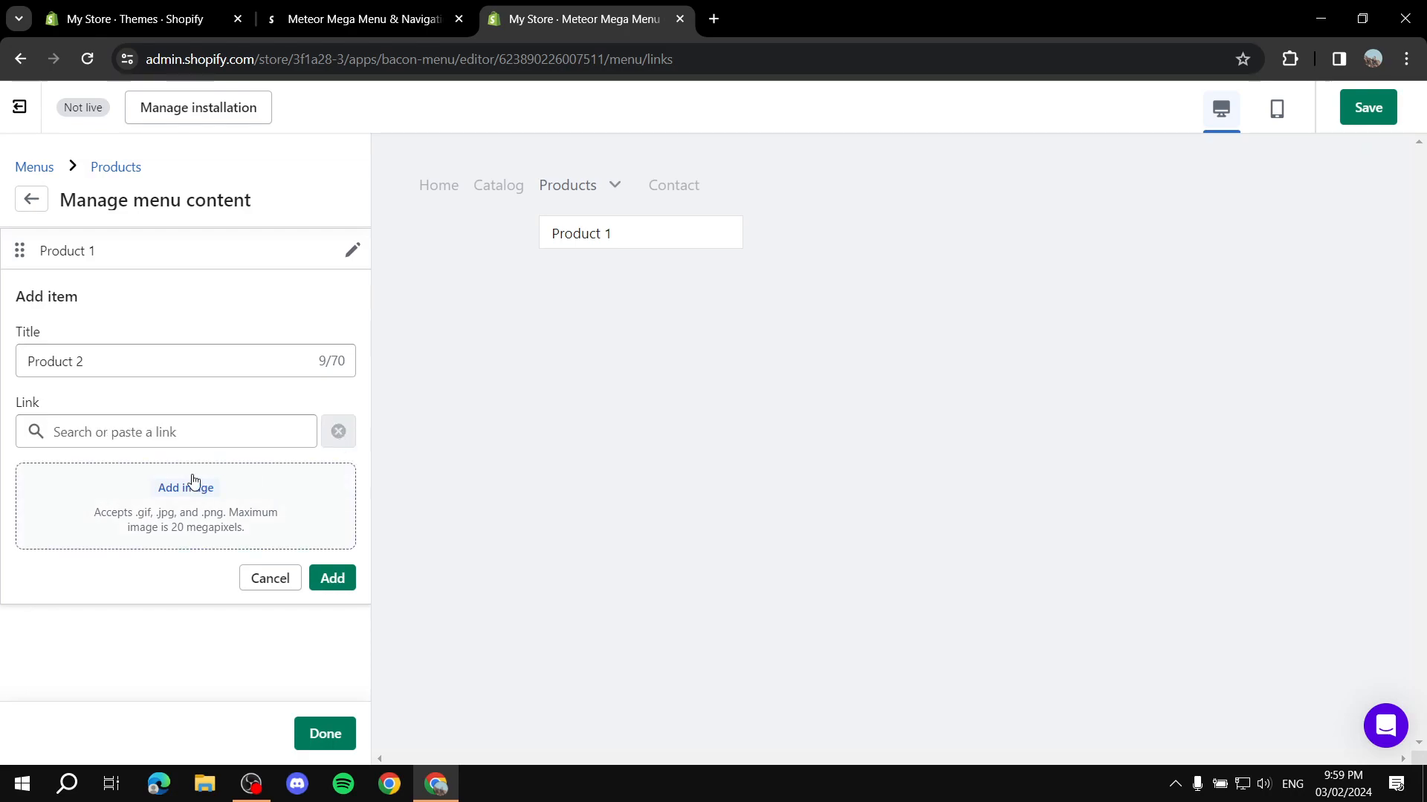
pyautogui.click(117, 432)
pyautogui.click(129, 584)
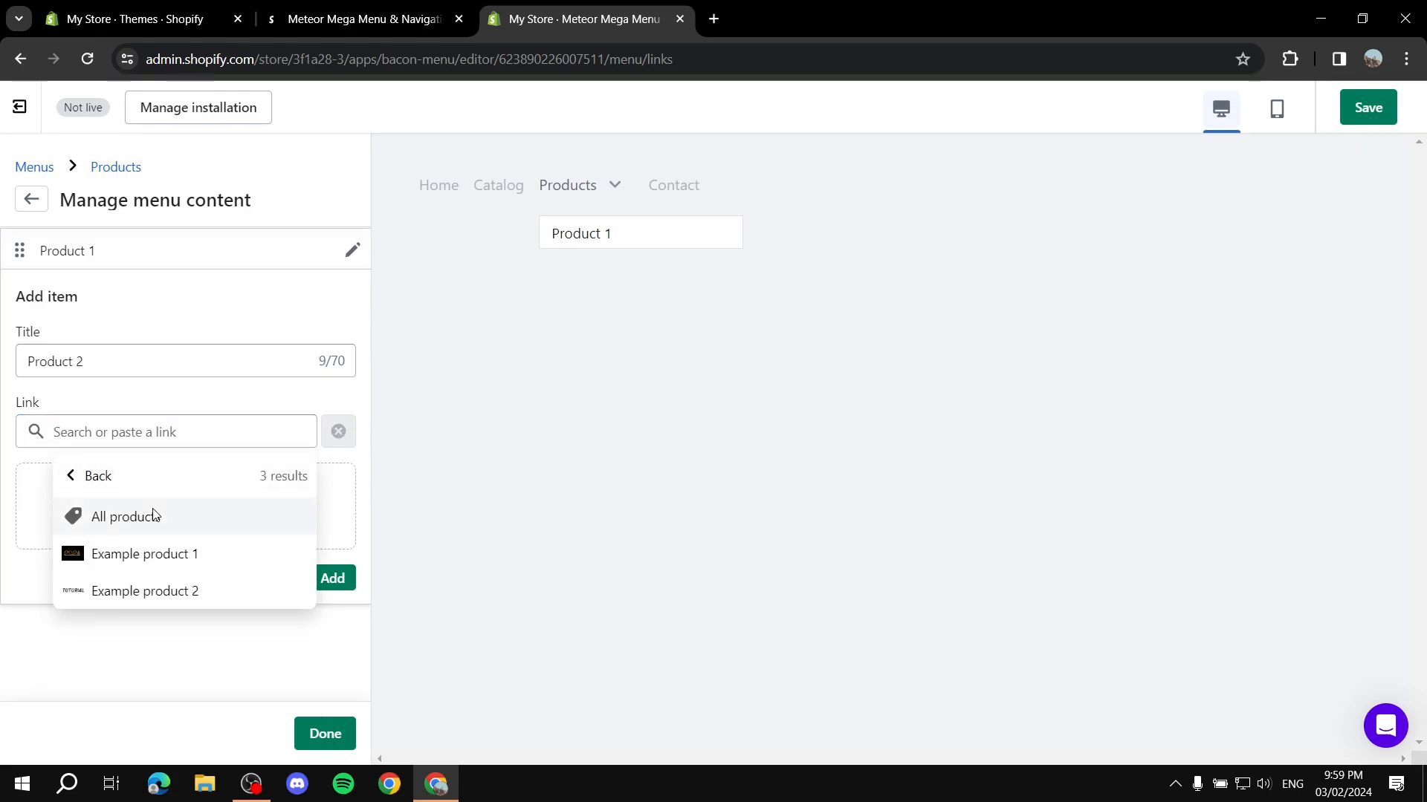
pyautogui.click(165, 592)
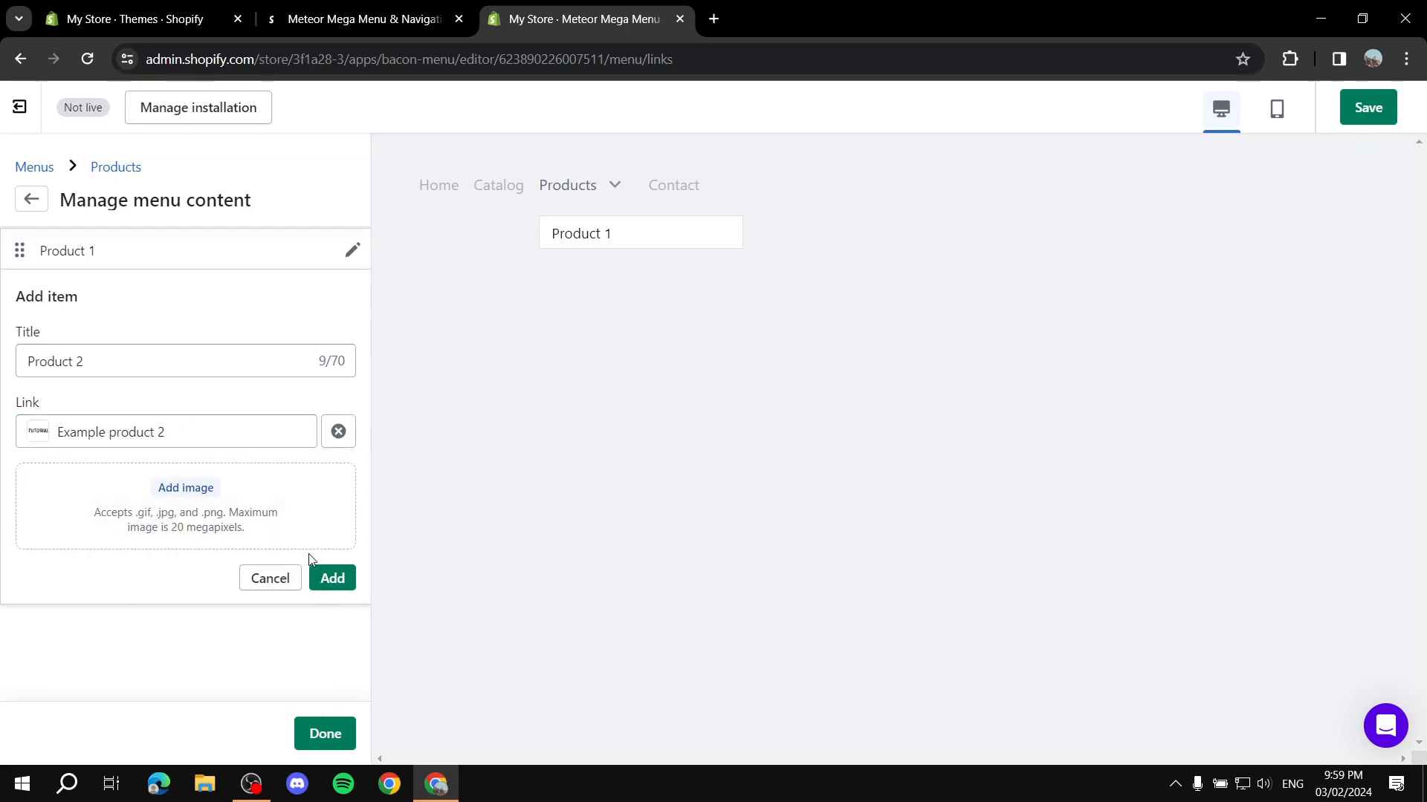
pyautogui.click(330, 577)
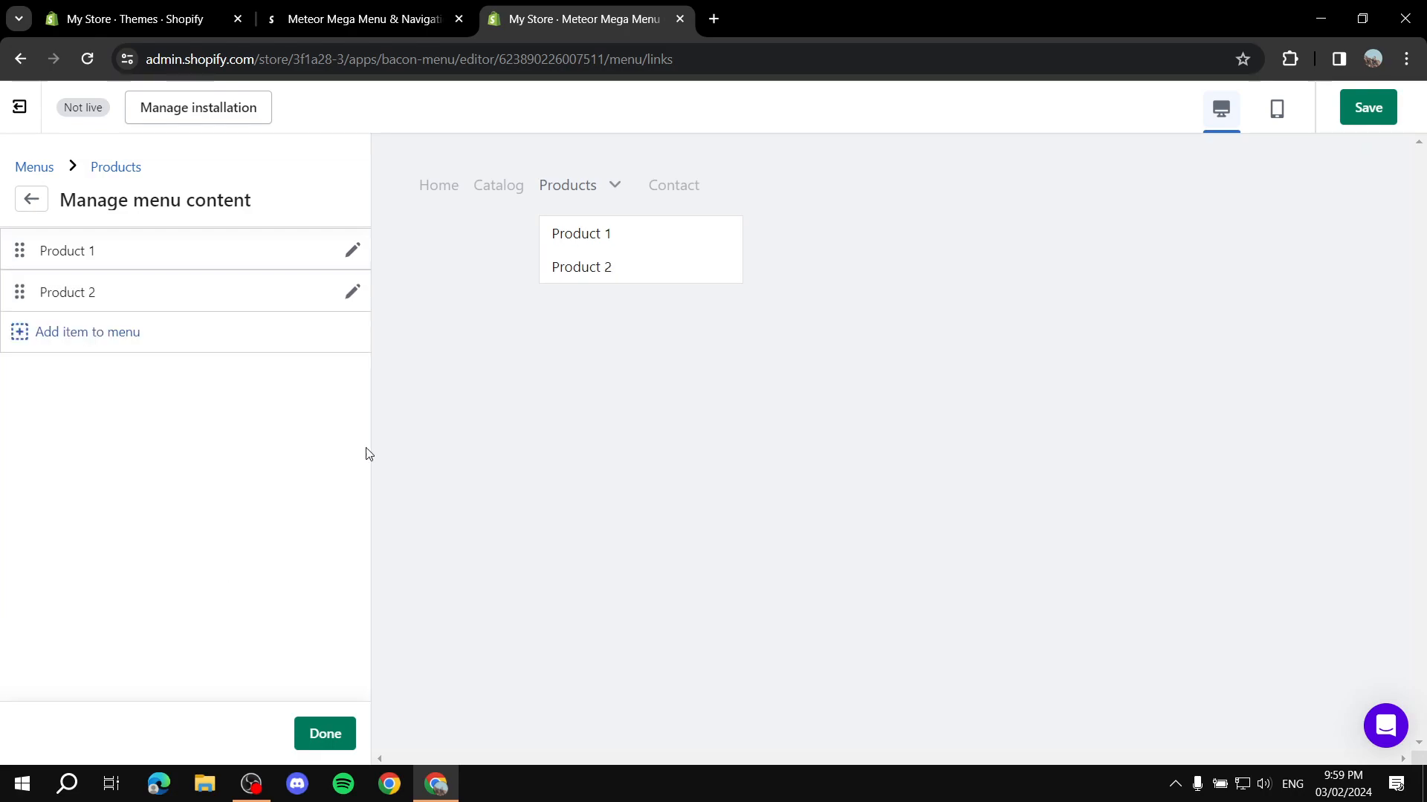
# Check which image source the Product 2 item uses and return to the Products menu settings.
pyautogui.click(349, 293)
pyautogui.moveTo(16, 481); pyautogui.dragTo(157, 490)
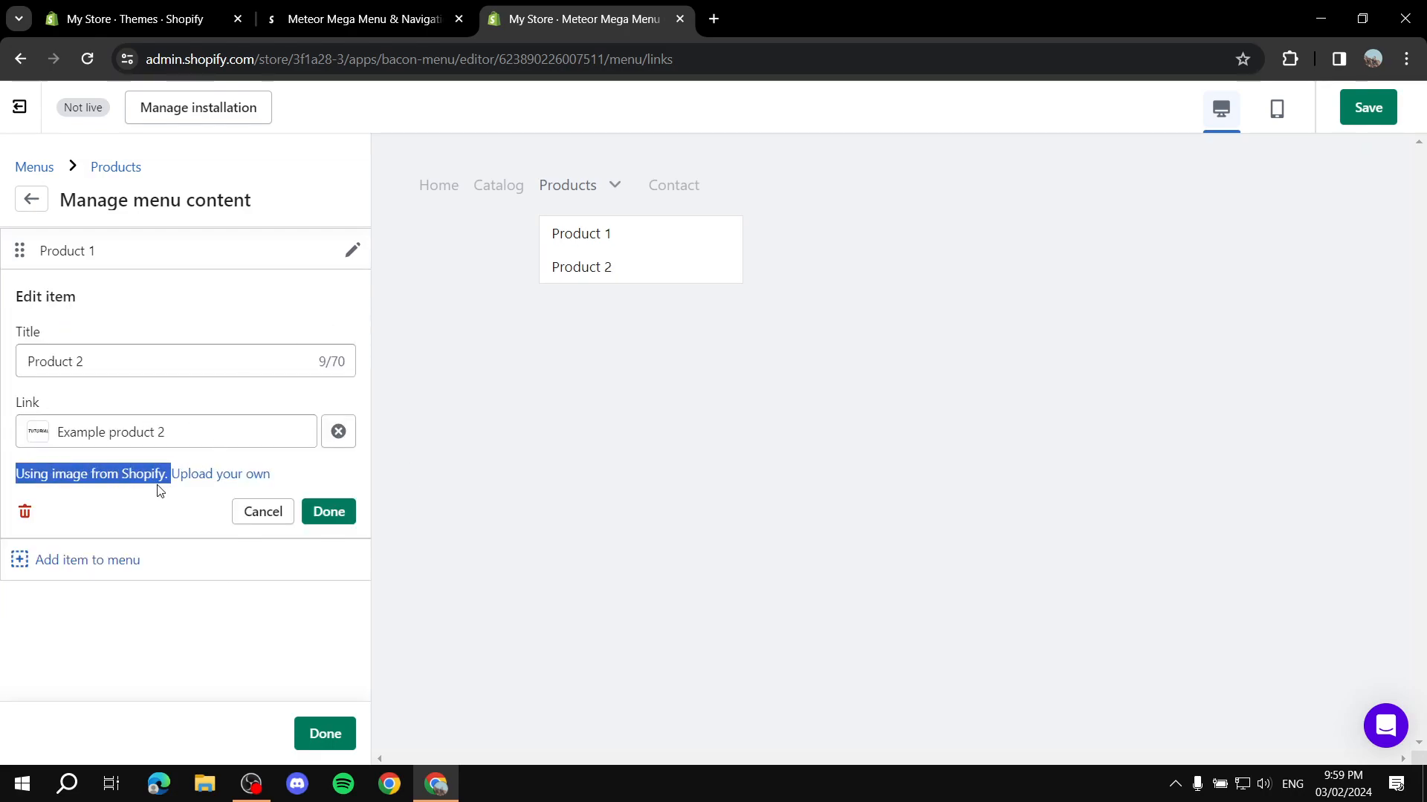
pyautogui.click(326, 514)
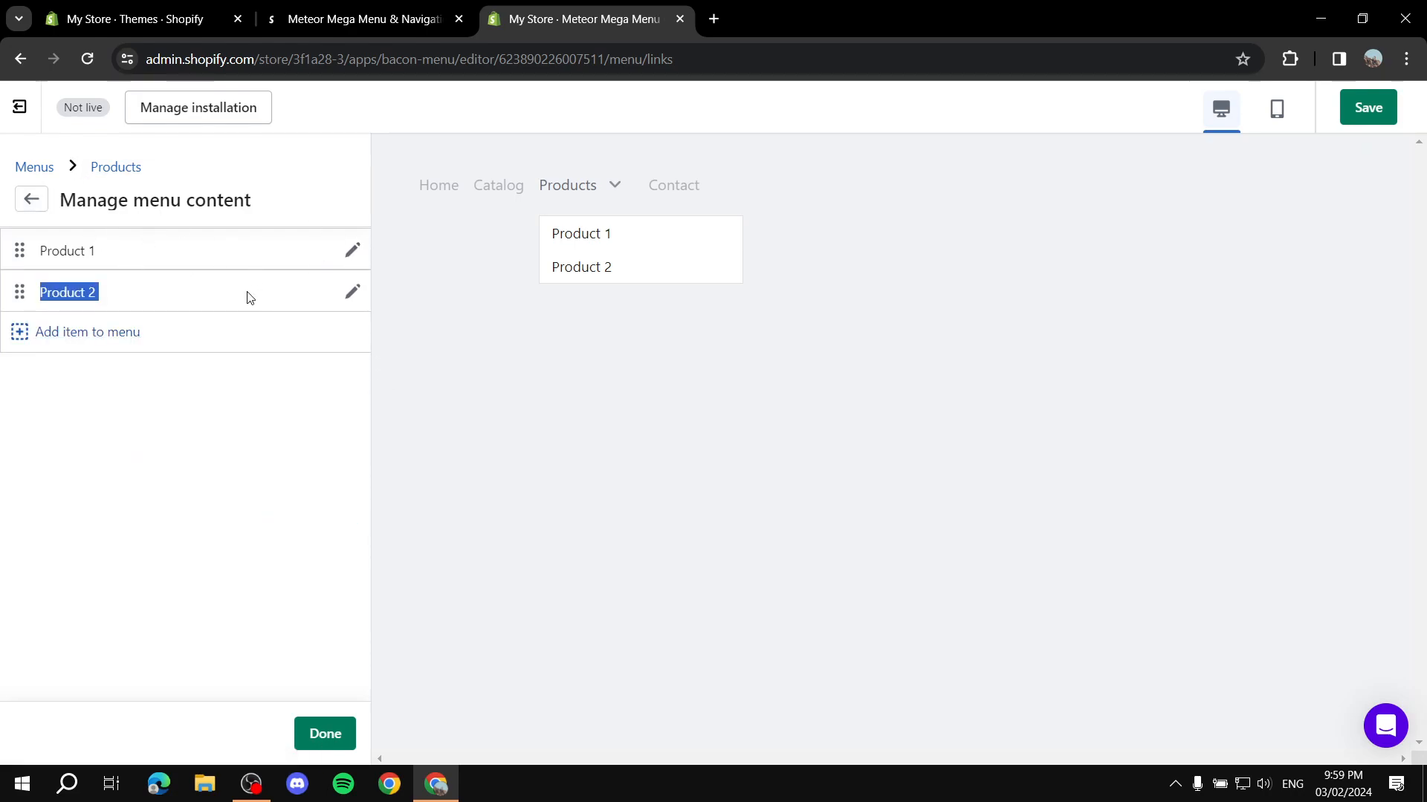
pyautogui.click(33, 198)
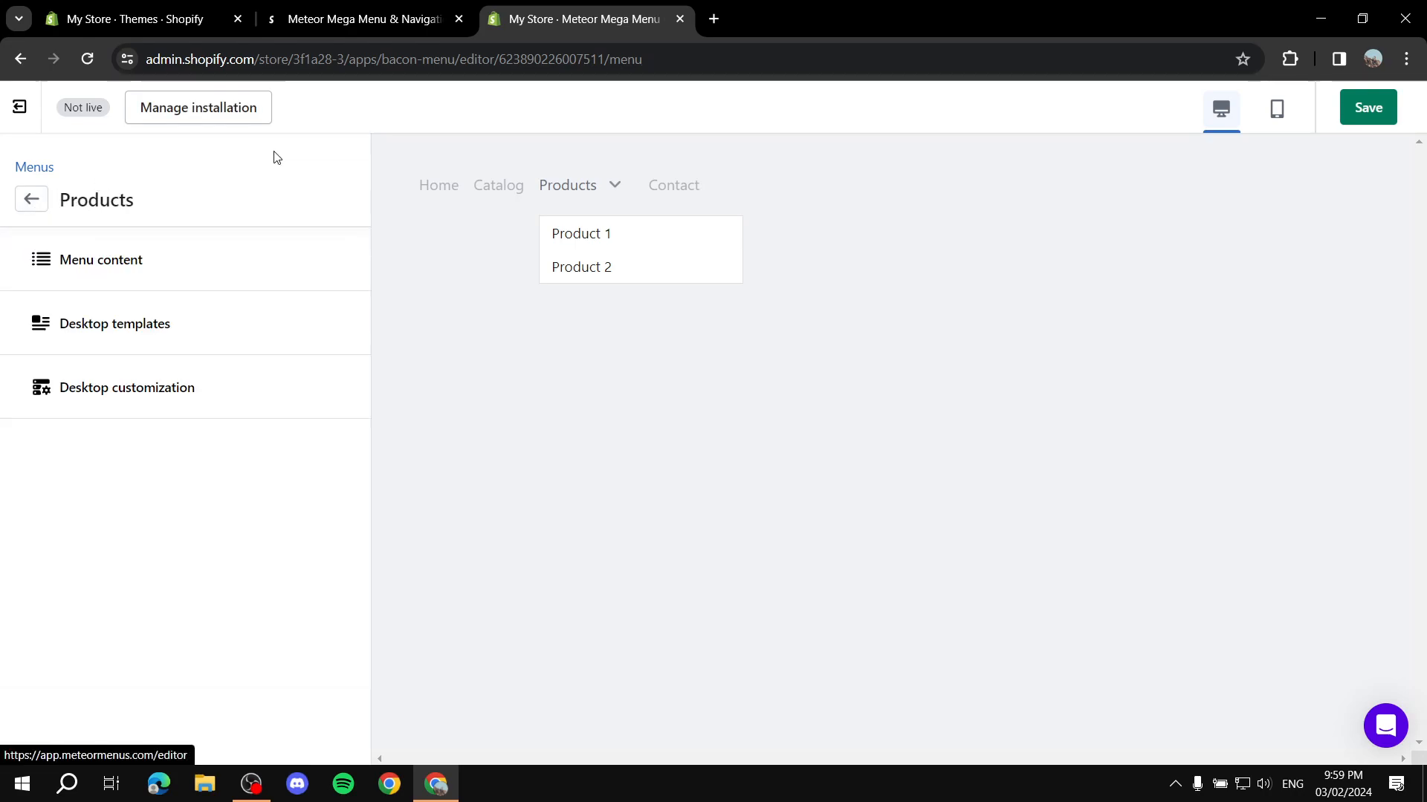
# Preview the free Tidal desktop template on the Products menu and switch back to the Solar template.
pyautogui.click(110, 327)
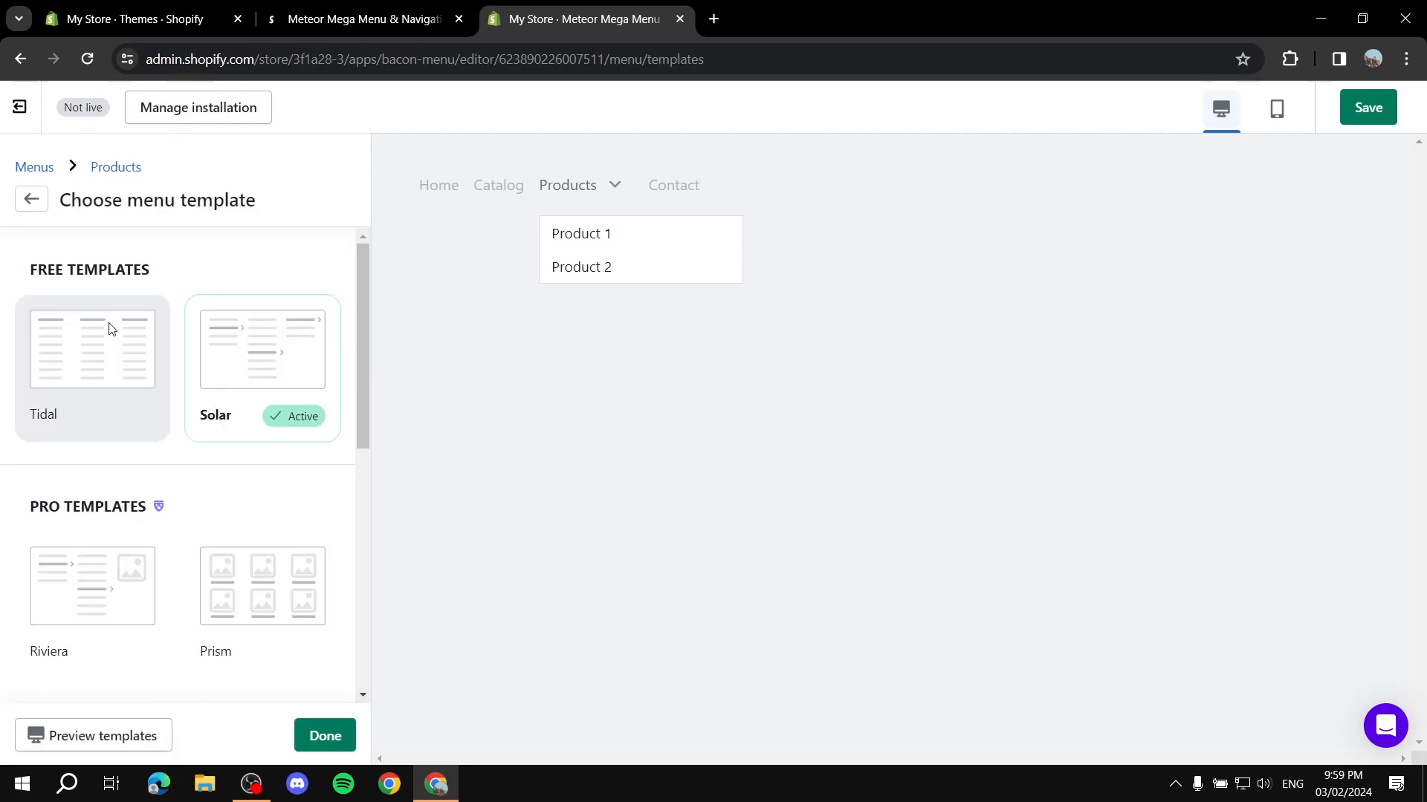
pyautogui.click(33, 201)
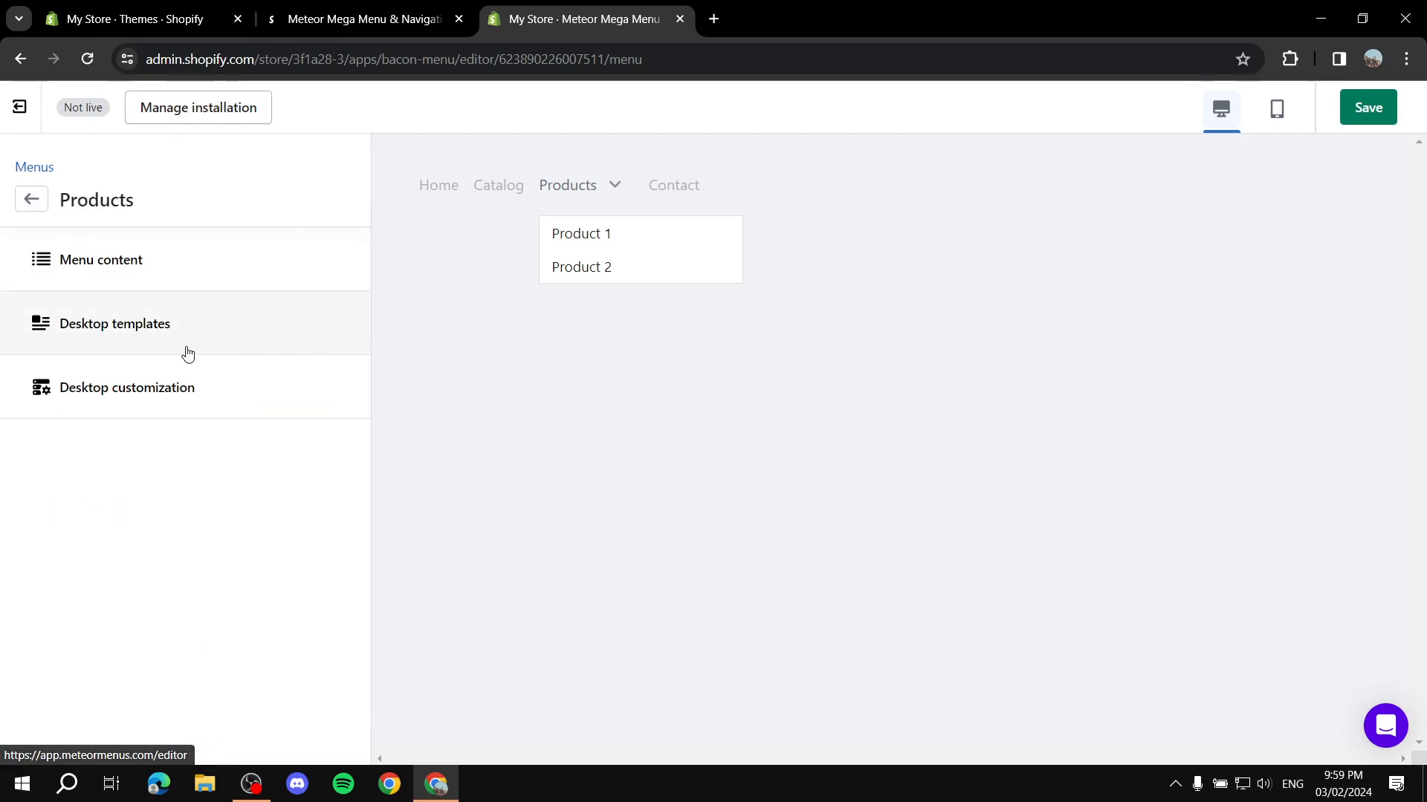
pyautogui.click(88, 330)
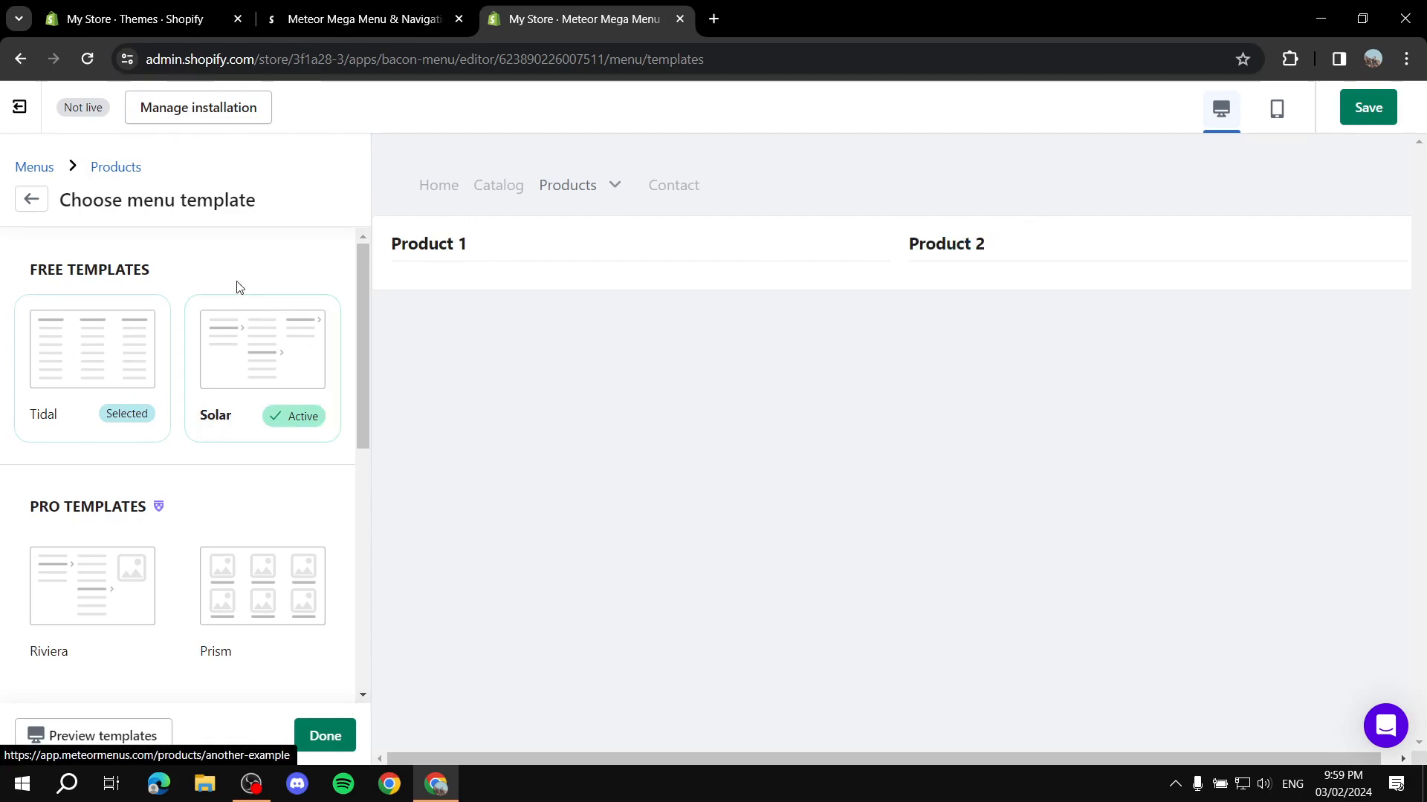
pyautogui.click(236, 353)
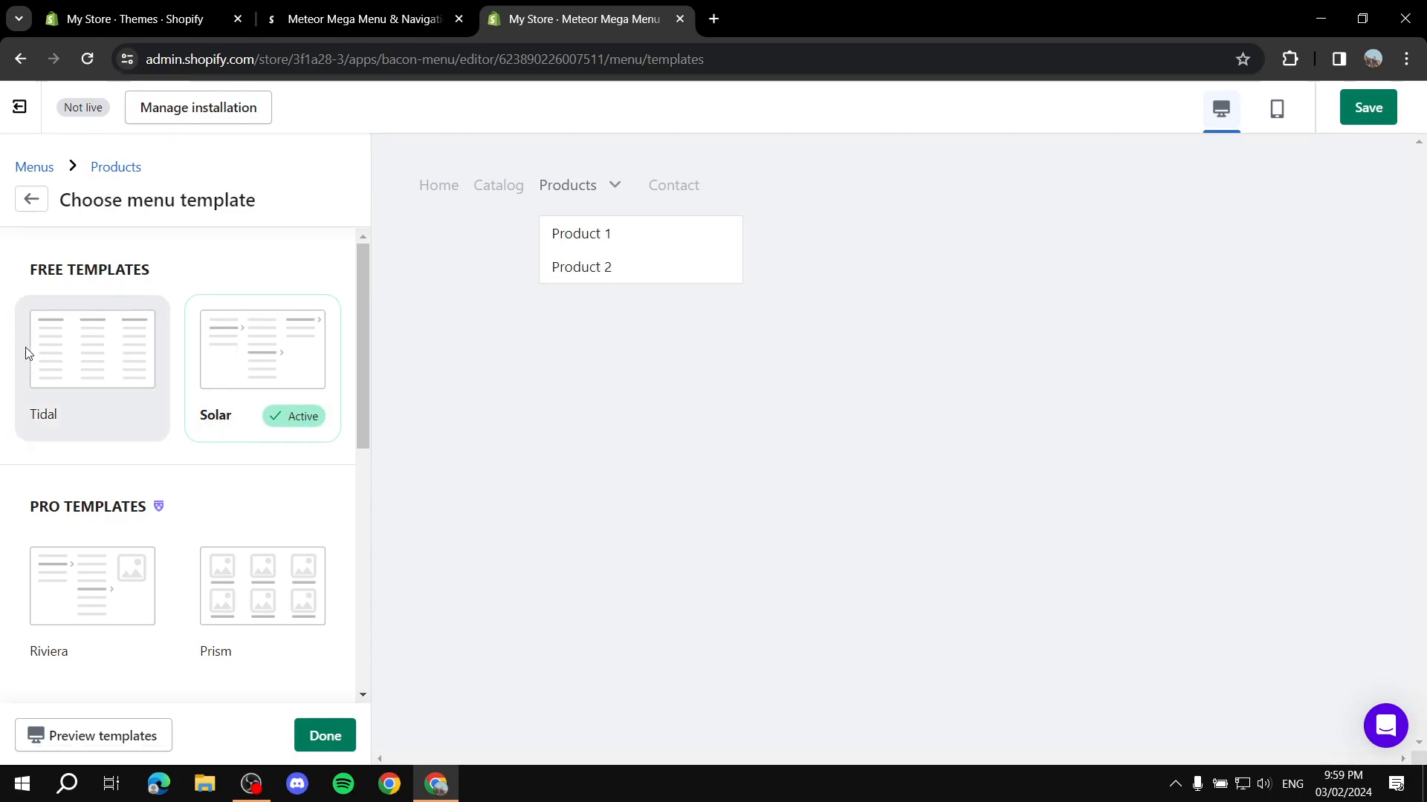
# Preview the free Tidal and the Pro Riviera desktop templates on the Products menu.
pyautogui.click(101, 327)
pyautogui.scroll(-1, 185, 312)
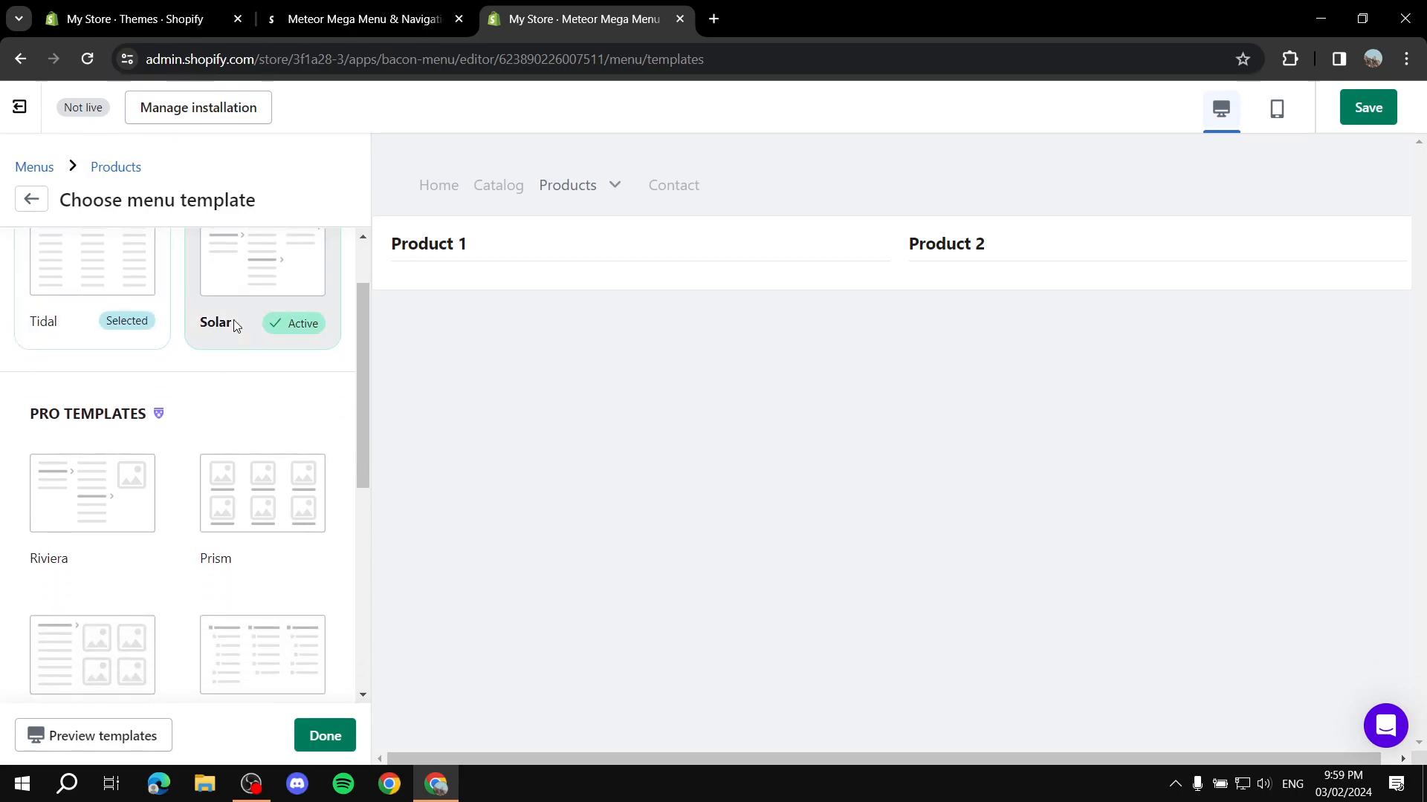
pyautogui.scroll(-2, 112, 320)
pyautogui.click(66, 319)
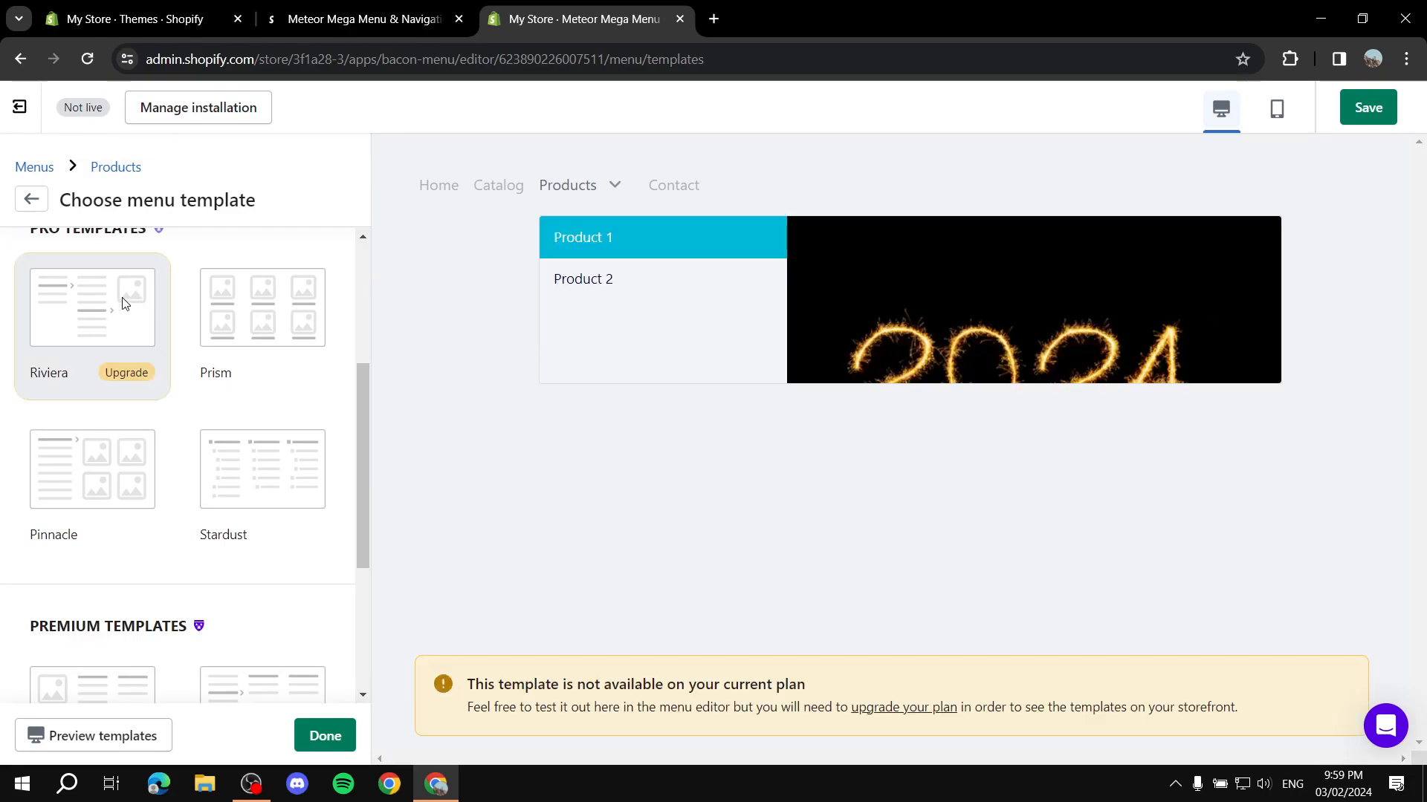
pyautogui.scroll(1, 128, 287)
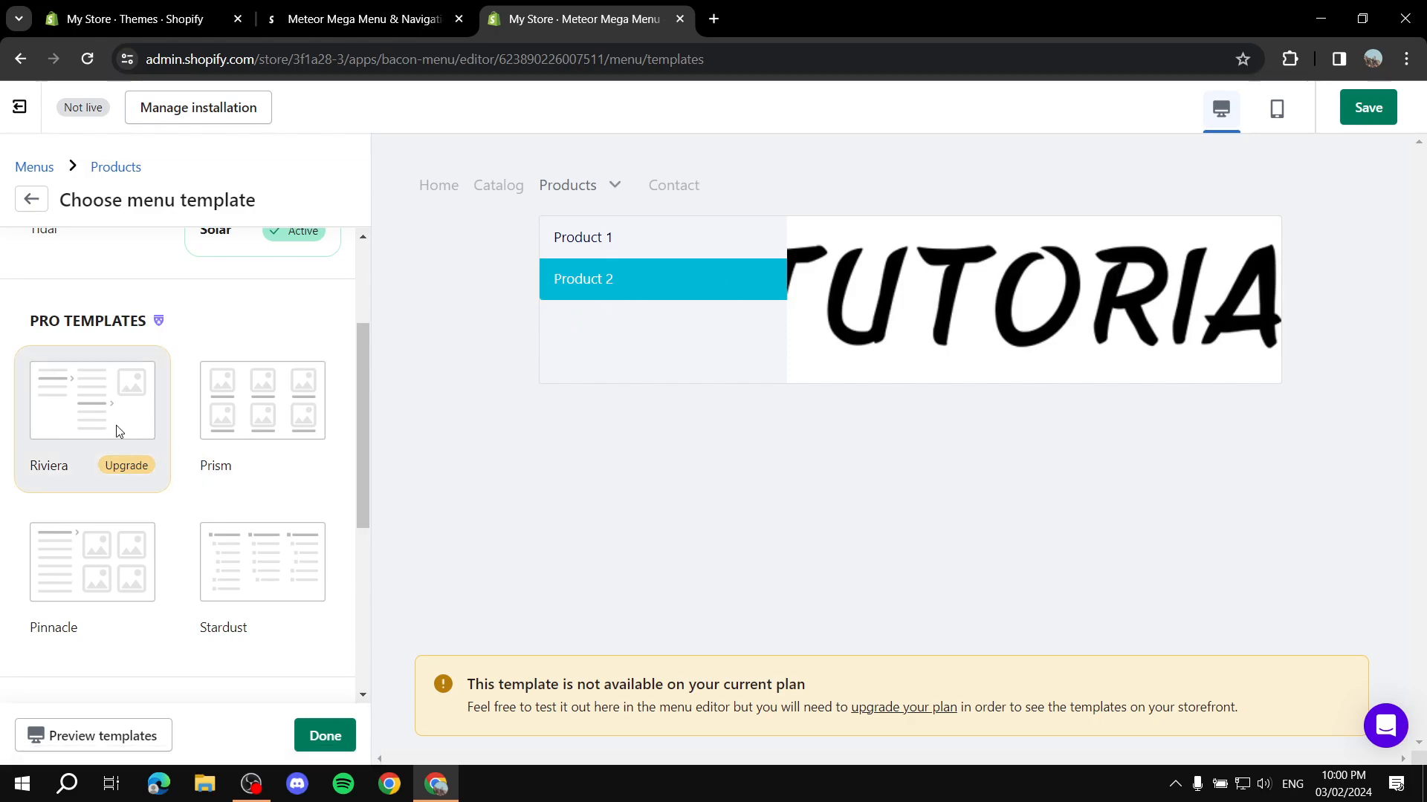
pyautogui.scroll(-5, 99, 402)
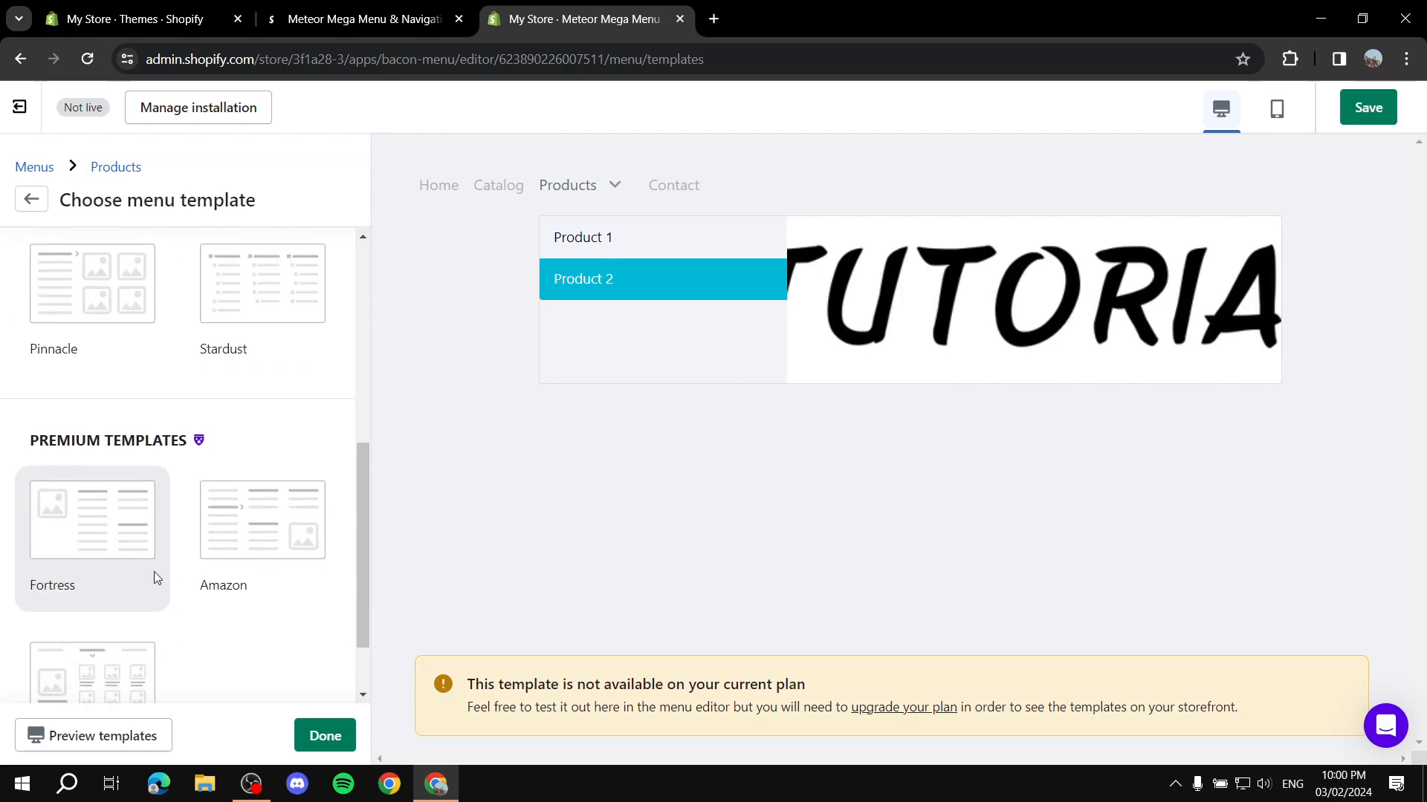
# Preview the Pro templates Prism, Pinnacle and Stardust on the Products menu.
pyautogui.scroll(5, 141, 462)
pyautogui.click(283, 408)
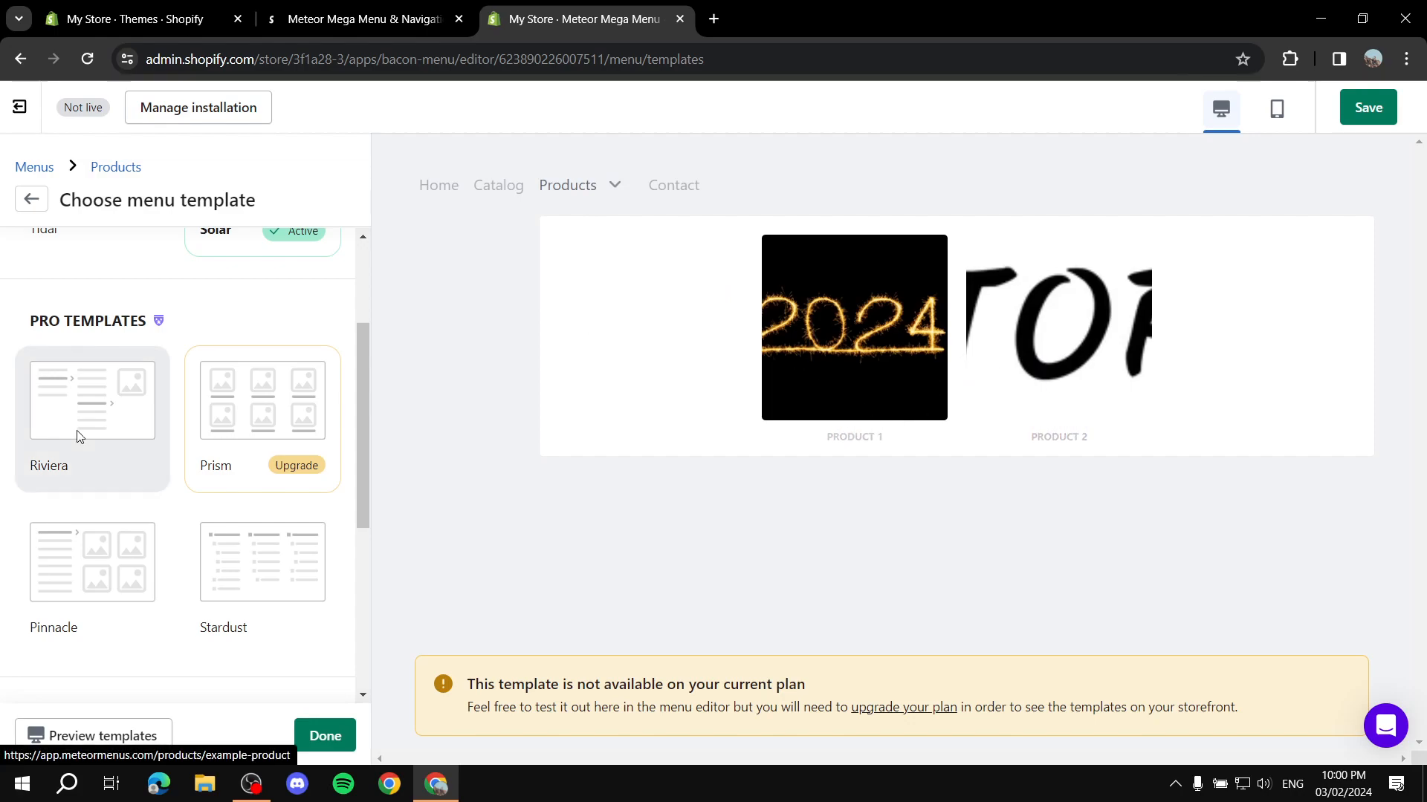
pyautogui.click(88, 562)
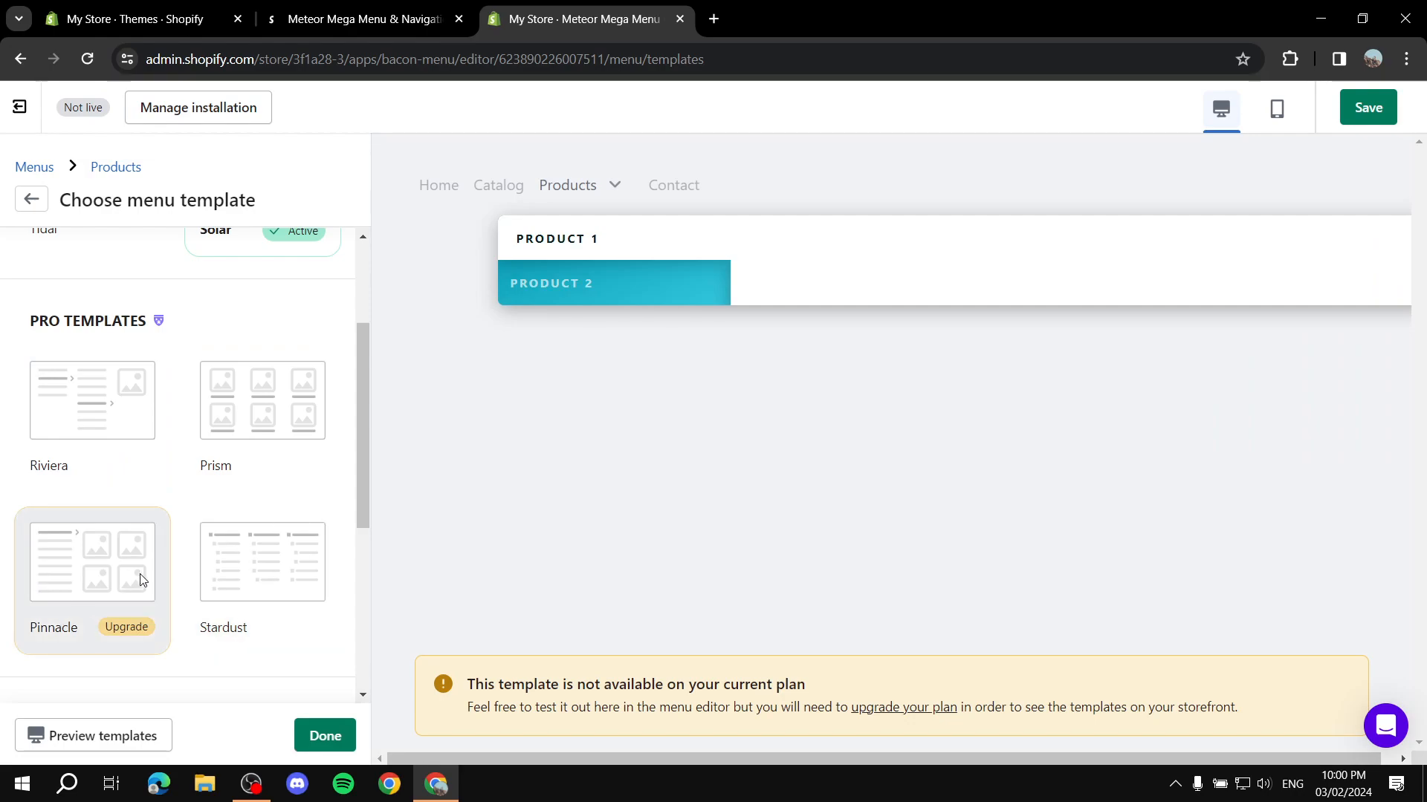
pyautogui.click(239, 614)
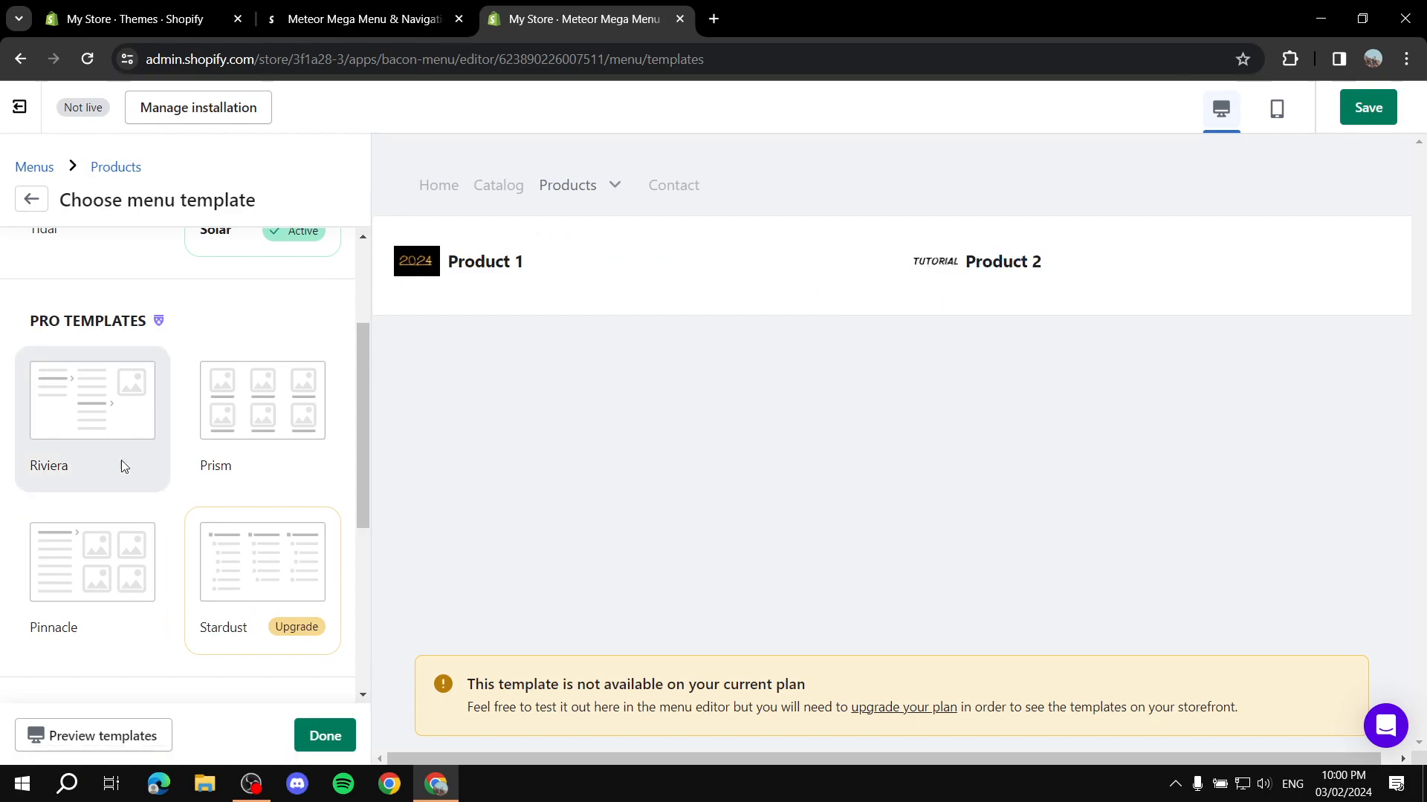
# Preview the Premium templates Amazon, Horizon and Fortress on the Products menu, ending on Amazon.
pyautogui.scroll(-5, 143, 452)
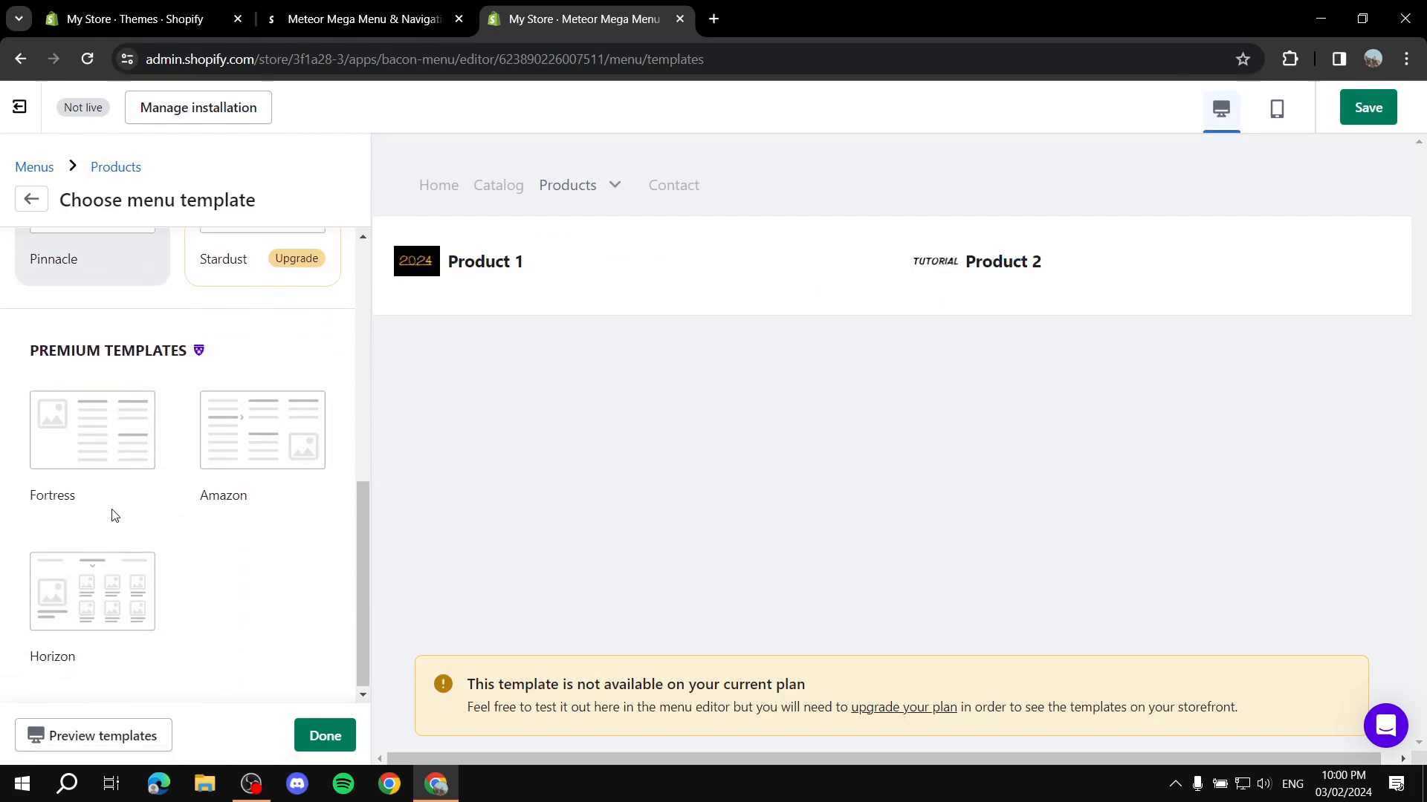
pyautogui.moveTo(51, 366); pyautogui.dragTo(280, 360)
pyautogui.click(275, 436)
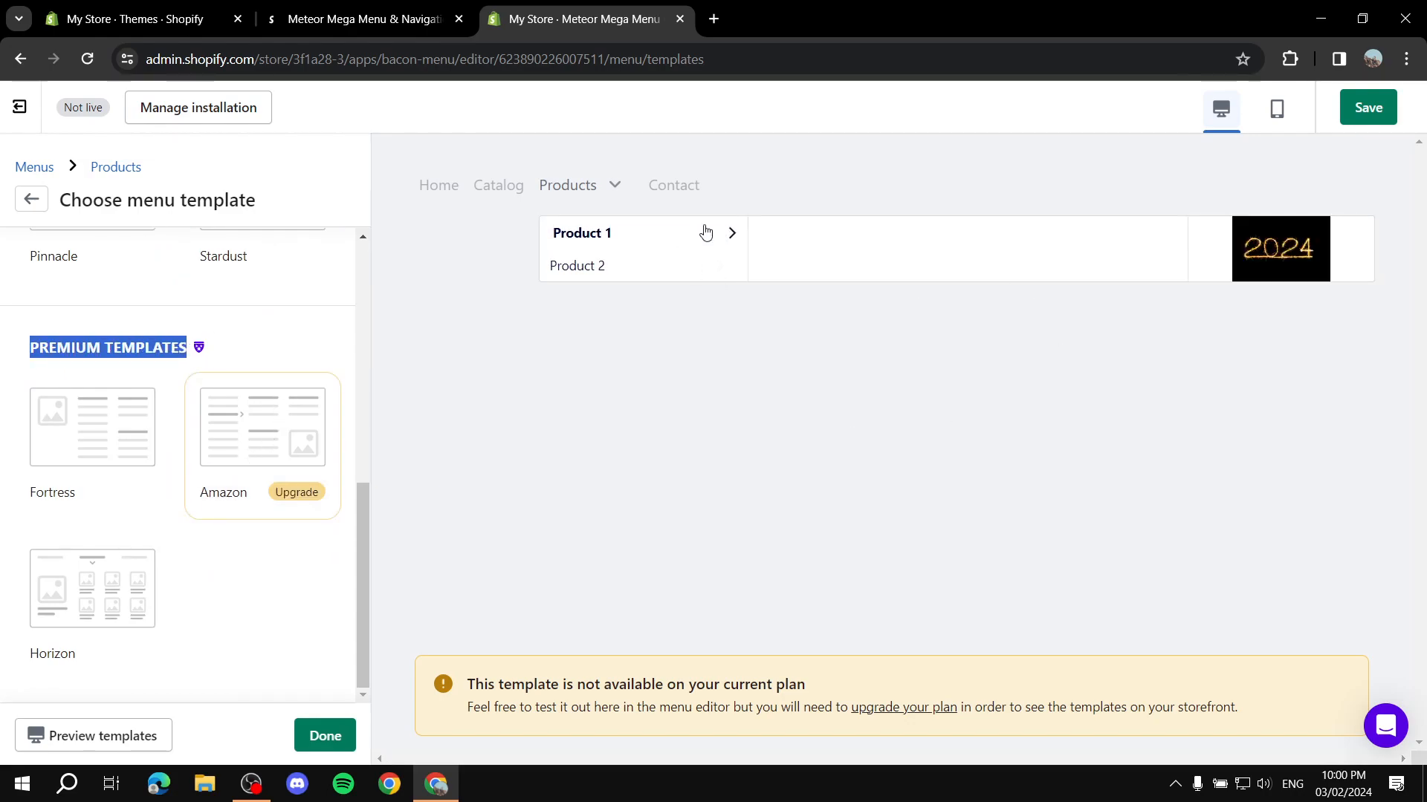
pyautogui.moveTo(622, 266)
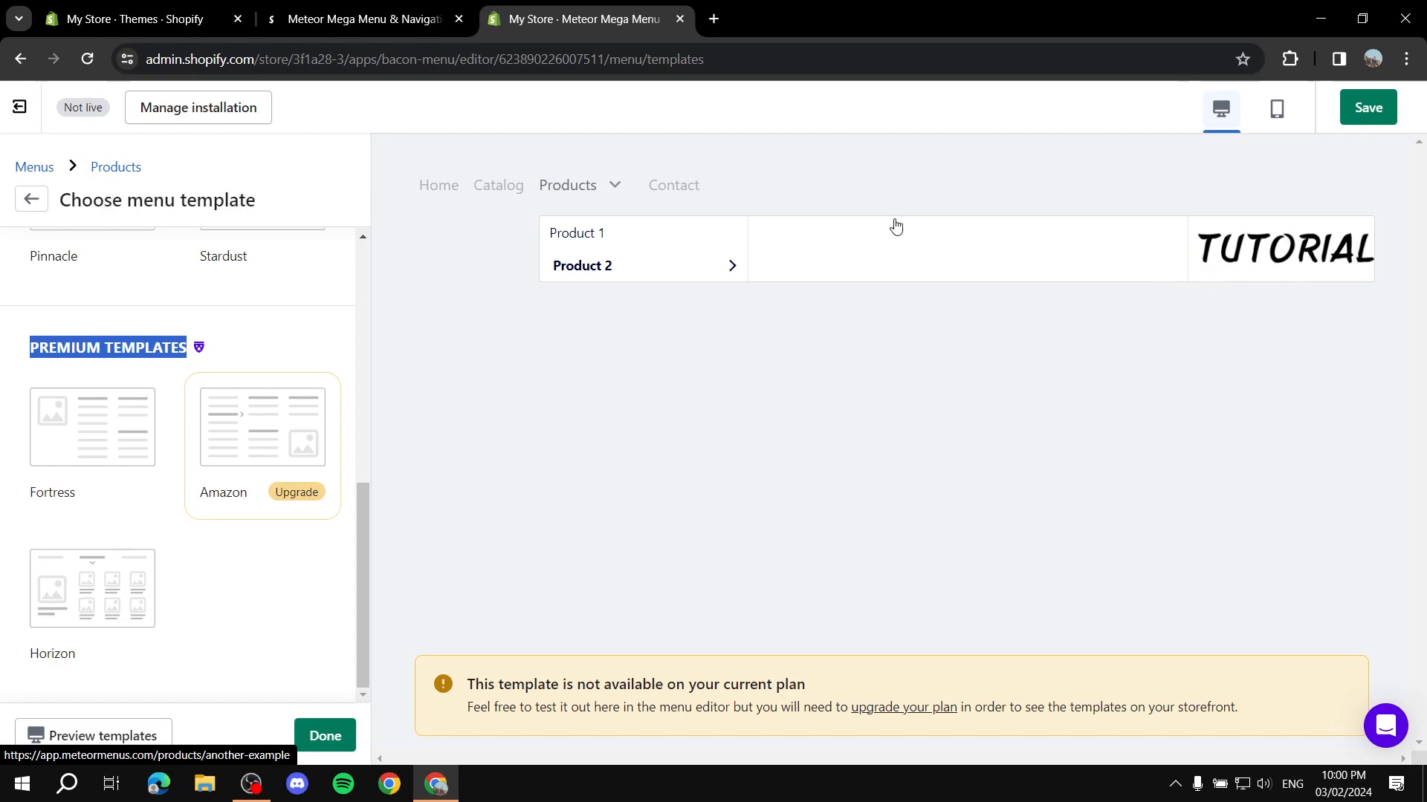
pyautogui.click(104, 570)
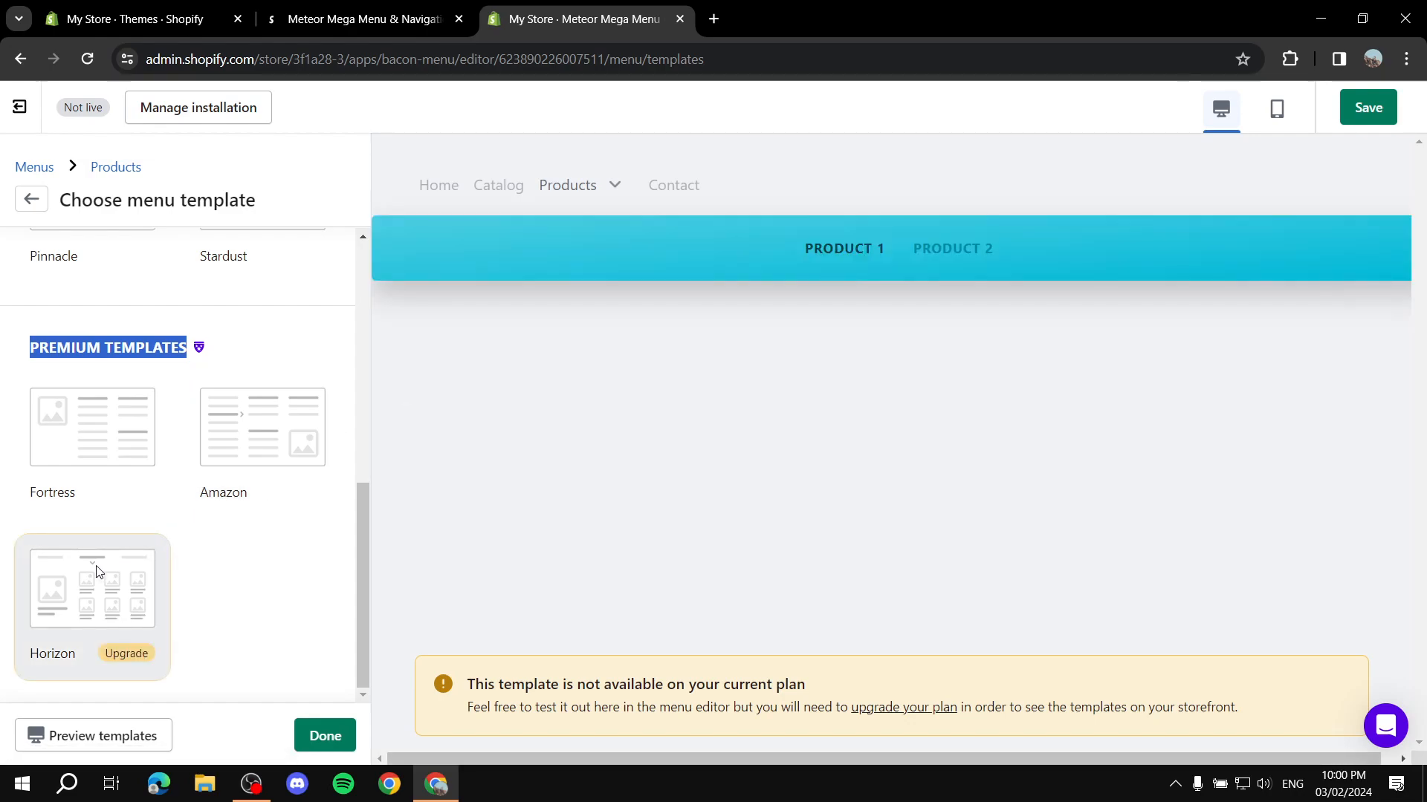
pyautogui.click(95, 468)
pyautogui.click(306, 430)
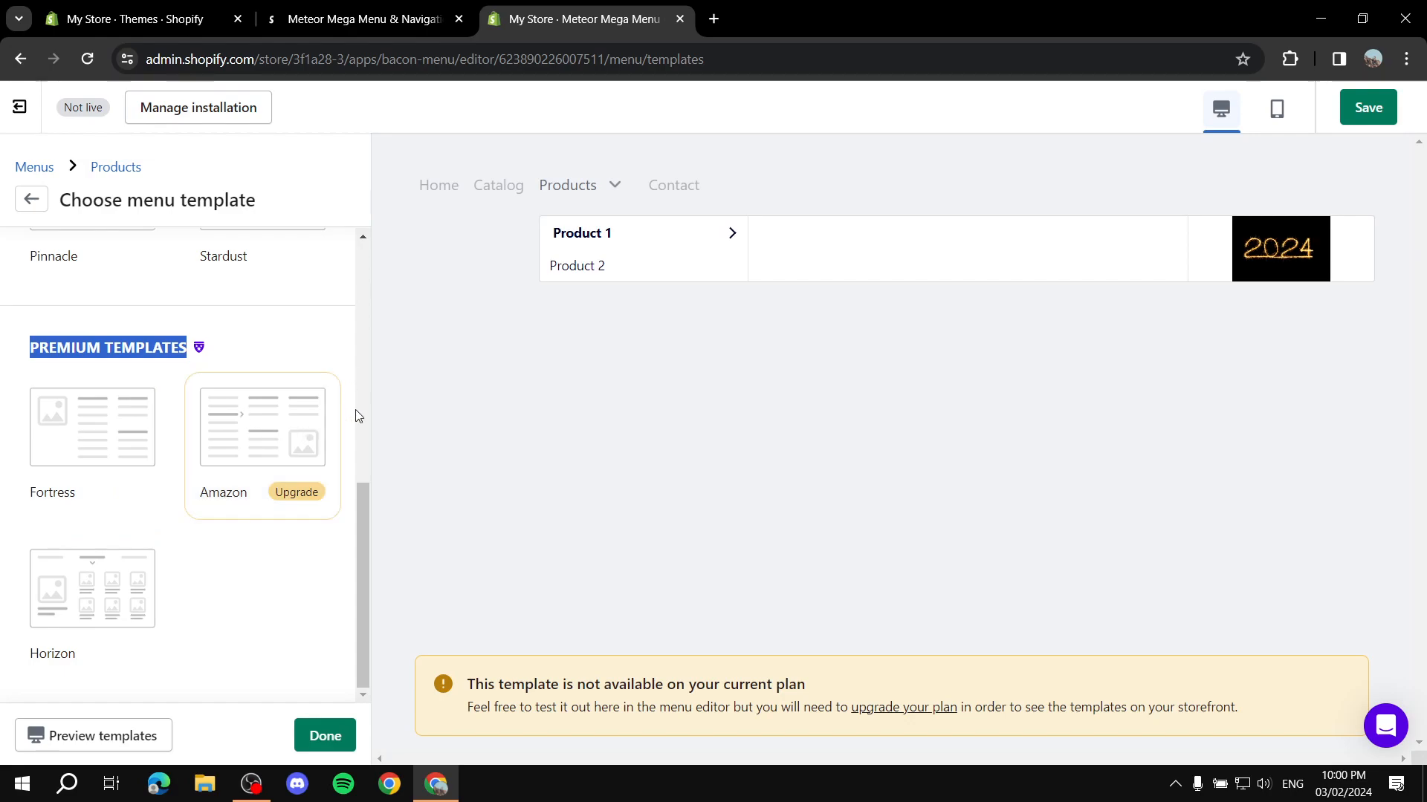
pyautogui.click(817, 376)
# Preview Tidal again, switch the Products menu back to the Solar template and finish the template selection.
pyautogui.scroll(8, 185, 446)
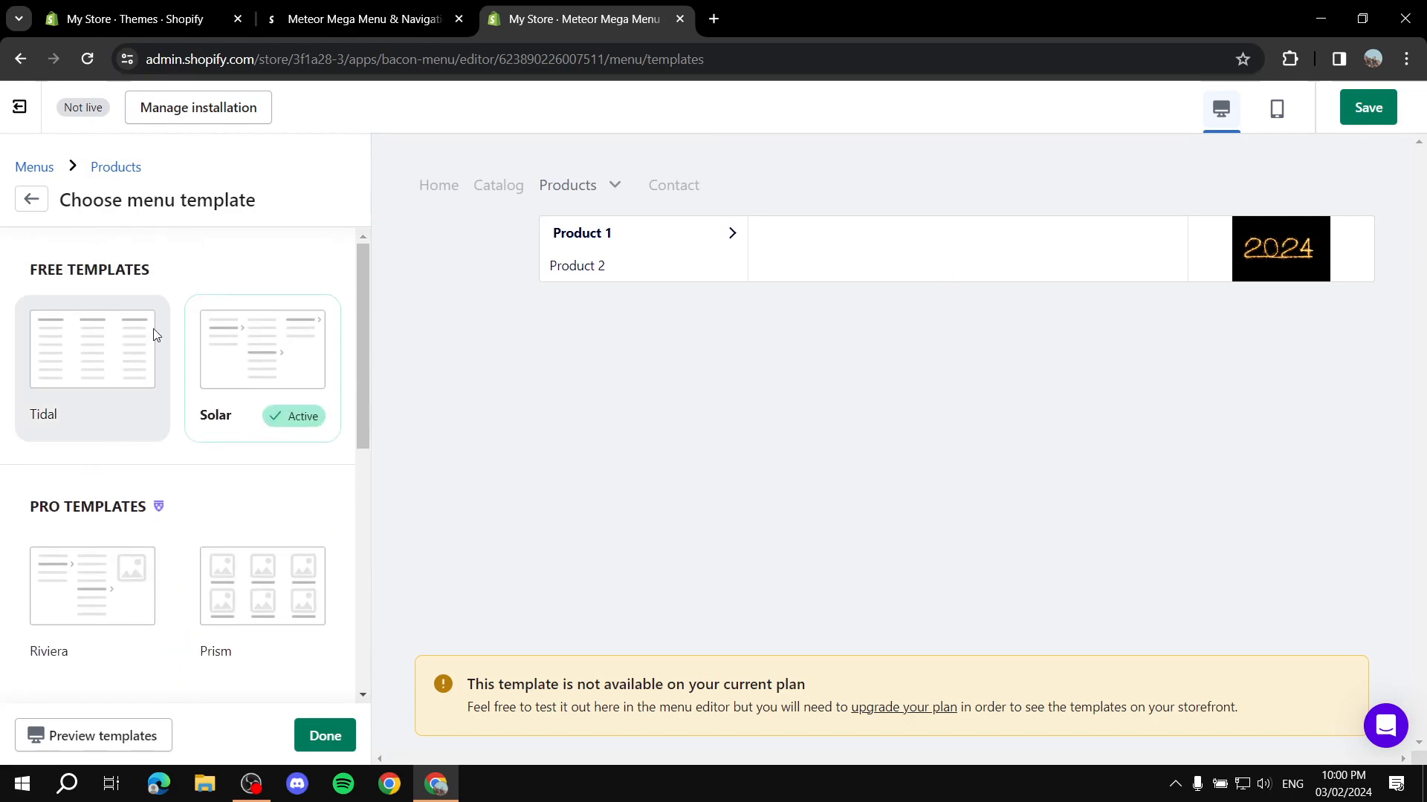
pyautogui.click(104, 372)
pyautogui.click(220, 375)
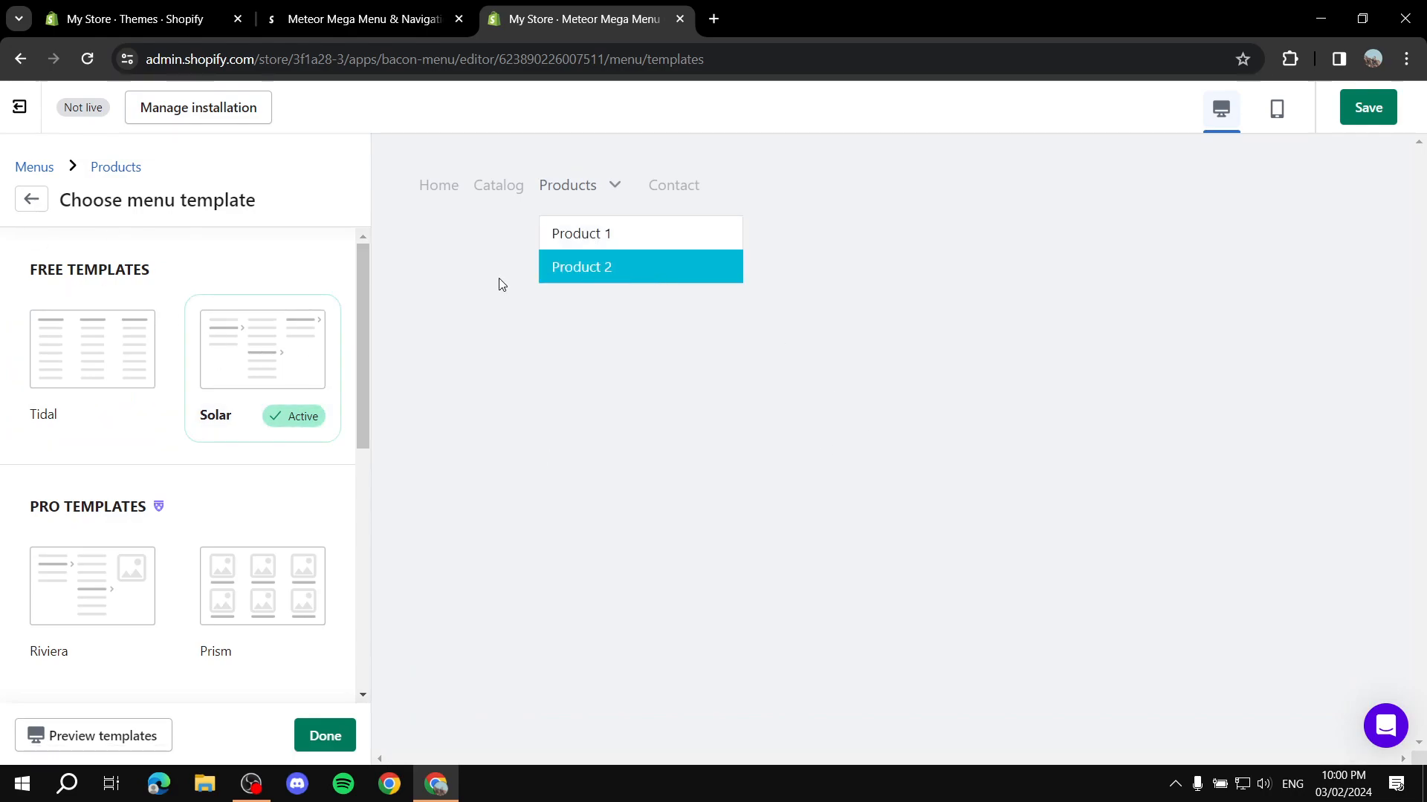
pyautogui.click(325, 735)
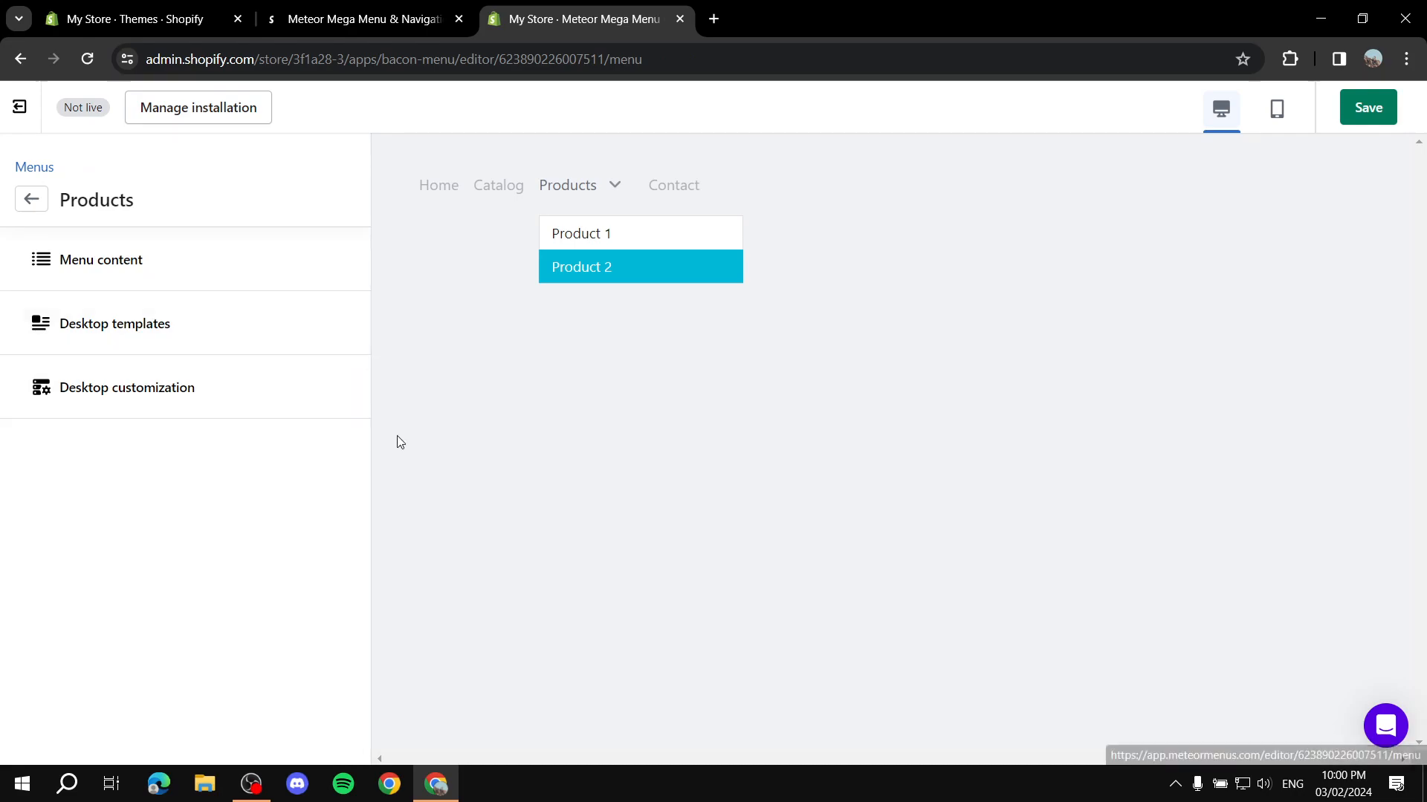
# Set the Products menu's width to Narrow in its desktop customization and return to the Products settings.
pyautogui.click(84, 398)
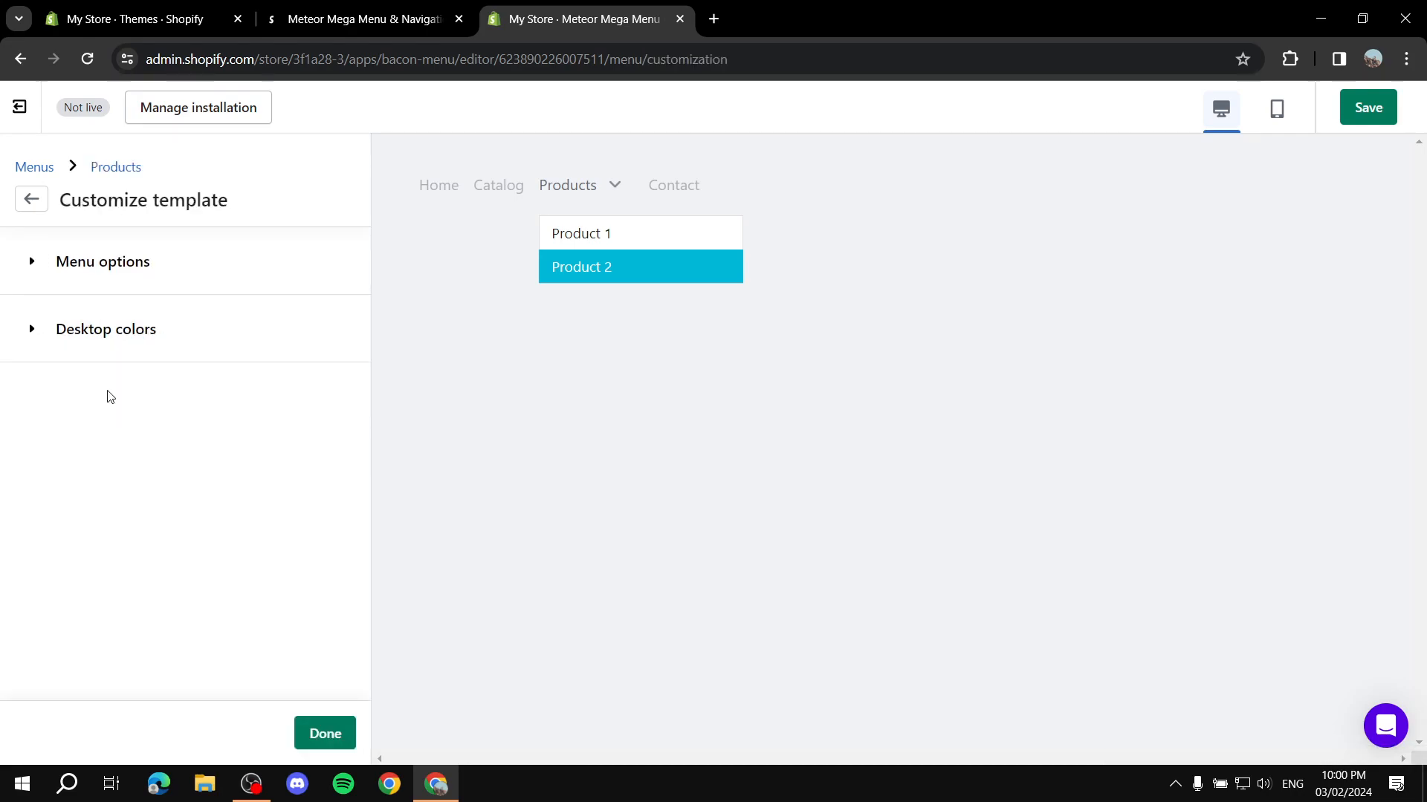
pyautogui.click(43, 253)
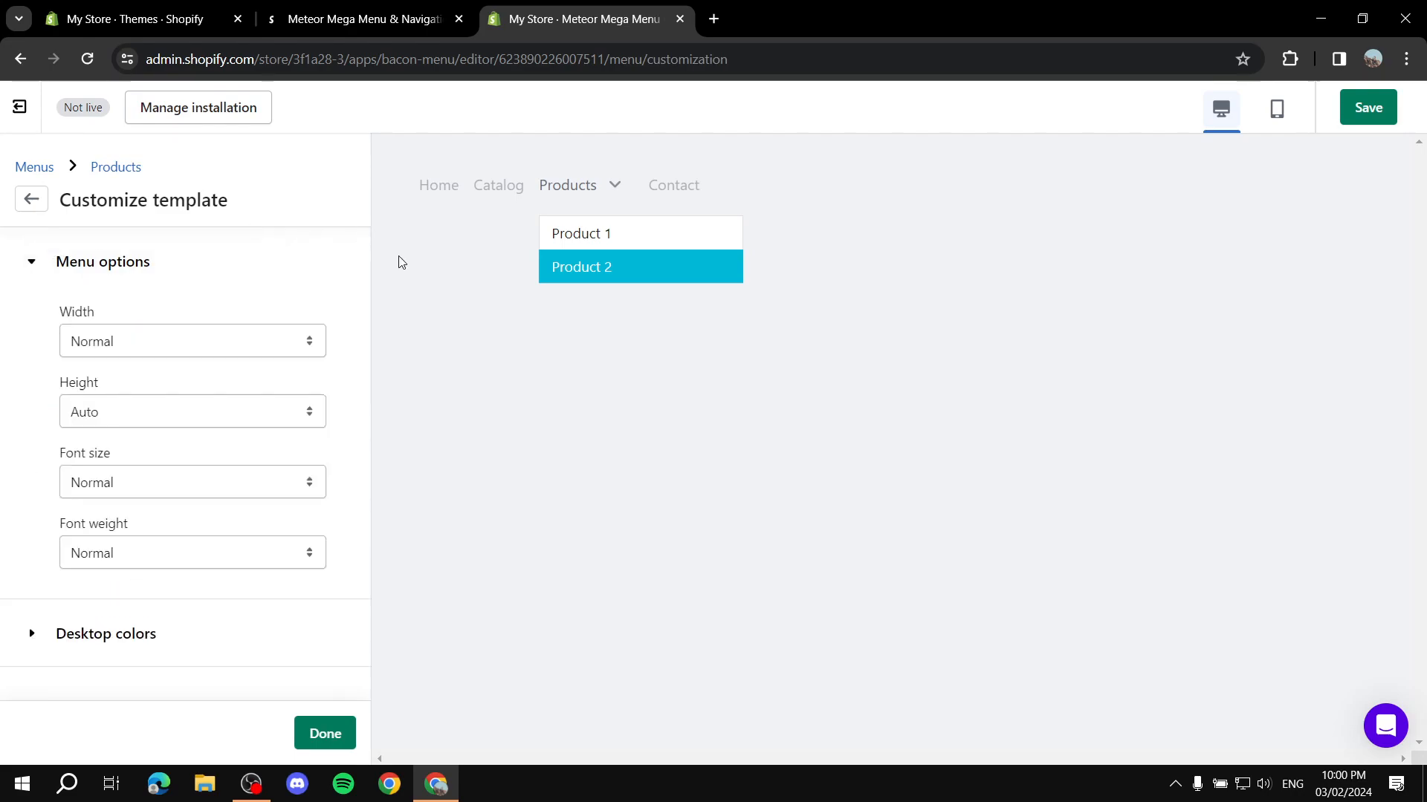
pyautogui.click(256, 342)
pyautogui.click(183, 365)
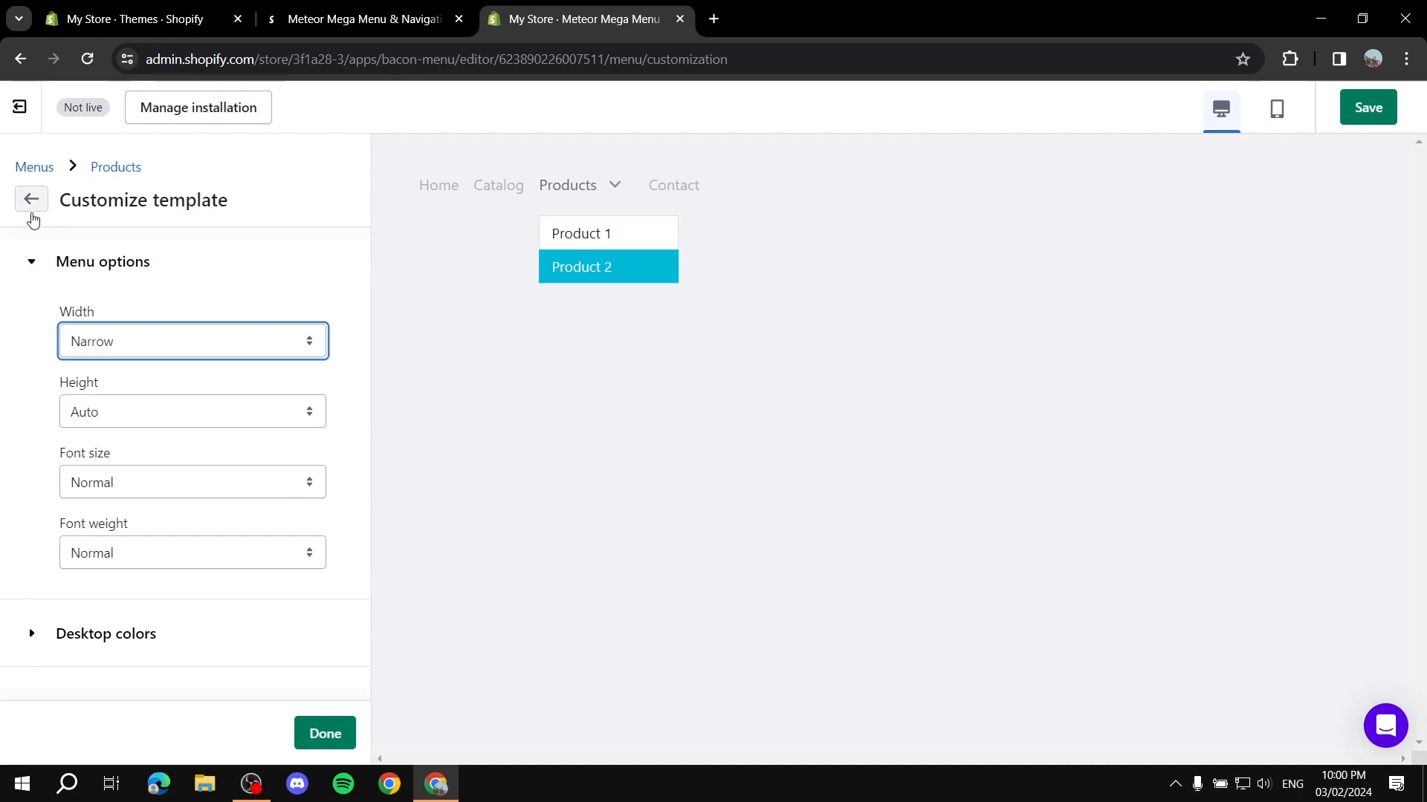
pyautogui.click(27, 262)
pyautogui.click(24, 197)
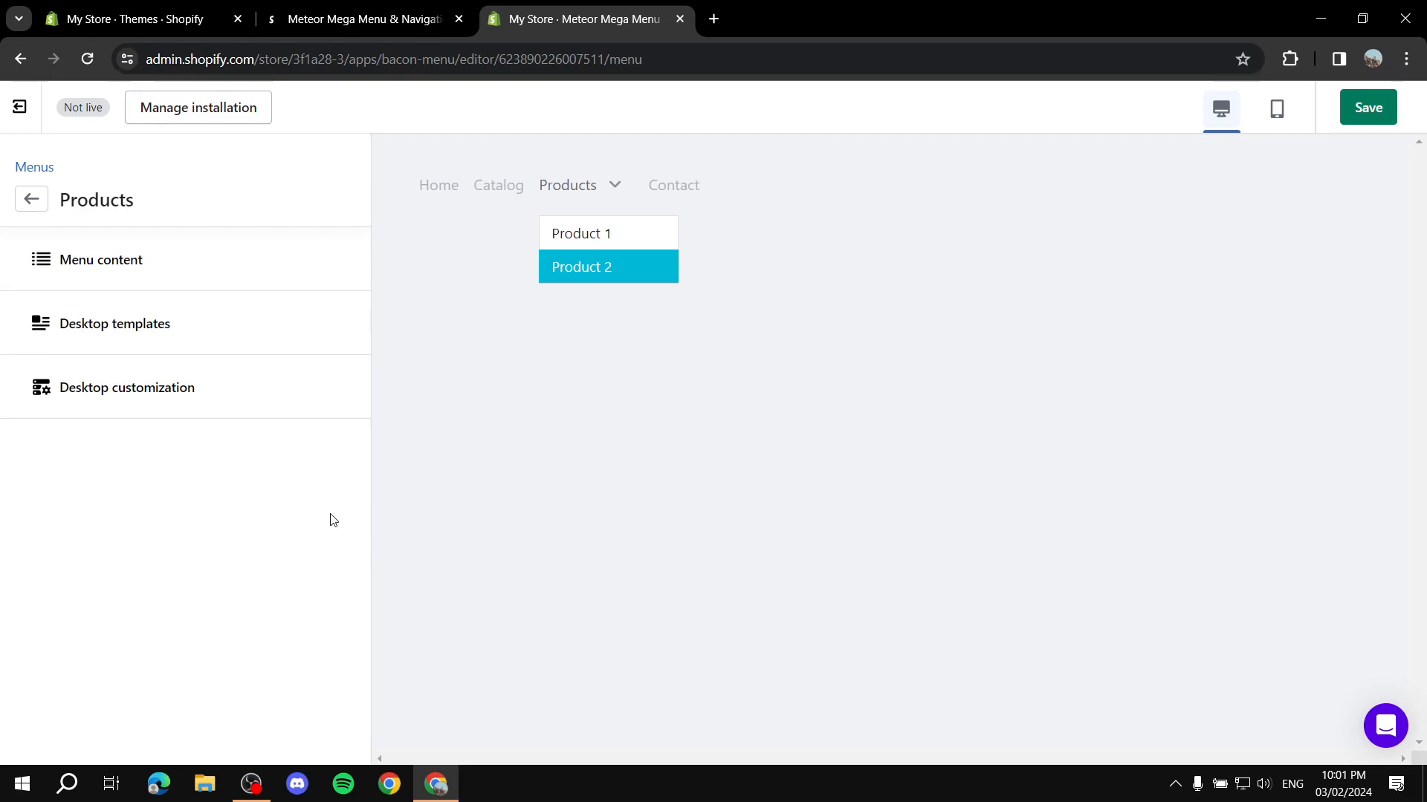
pyautogui.click(119, 262)
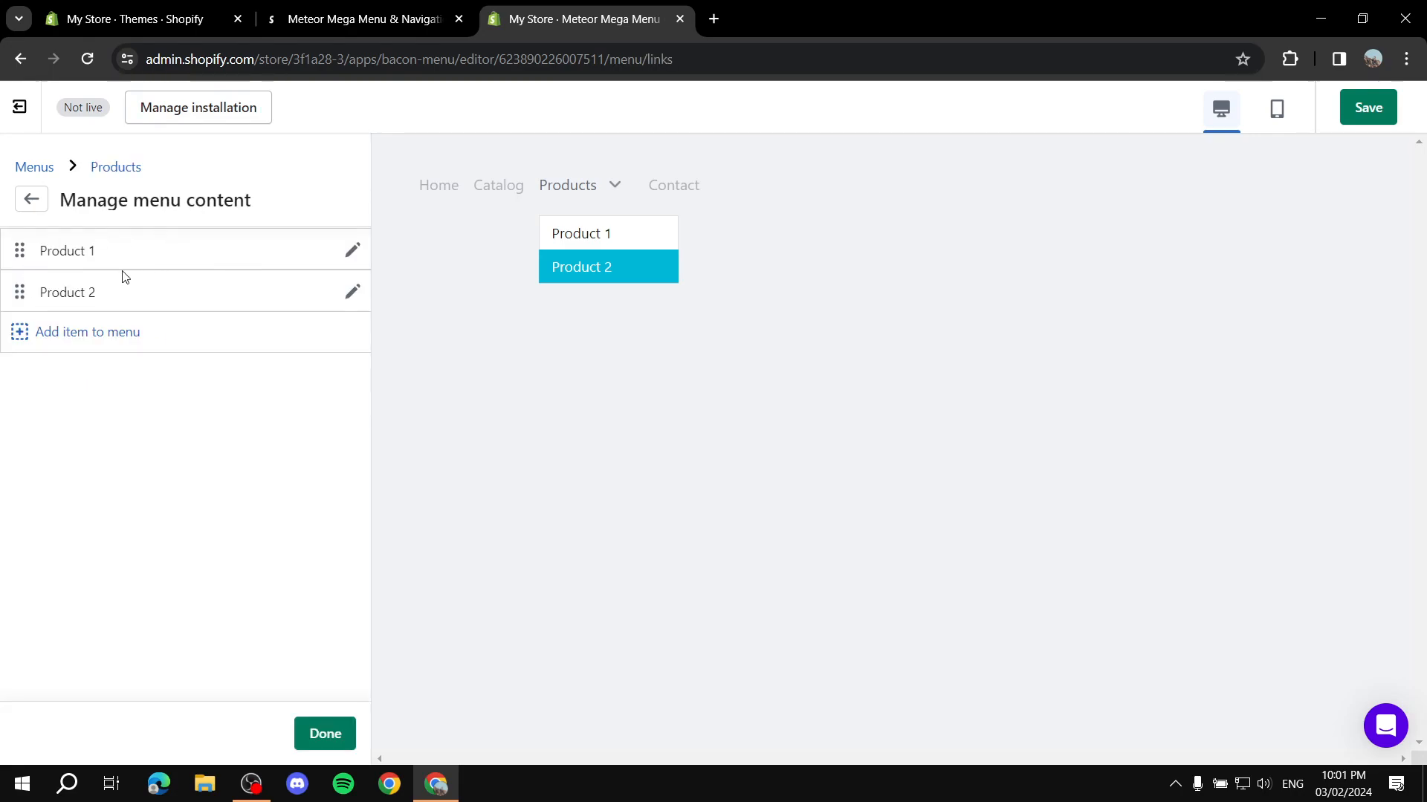
pyautogui.click(66, 335)
pyautogui.click(122, 401)
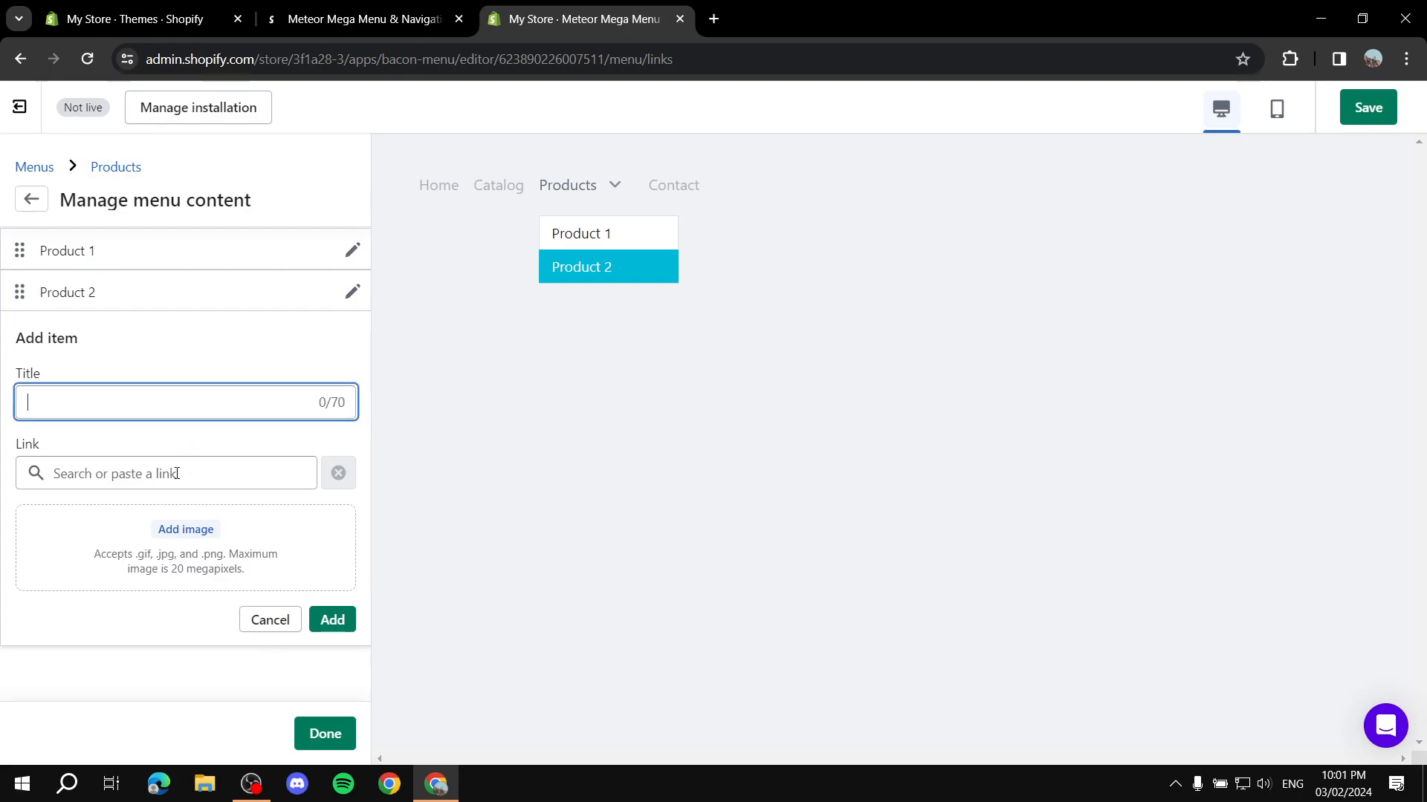
pyautogui.click(190, 535)
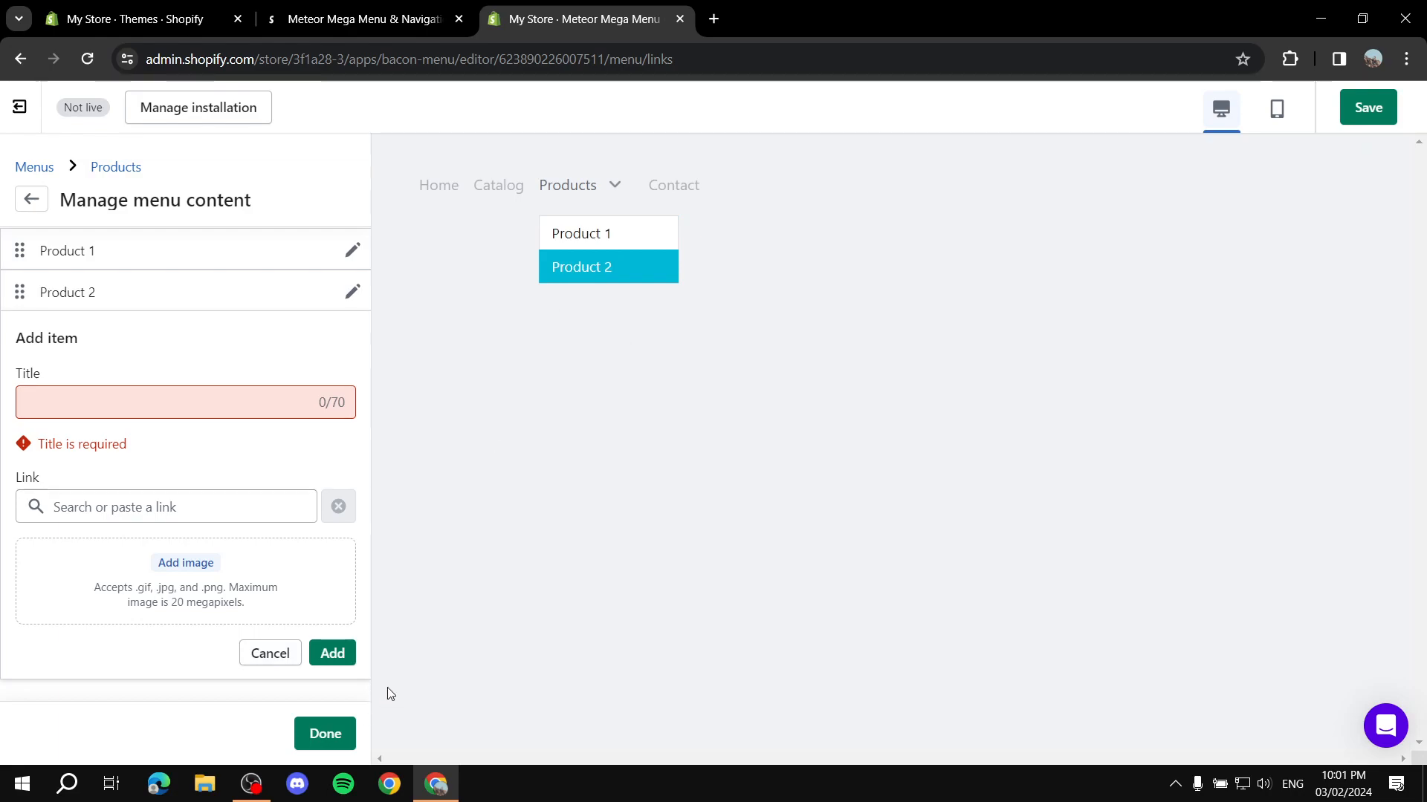
pyautogui.click(271, 655)
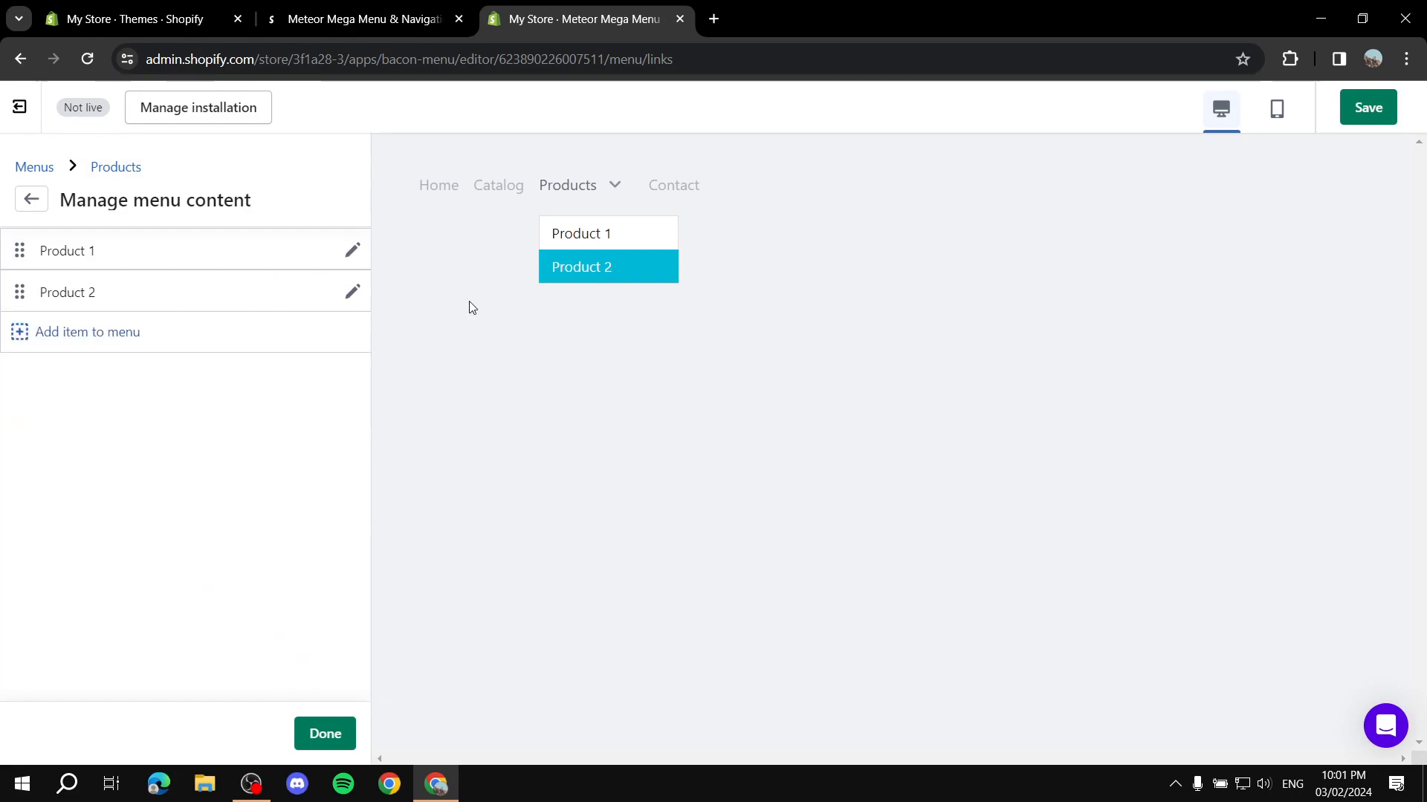
pyautogui.click(32, 199)
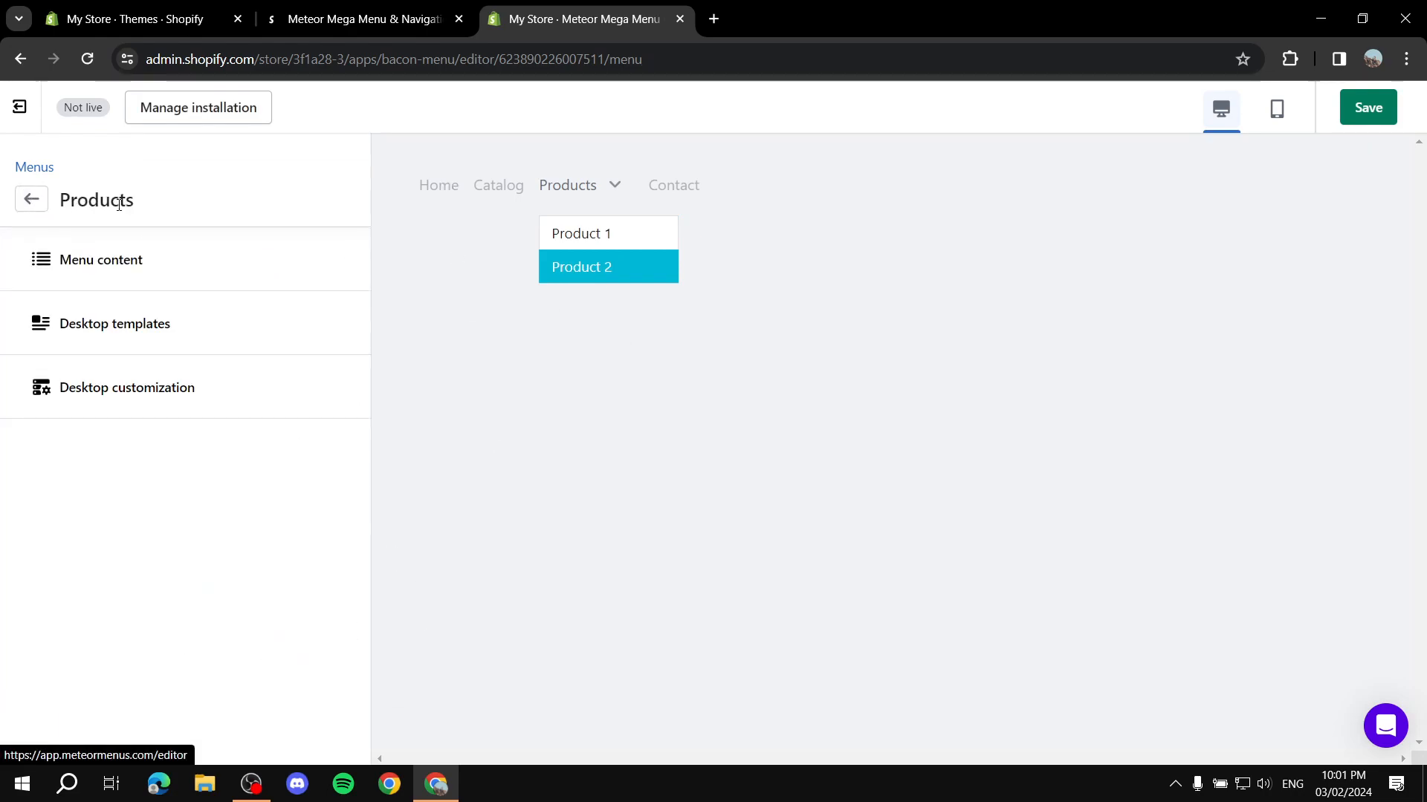
# Switch the Products menu to the Prism desktop template and return to the list of menus.
pyautogui.click(134, 323)
pyautogui.scroll(-4, 283, 386)
pyautogui.click(83, 301)
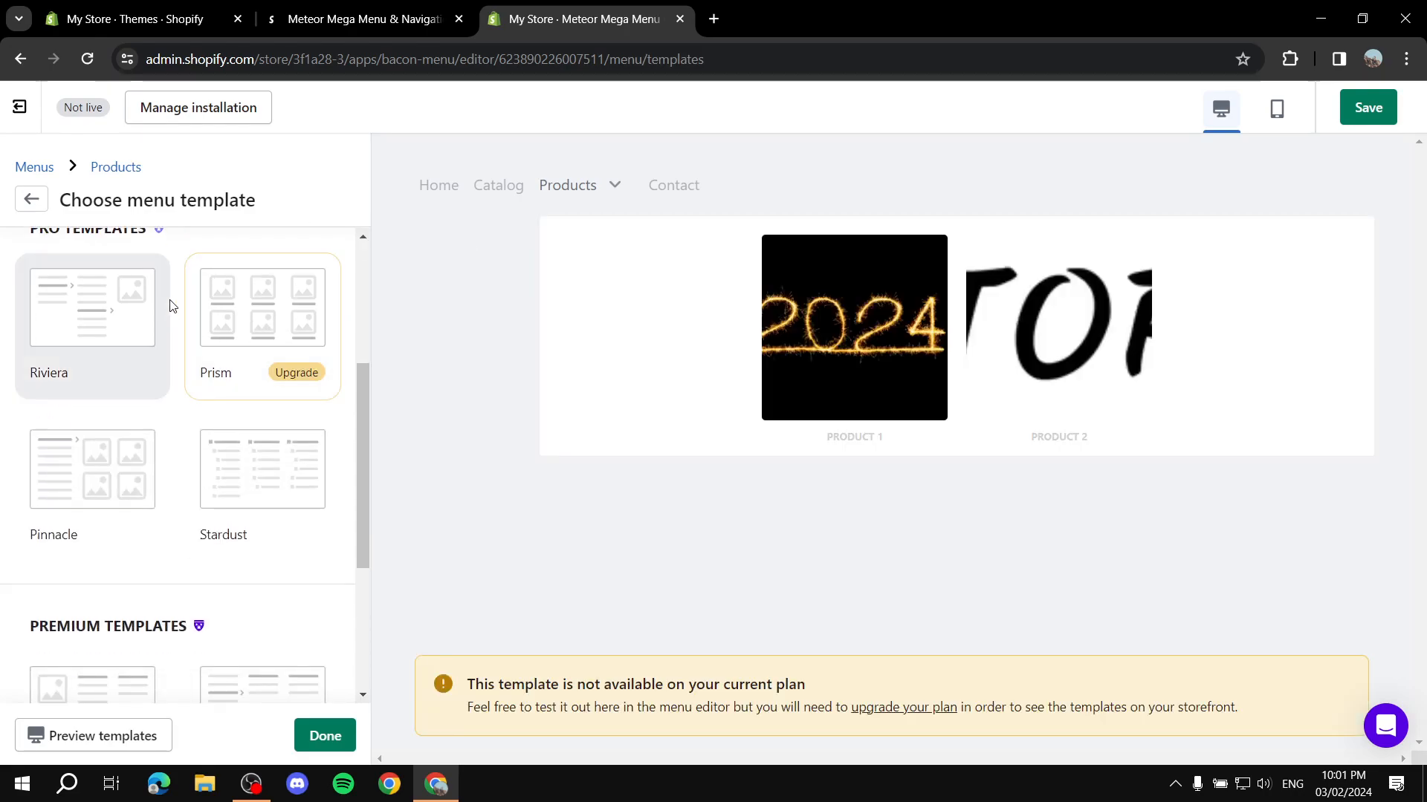
pyautogui.click(223, 357)
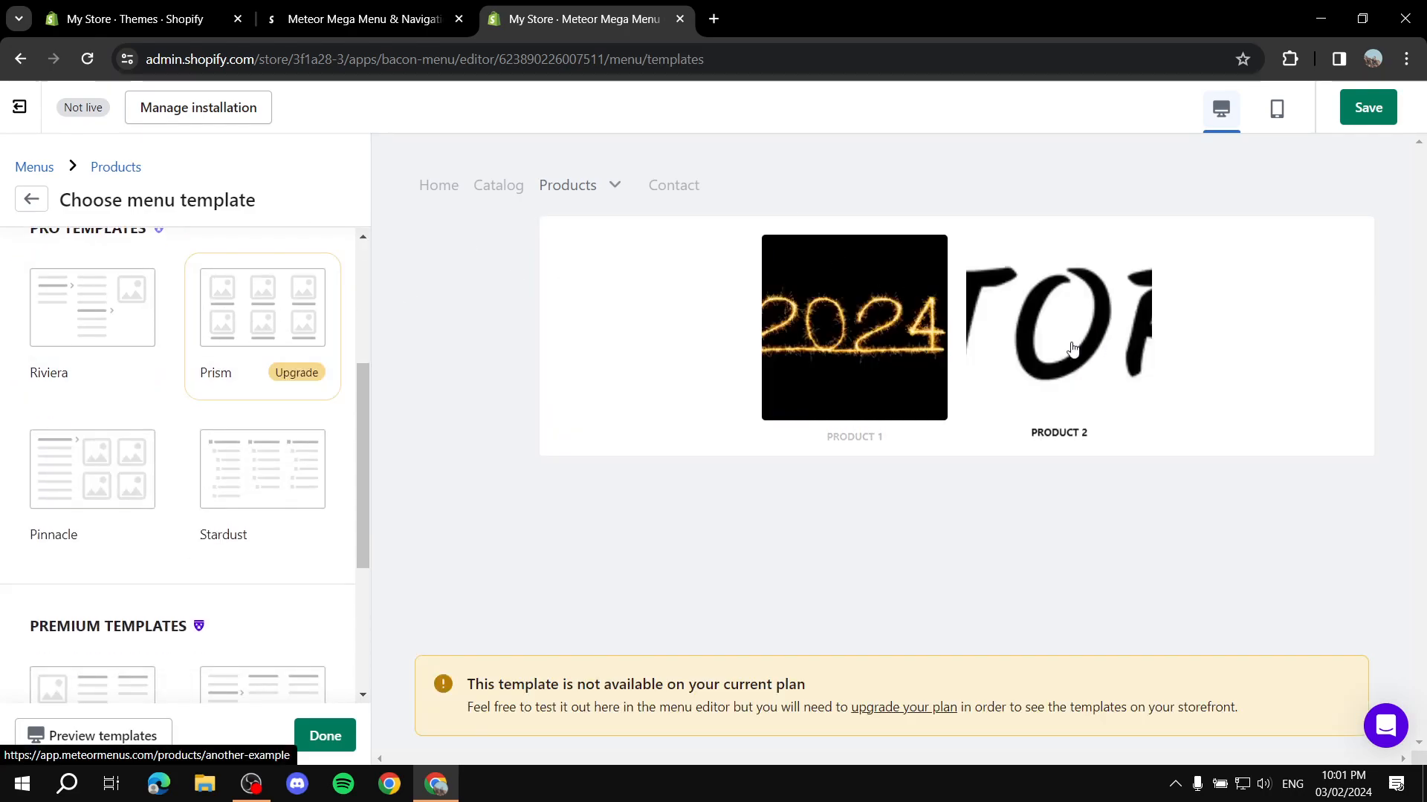
pyautogui.scroll(-4, 221, 358)
pyautogui.scroll(7, 186, 371)
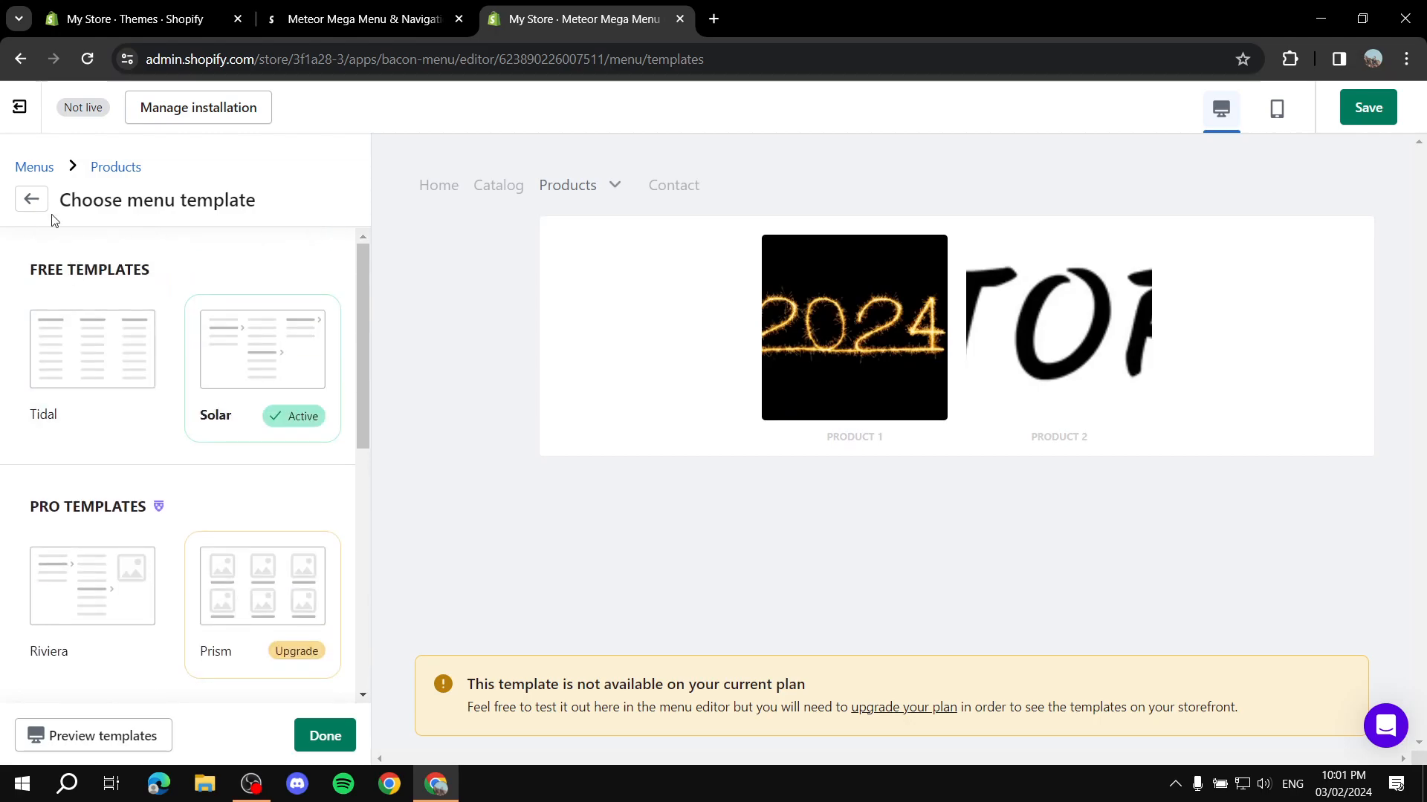
pyautogui.click(28, 200)
pyautogui.click(28, 198)
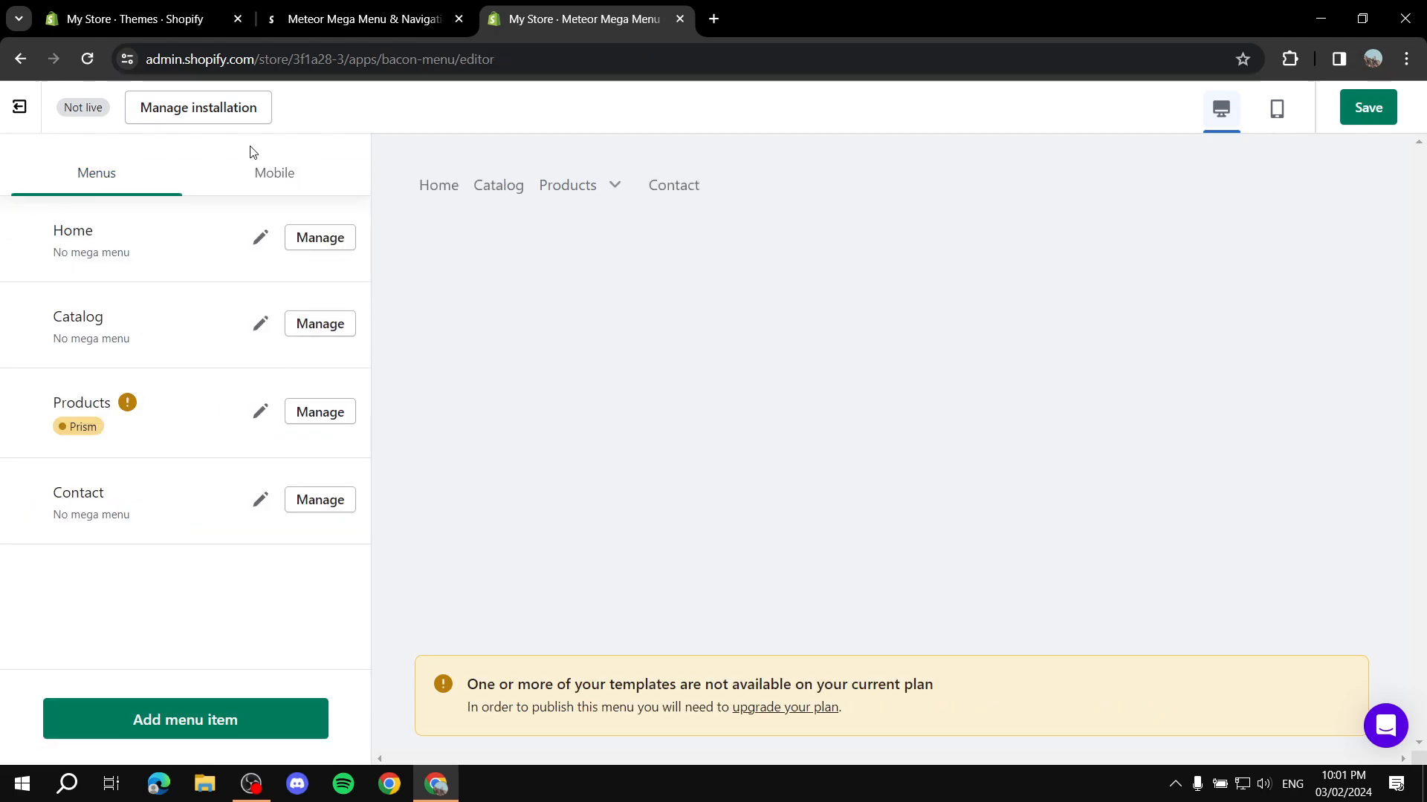
# Set the mobile layout of the menu to Image grid.
pyautogui.click(263, 173)
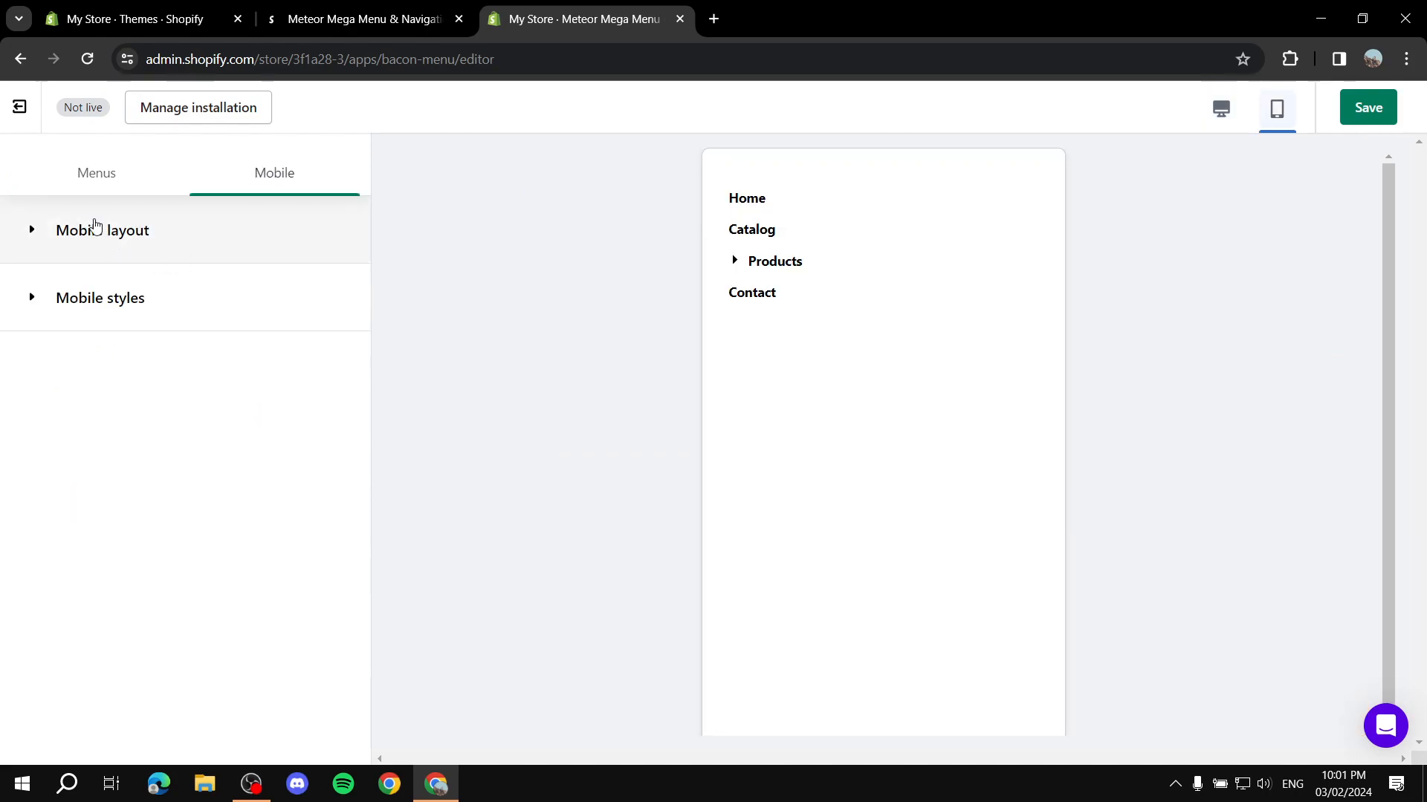
pyautogui.click(39, 231)
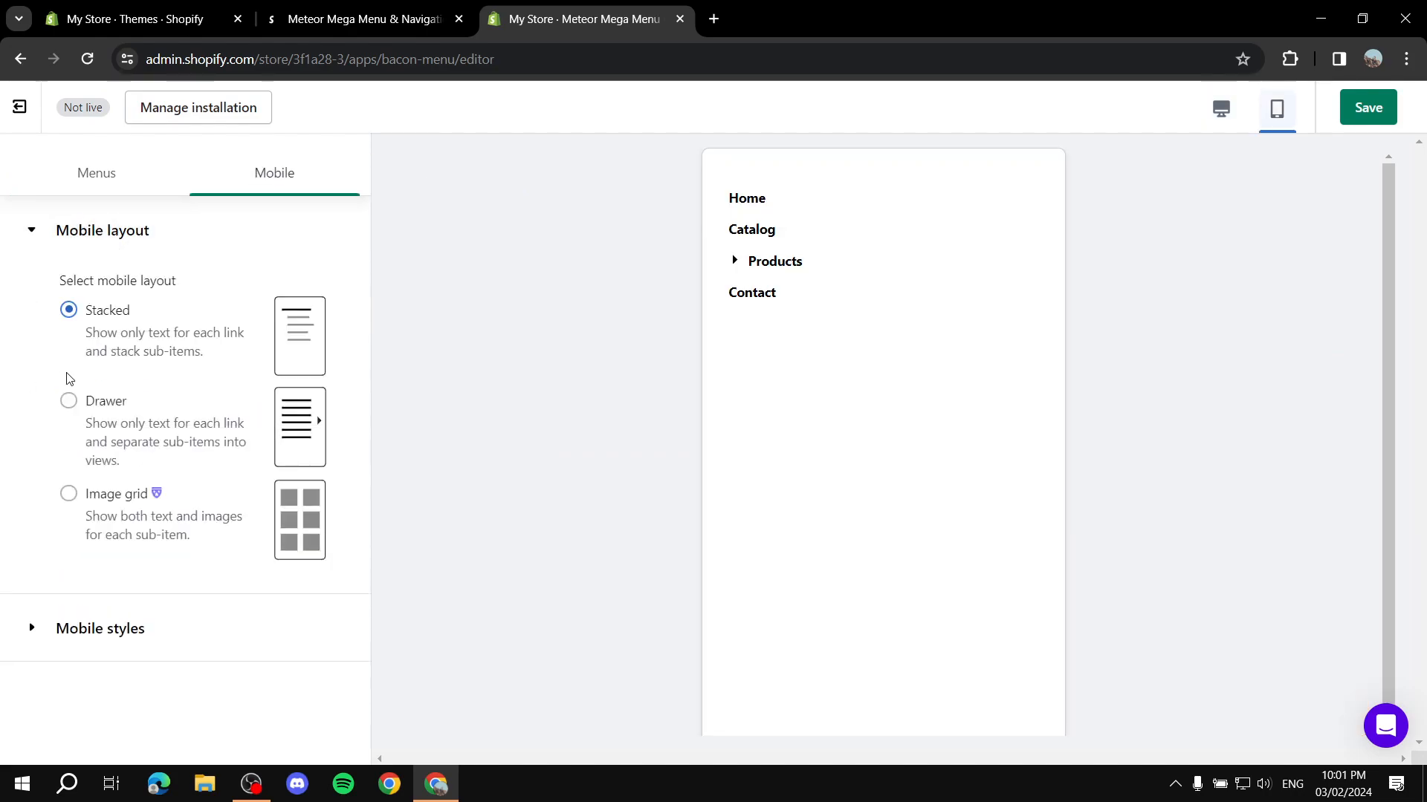
pyautogui.click(67, 493)
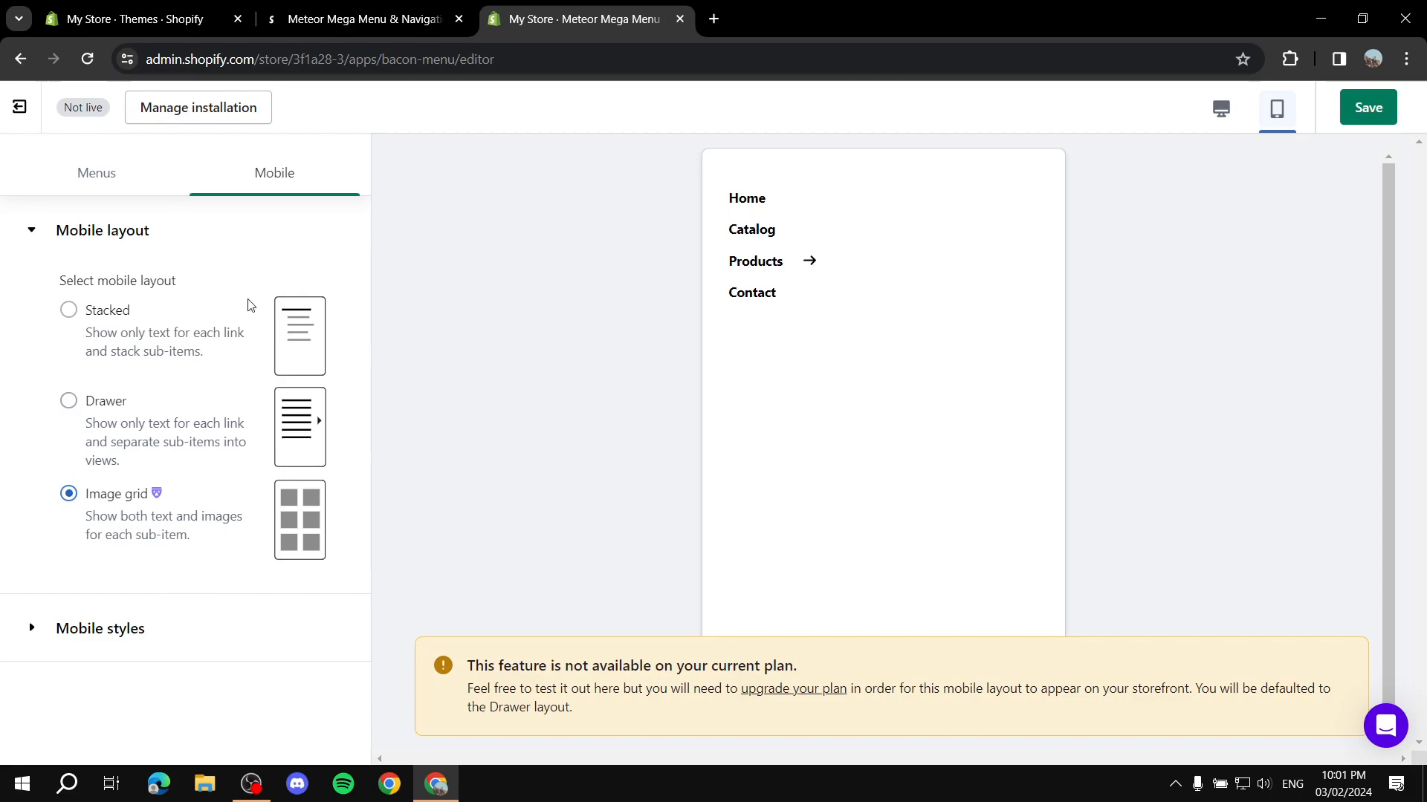
# Review the mobile style settings for images, fonts and colors, and return to the list of menus.
pyautogui.click(31, 628)
pyautogui.scroll(-6, 121, 547)
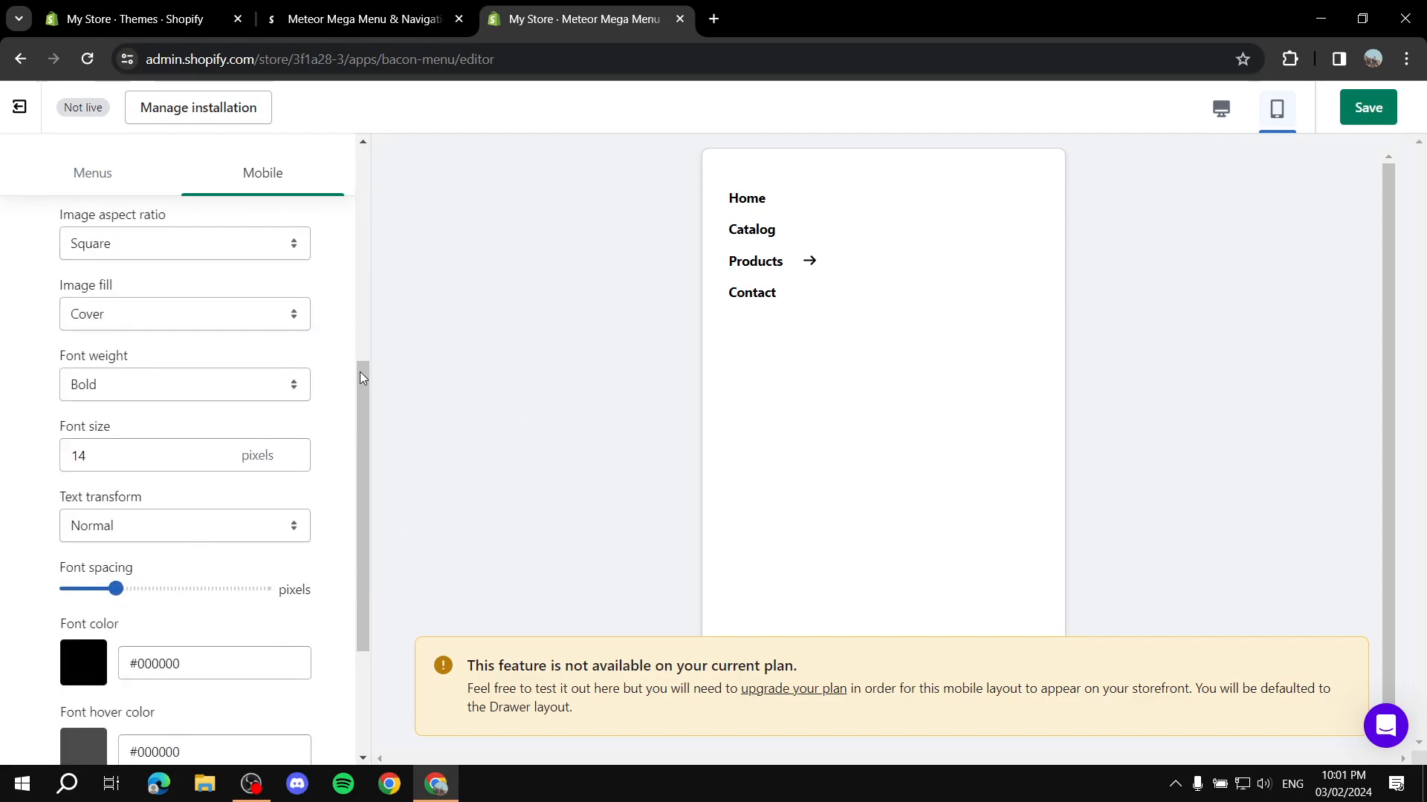
pyautogui.scroll(4, 137, 318)
pyautogui.scroll(-5, 220, 361)
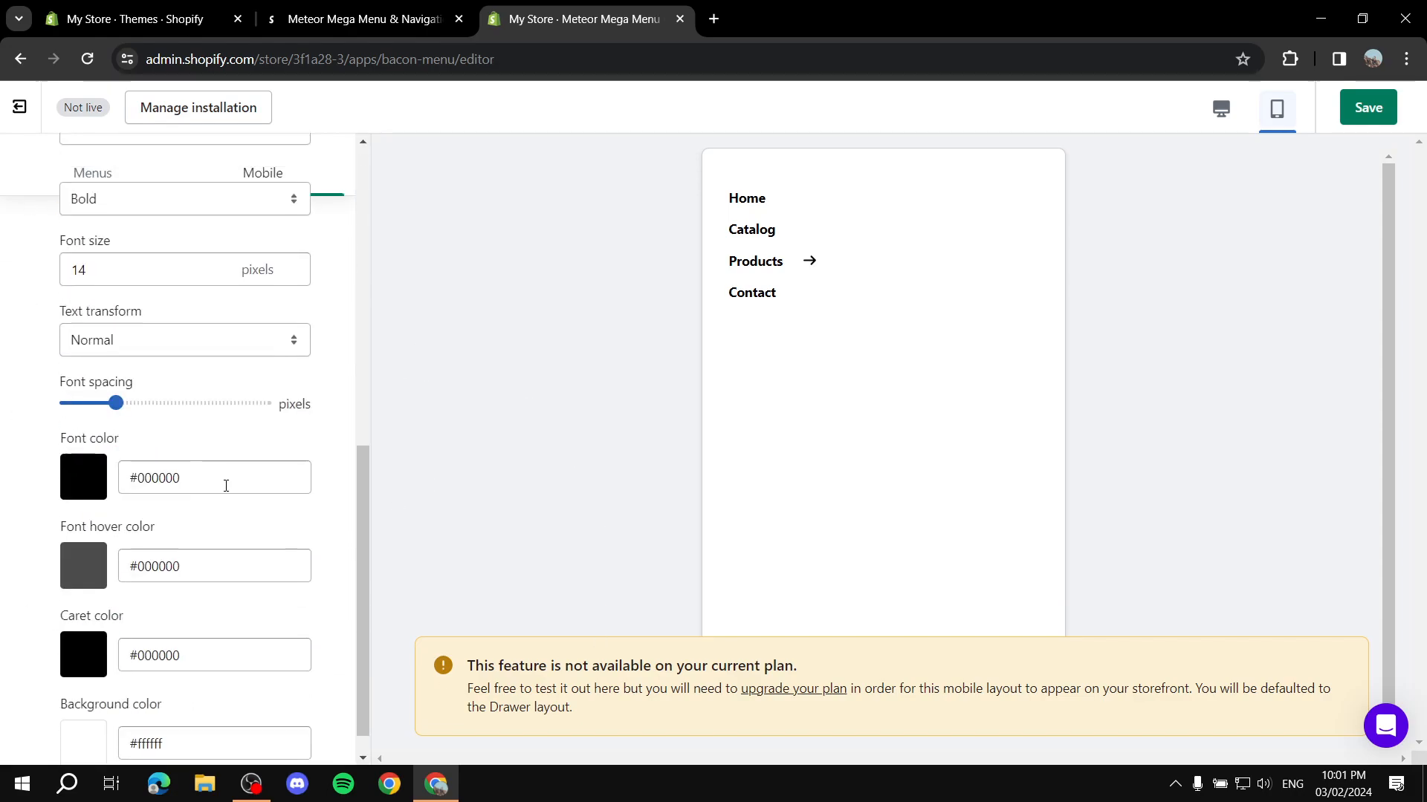
pyautogui.scroll(-1, 201, 498)
pyautogui.scroll(10, 200, 499)
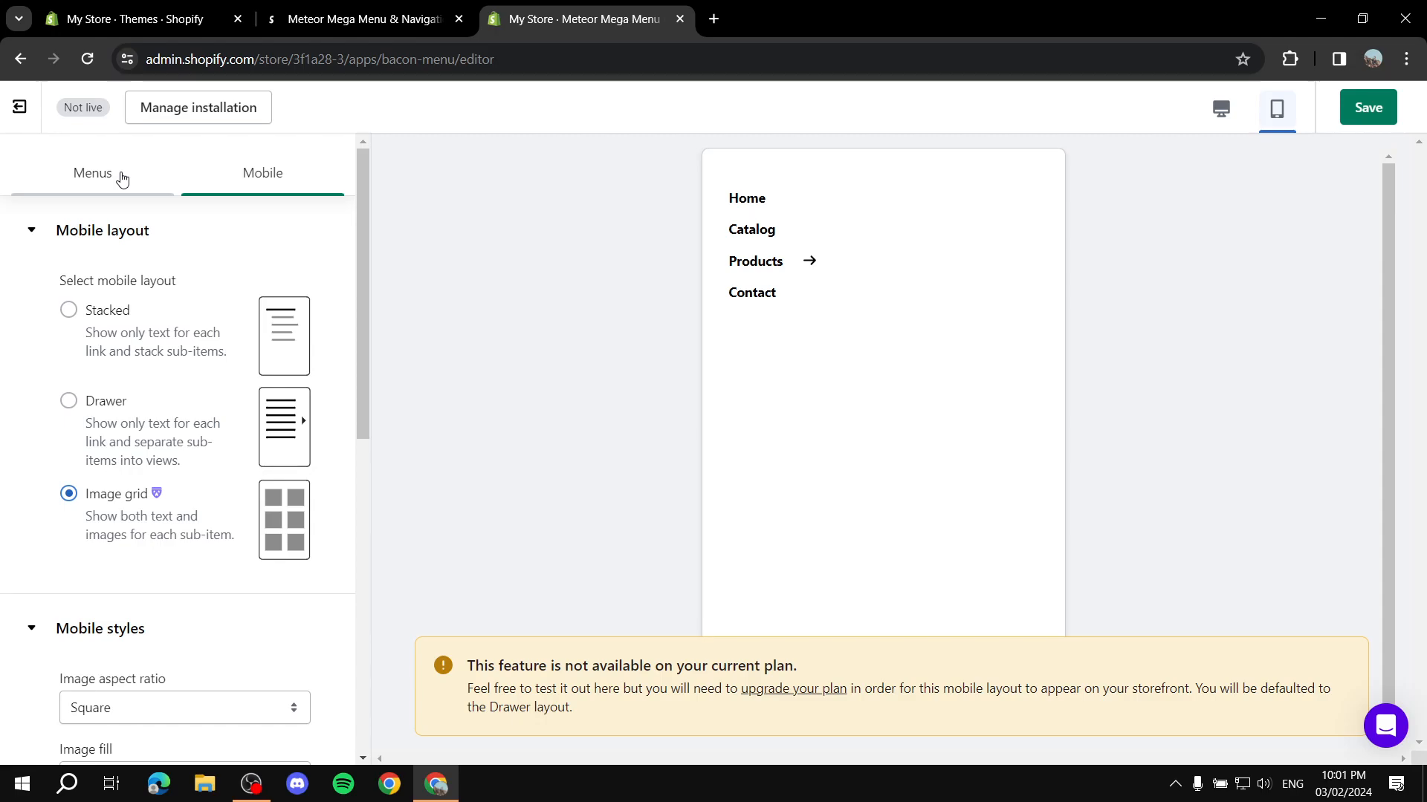
pyautogui.click(122, 179)
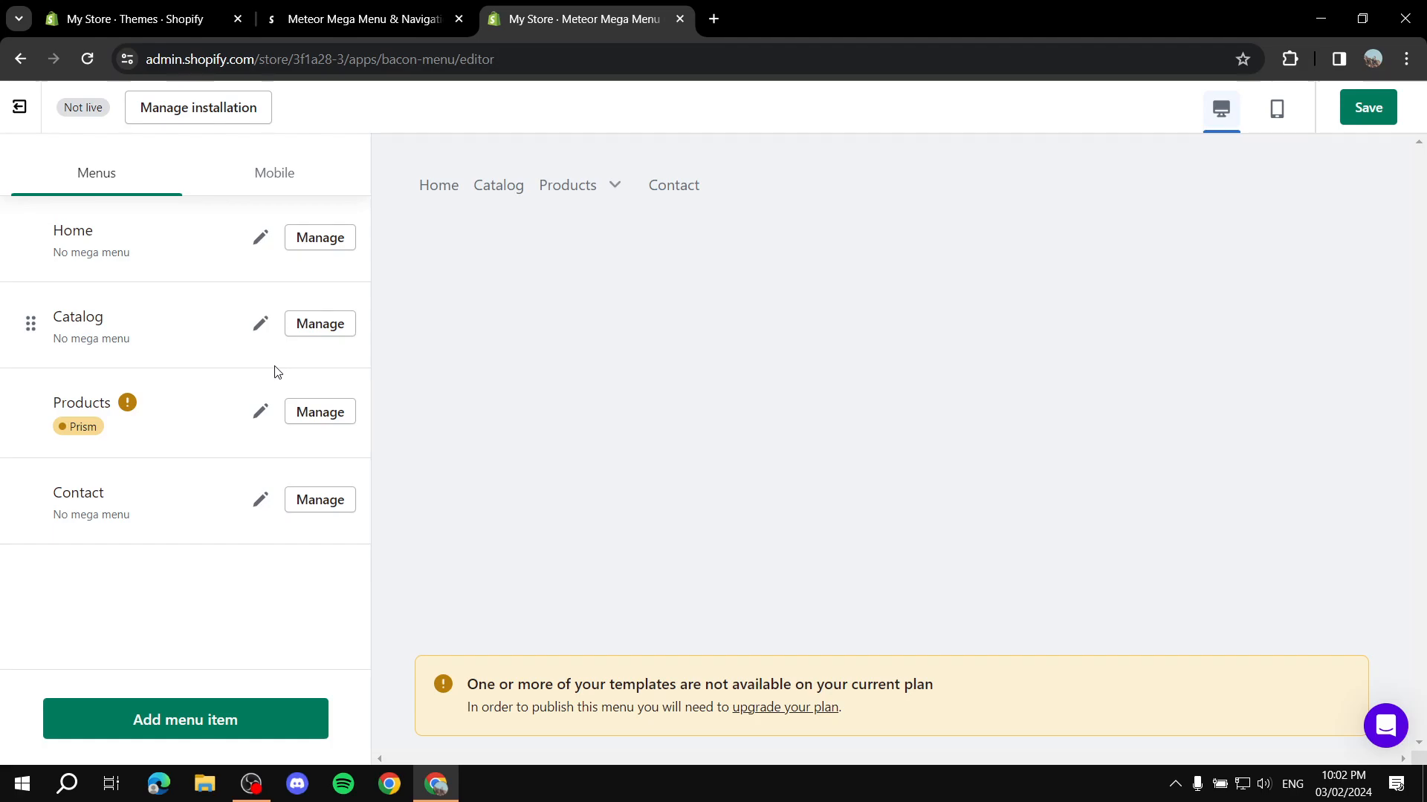
# Leave the menu editor discarding the unsaved changes, and collapse the trial notice on the app dashboard.
pyautogui.click(19, 106)
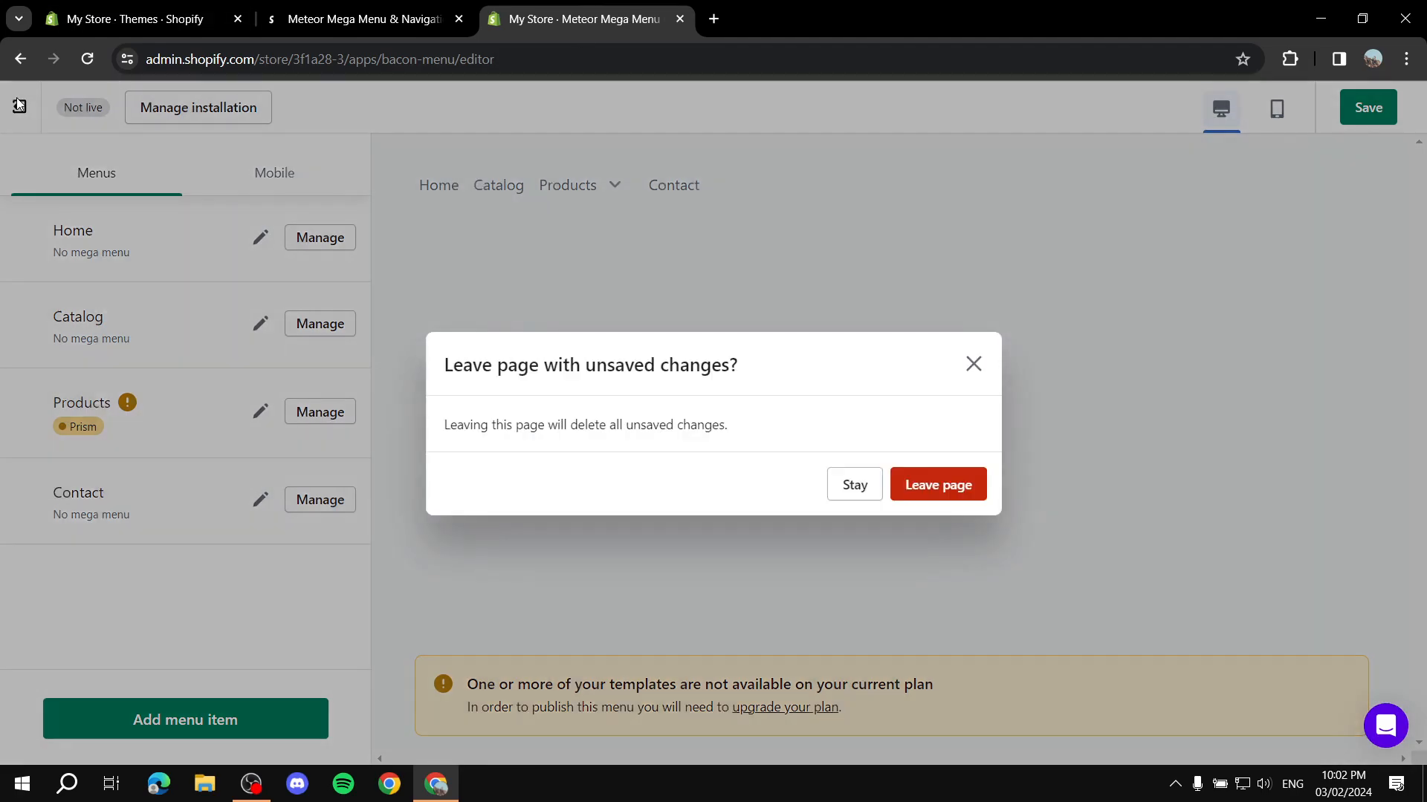
pyautogui.click(941, 483)
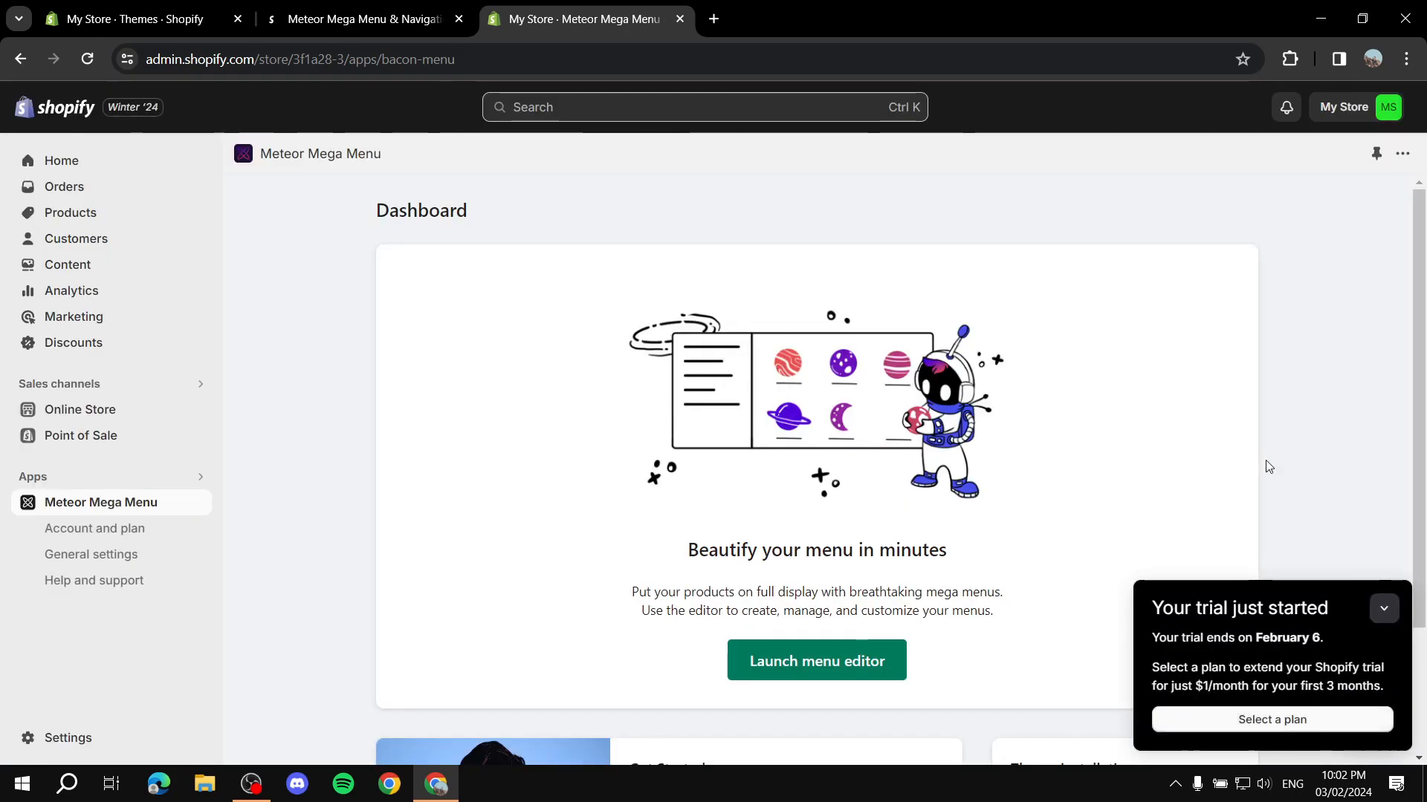
pyautogui.click(1385, 601)
pyautogui.scroll(-2, 336, 423)
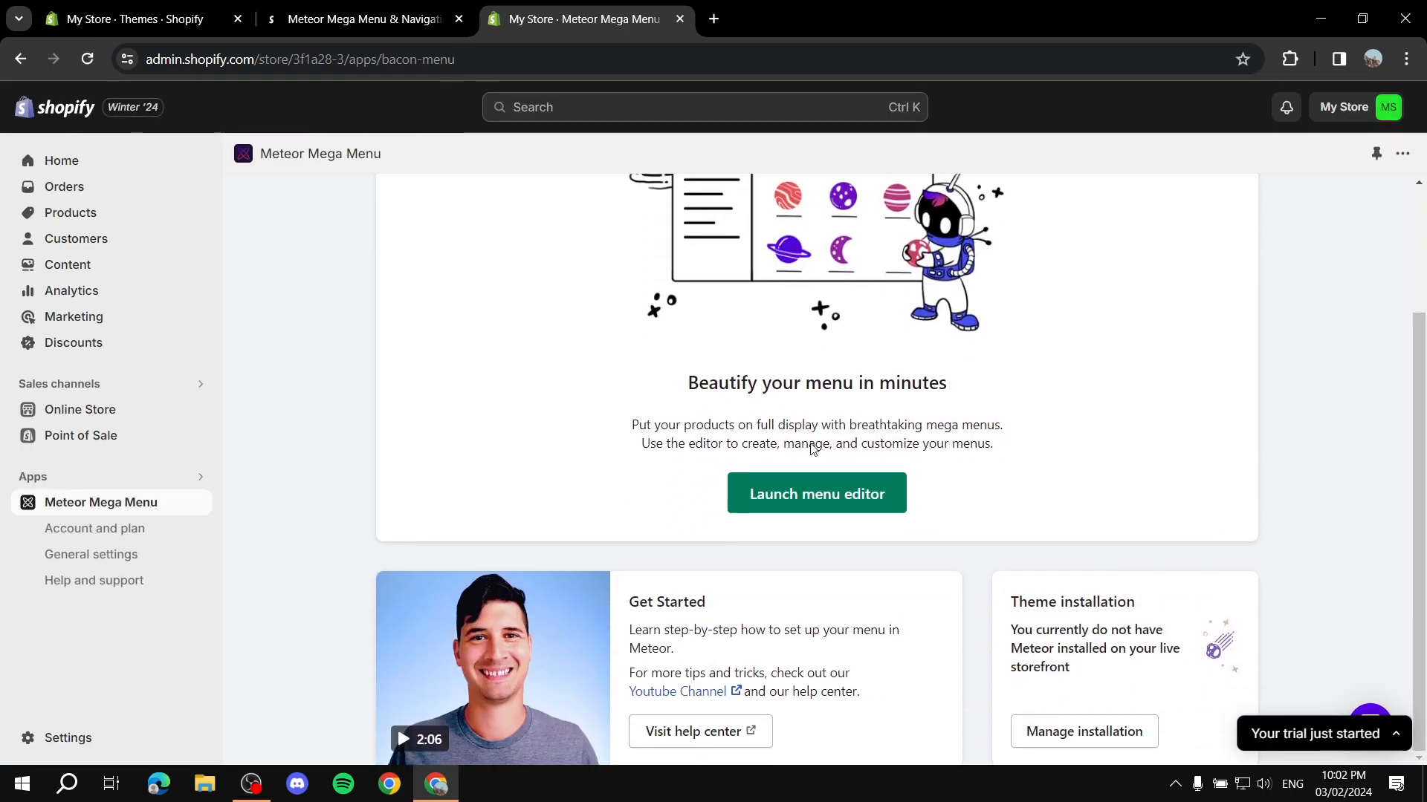
pyautogui.scroll(2, 767, 475)
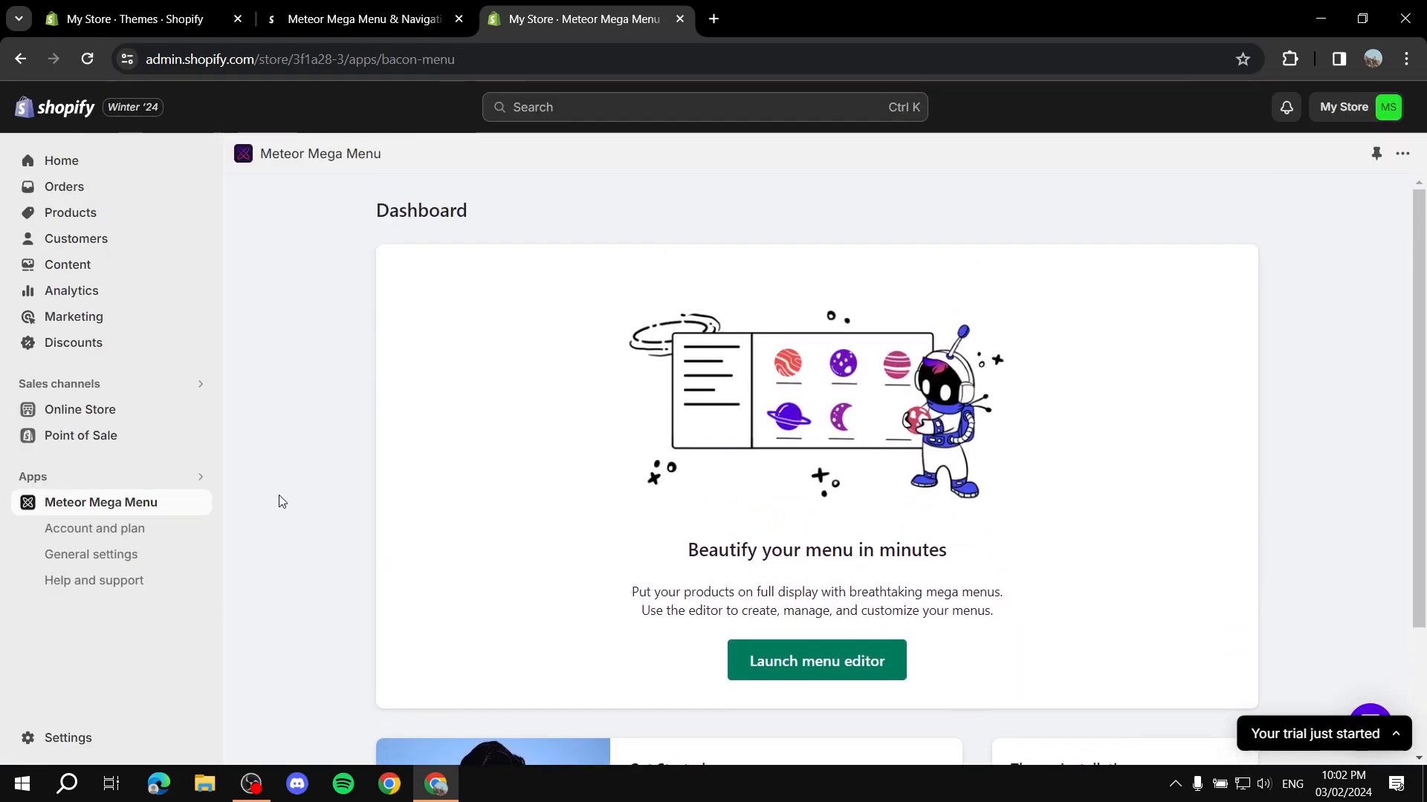